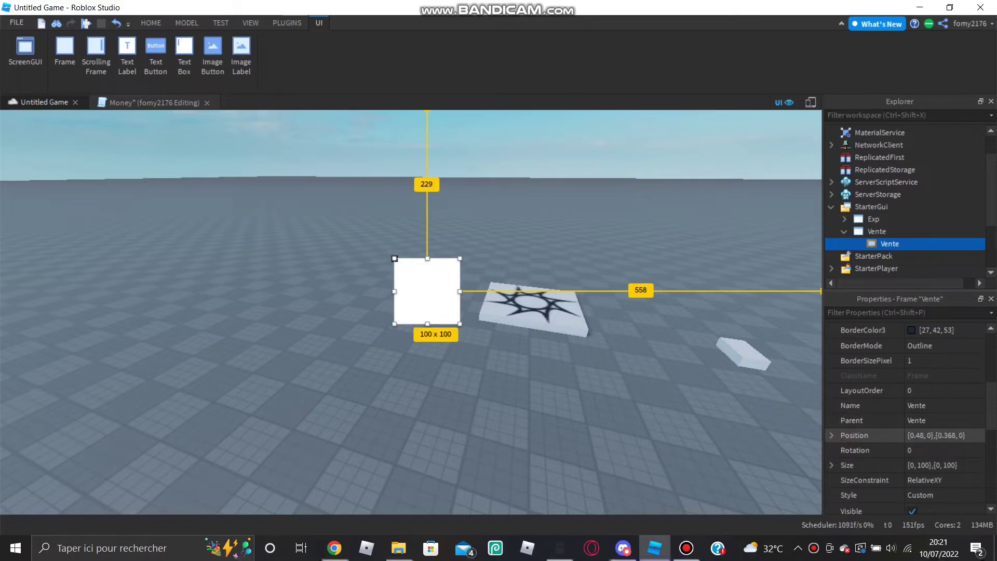
# Set the Vente frame's size to {0, 0},{0, 0}
pyautogui.click(924, 465)
pyautogui.doubleClick(922, 466)
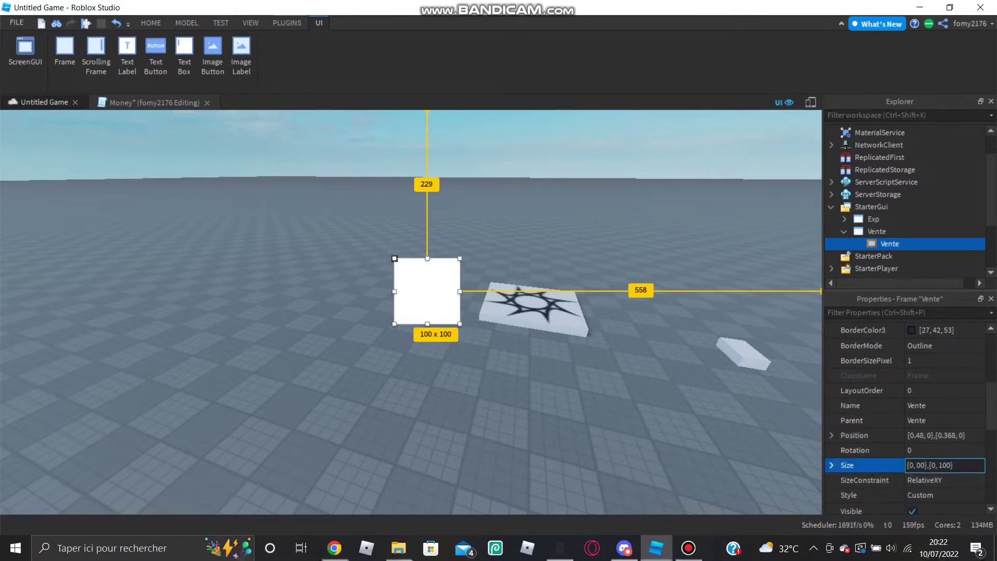
pyautogui.press('Return')
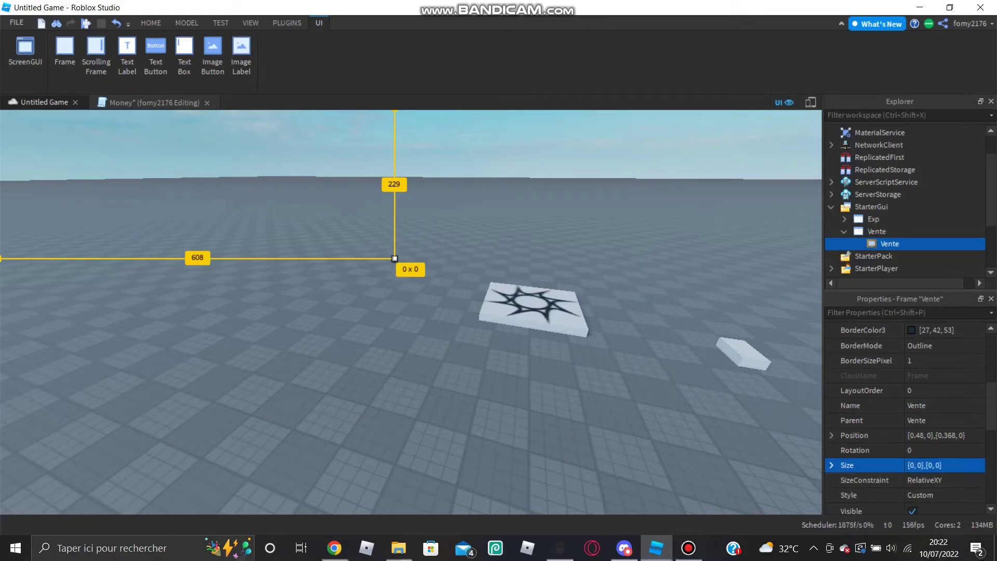
pyautogui.press('Escape')
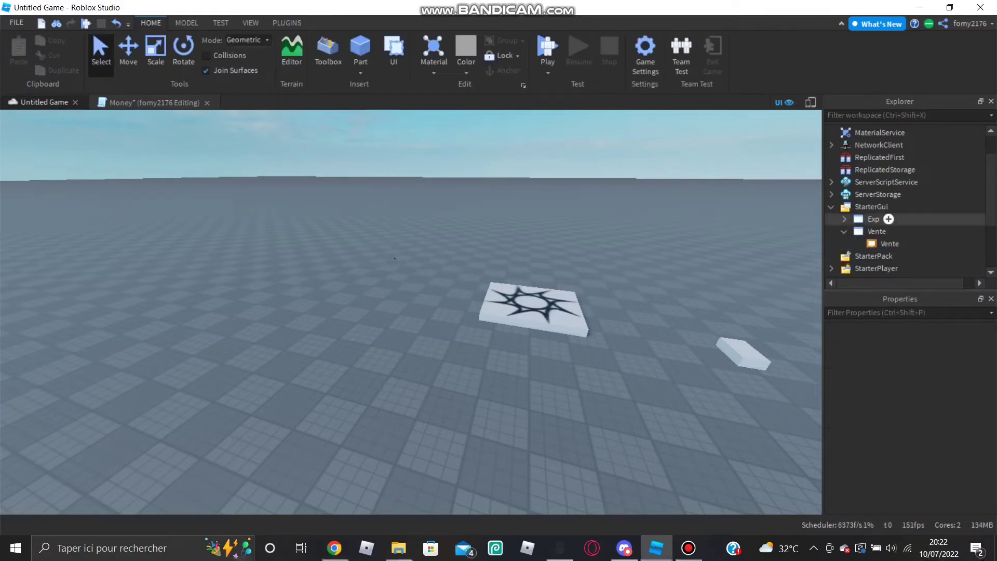
# Enlarge the Vente frame to about 499 x 328 pixels and place it near the middle of the viewport
pyautogui.click(890, 244)
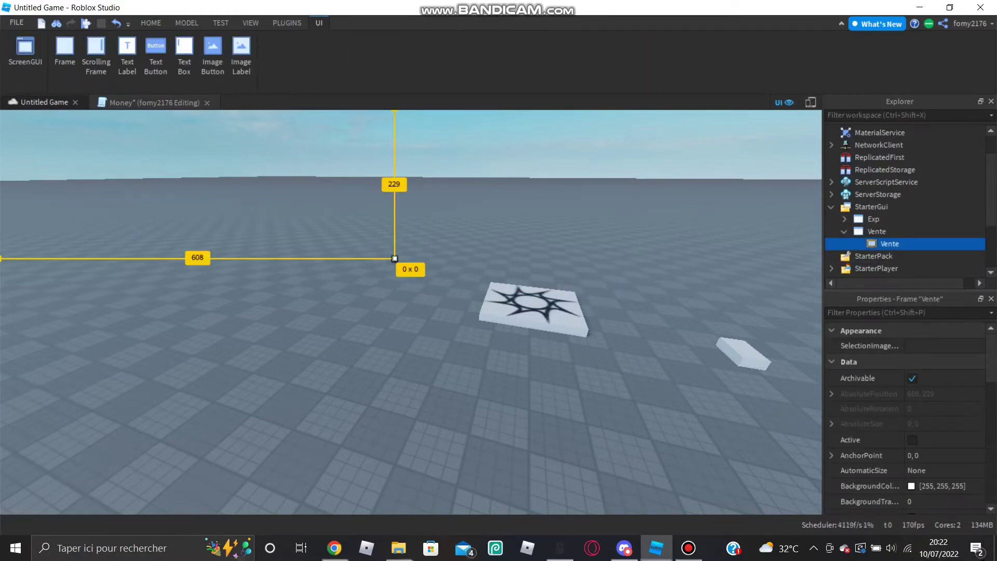
pyautogui.moveTo(395, 258); pyautogui.dragTo(719, 471)
pyautogui.moveTo(592, 390); pyautogui.dragTo(408, 311)
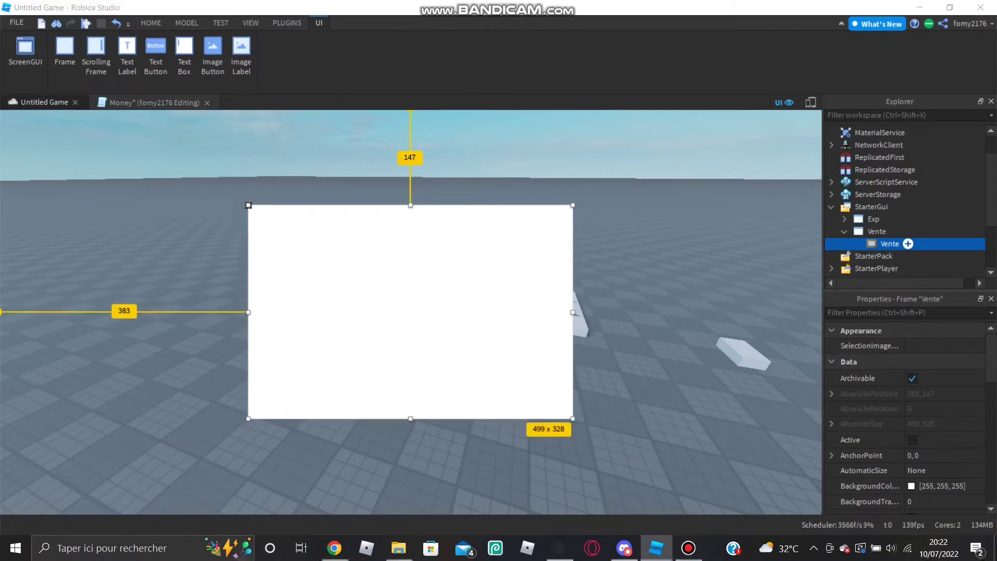
# Add a UICorner to the Vente frame to round its corners
pyautogui.click(908, 244)
pyautogui.press('Escape')
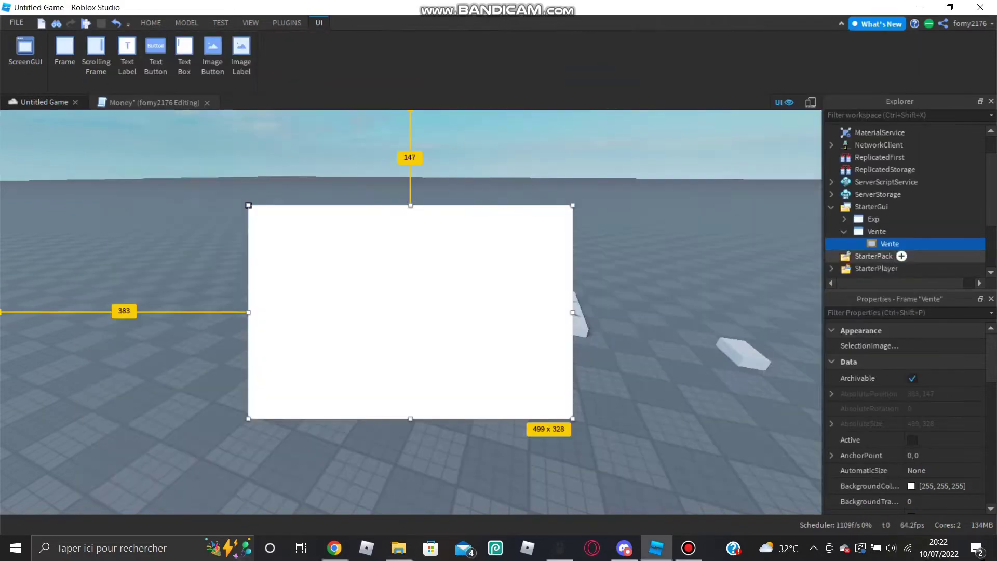
pyautogui.click(877, 232)
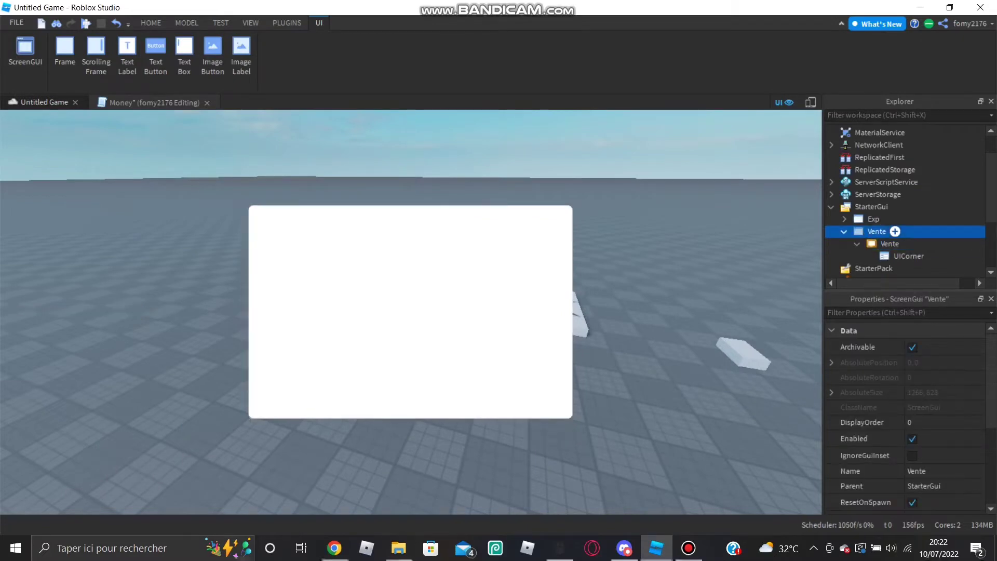
# Insert a new Frame inside the Vente frame and shape it into a header about 246 x 50 pixels, centred across its upper edge
pyautogui.click(890, 244)
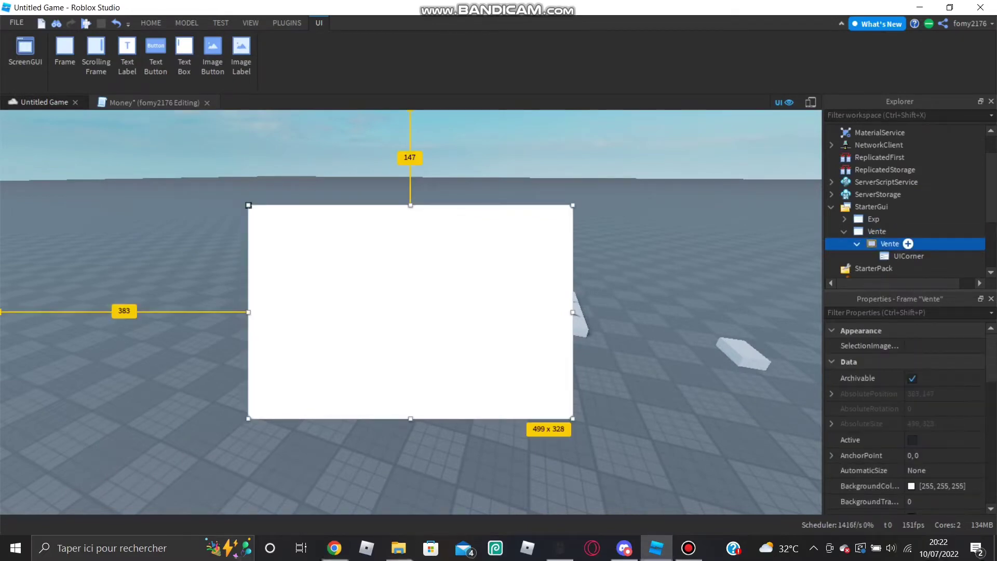
pyautogui.click(908, 243)
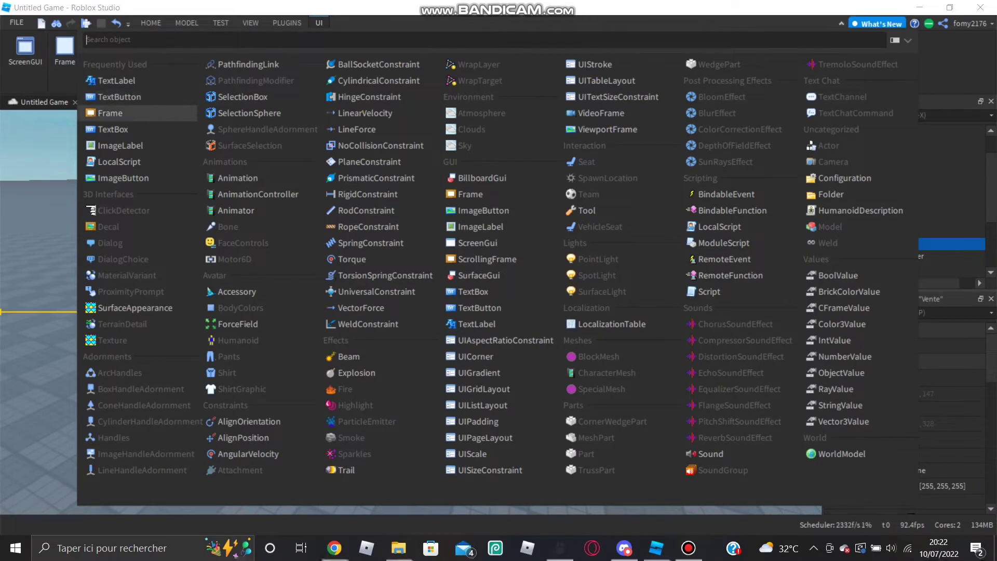
pyautogui.click(110, 112)
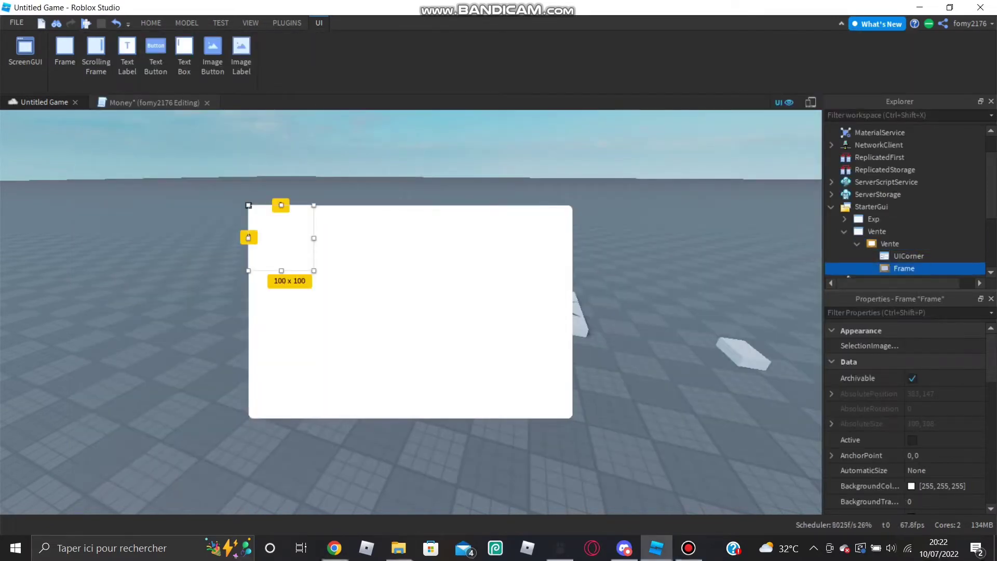
pyautogui.moveTo(281, 238); pyautogui.dragTo(405, 184)
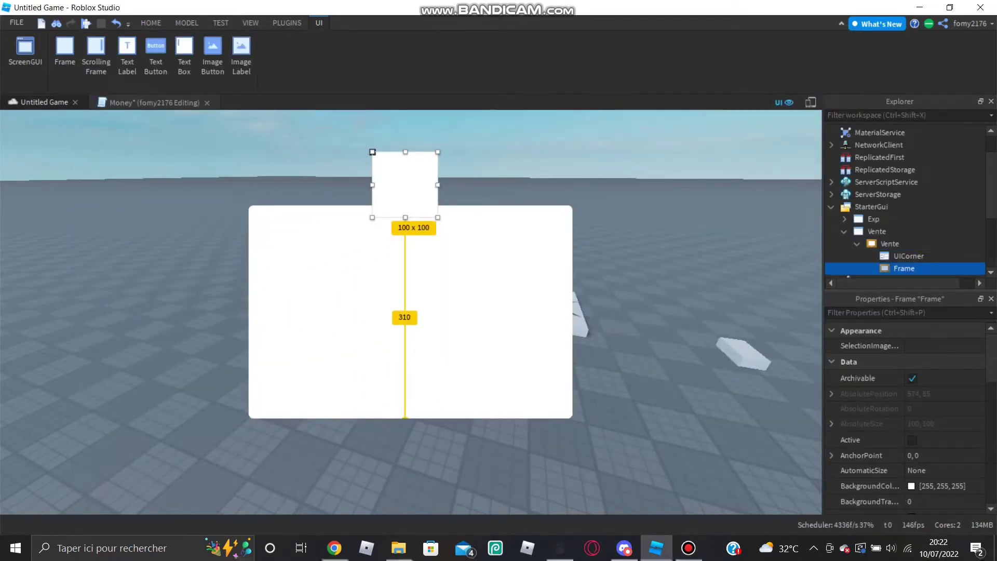
pyautogui.moveTo(373, 152); pyautogui.dragTo(330, 178)
pyautogui.moveTo(439, 195); pyautogui.dragTo(491, 194)
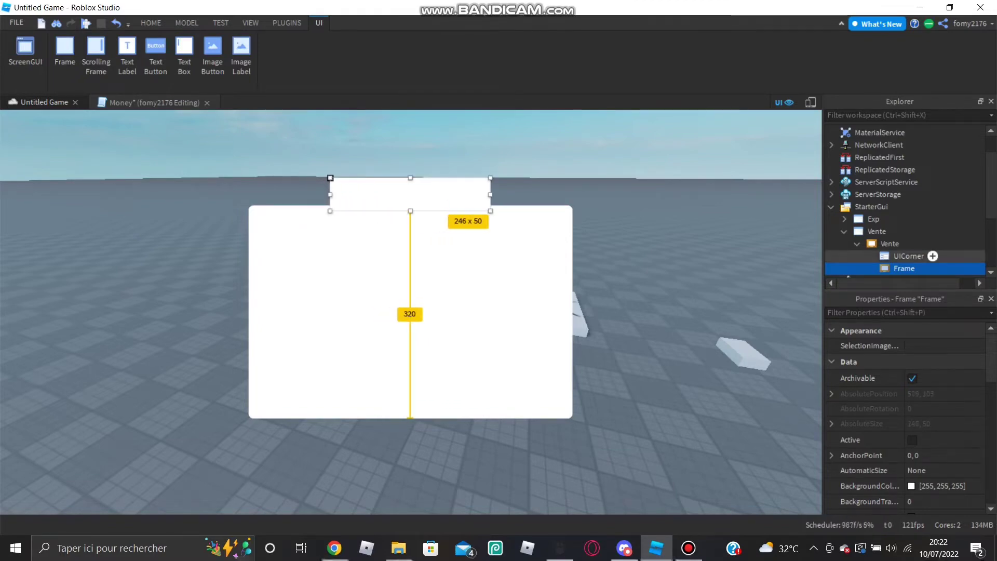
# Add a UICorner to the header Frame and set its corner radius offset to 14
pyautogui.click(924, 269)
pyautogui.write('ui')
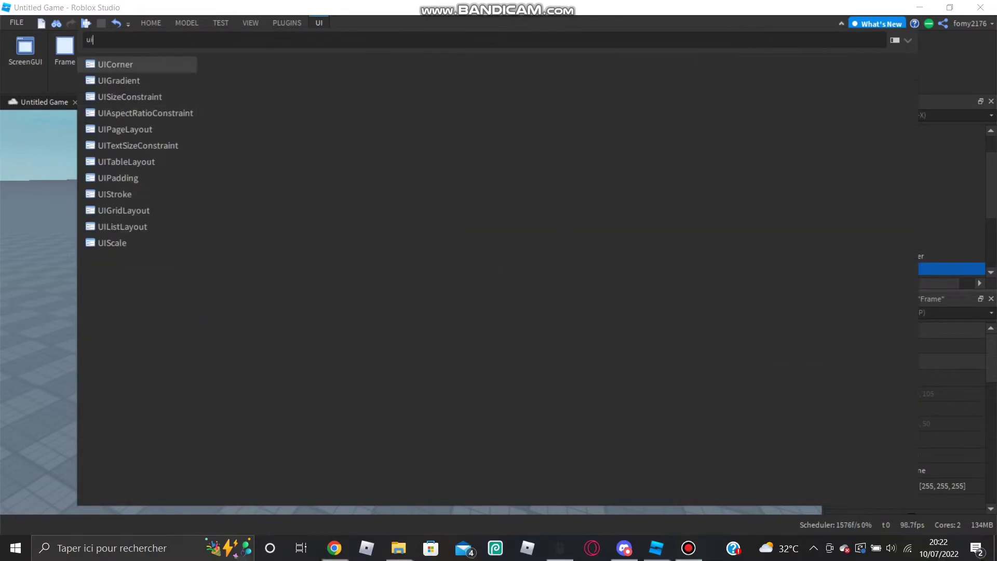
pyautogui.click(116, 64)
pyautogui.click(922, 245)
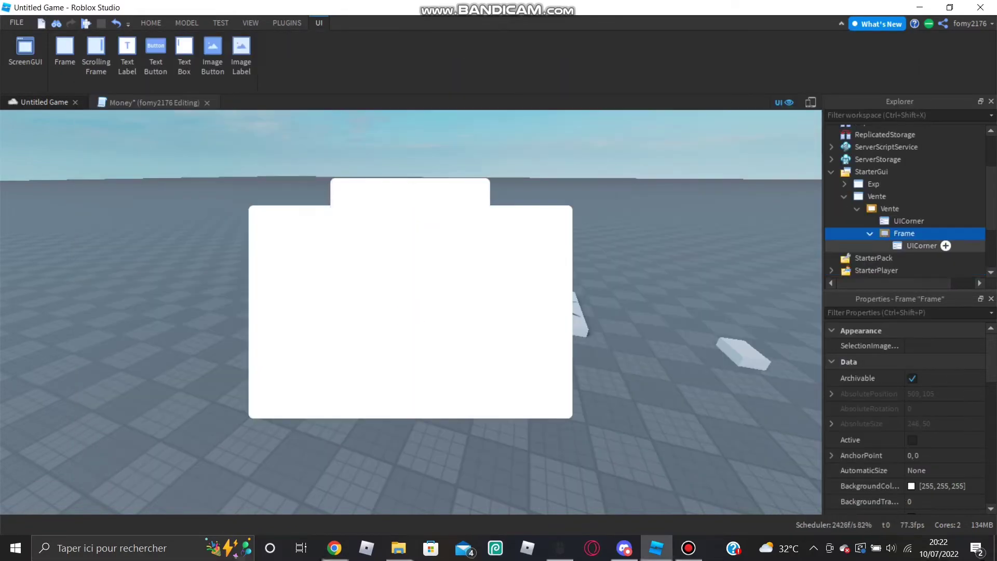
pyautogui.click(947, 346)
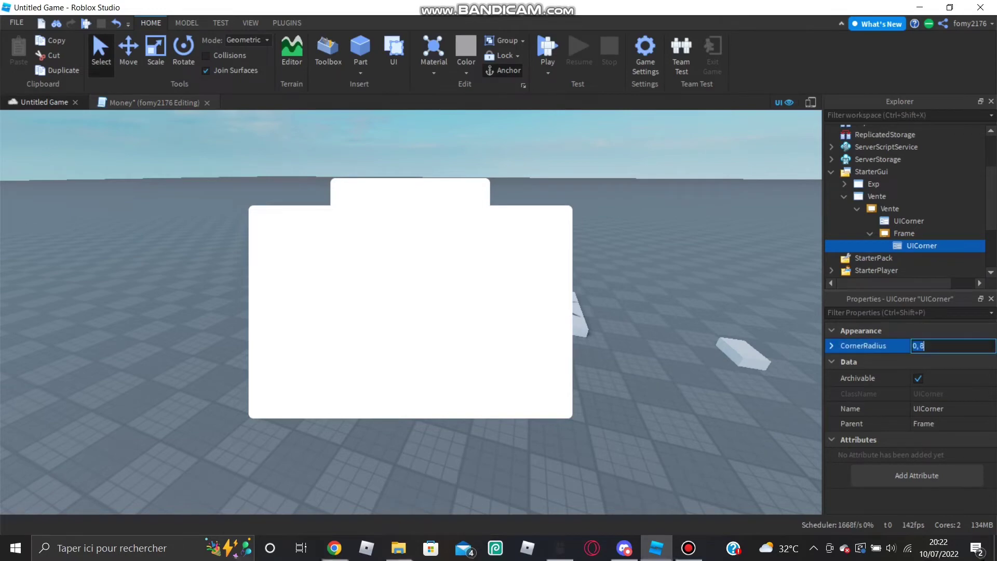
pyautogui.write('14')
pyautogui.press('Return')
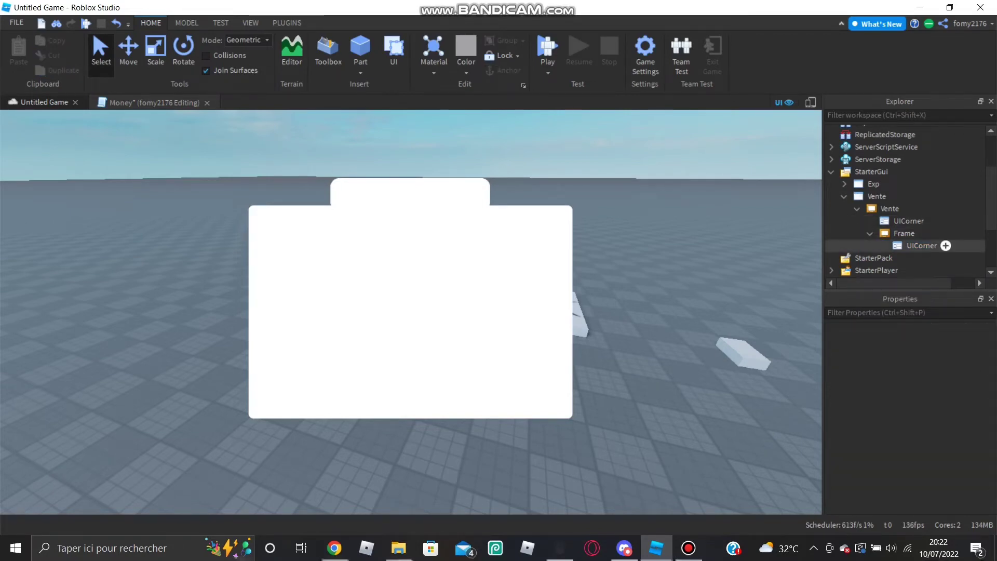
# Nudge the header Frame toward centre and reduce its height to about 38 pixels, keeping the 246-pixel width
pyautogui.click(907, 233)
pyautogui.moveTo(410, 194); pyautogui.dragTo(411, 194)
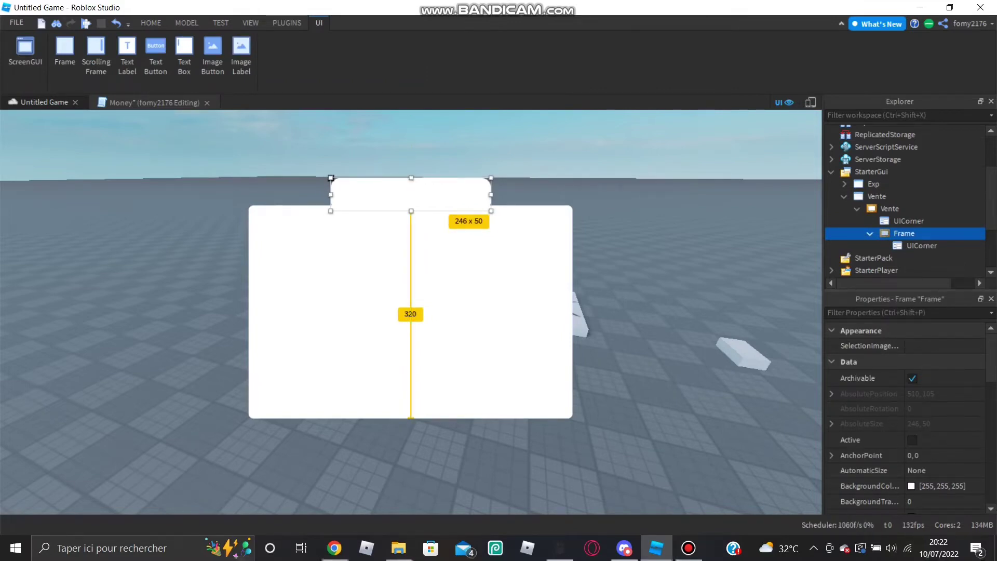
pyautogui.moveTo(331, 178); pyautogui.dragTo(331, 186)
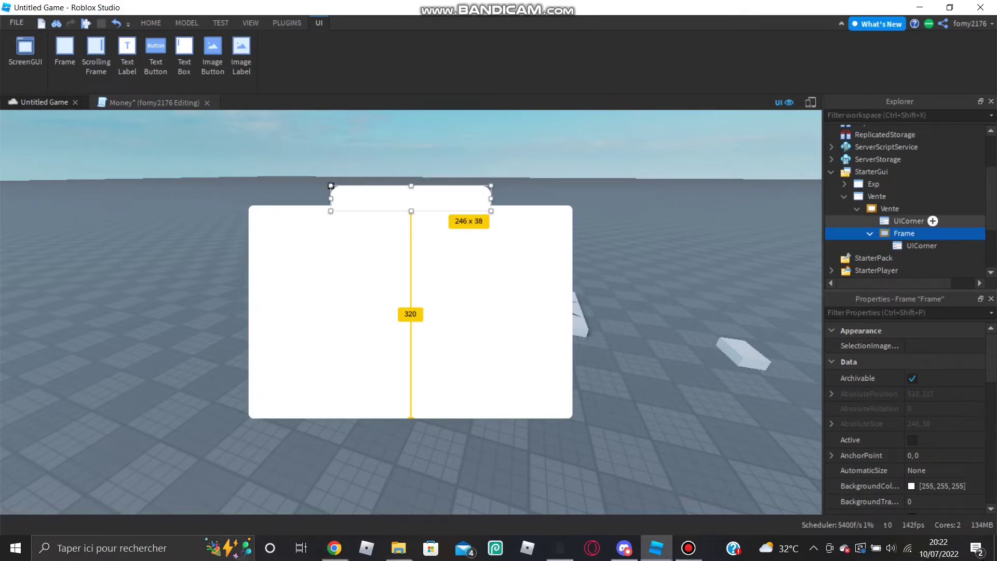
# Set the header Frame's background color to blue, RGB 1, 188, 255
pyautogui.scroll(-1, 883, 439)
pyautogui.click(911, 440)
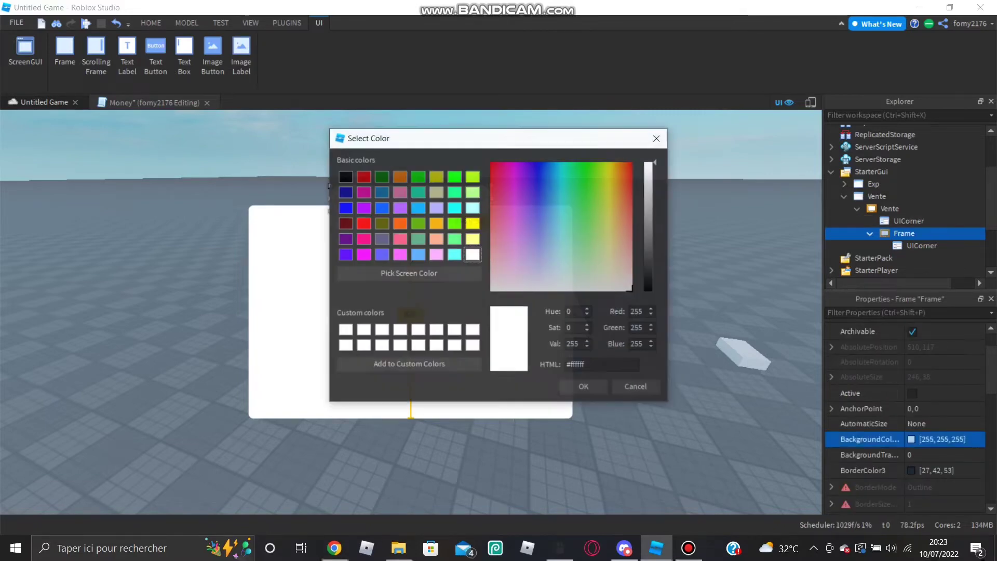
pyautogui.moveTo(559, 197); pyautogui.dragTo(555, 165)
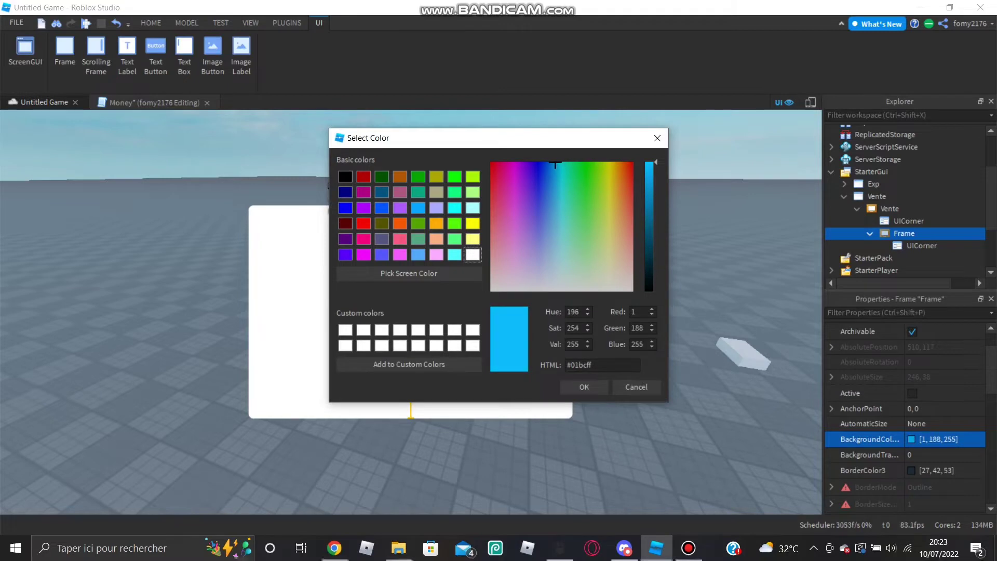
pyautogui.click(584, 387)
# Set the Vente frame's background color to light blue, RGB 0, 213, 255
pyautogui.click(893, 208)
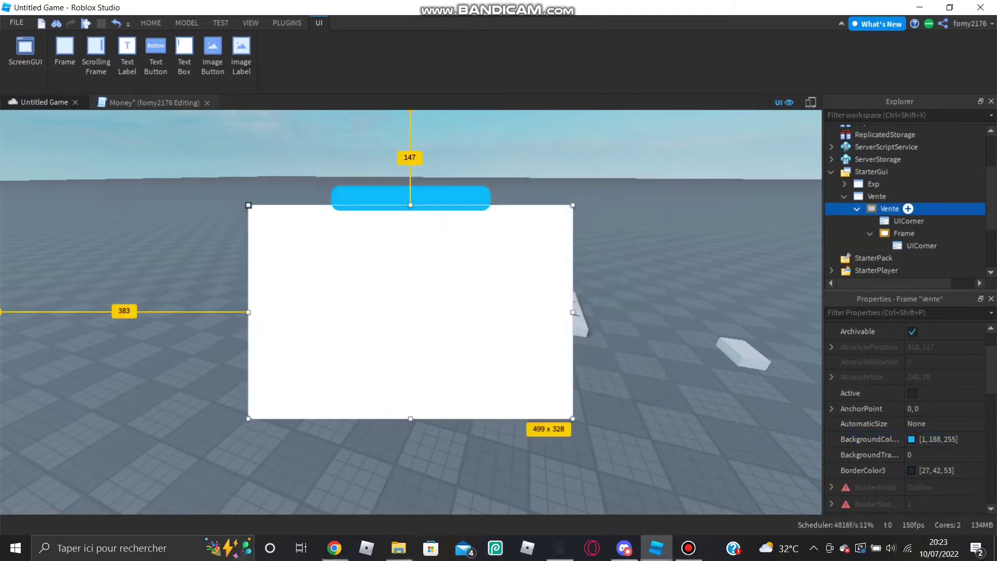
pyautogui.click(911, 439)
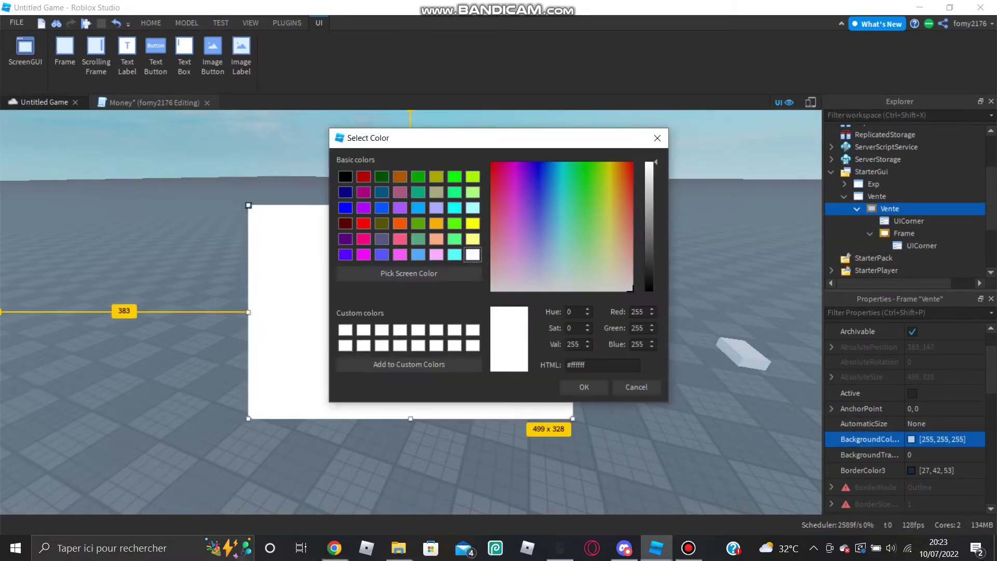
pyautogui.click(540, 164)
pyautogui.click(557, 164)
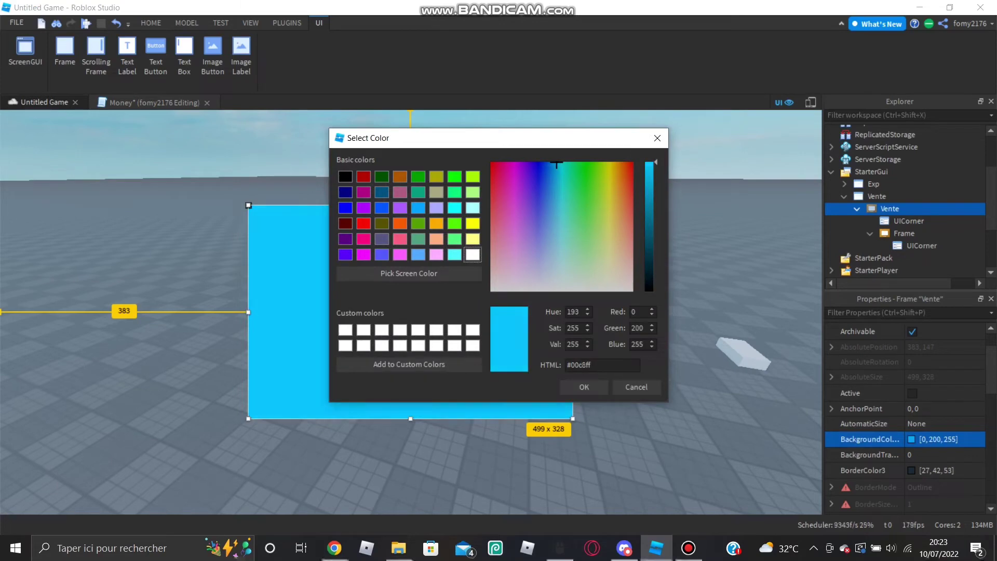
pyautogui.moveTo(557, 164); pyautogui.dragTo(558, 164)
pyautogui.click(584, 387)
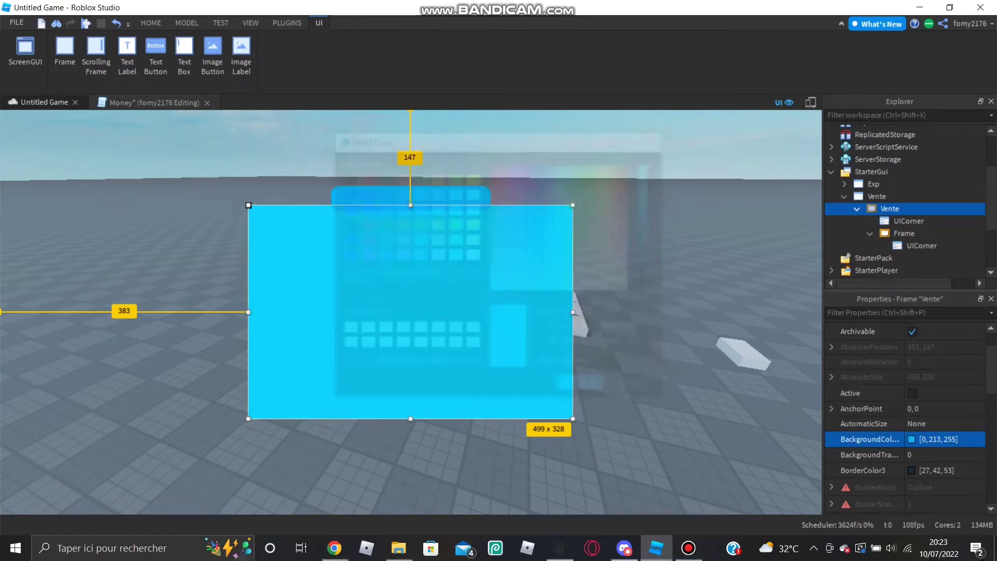
# Add a TextLabel inside the header Frame and resize it to about 246 x 38 pixels so it covers the header
pyautogui.click(907, 233)
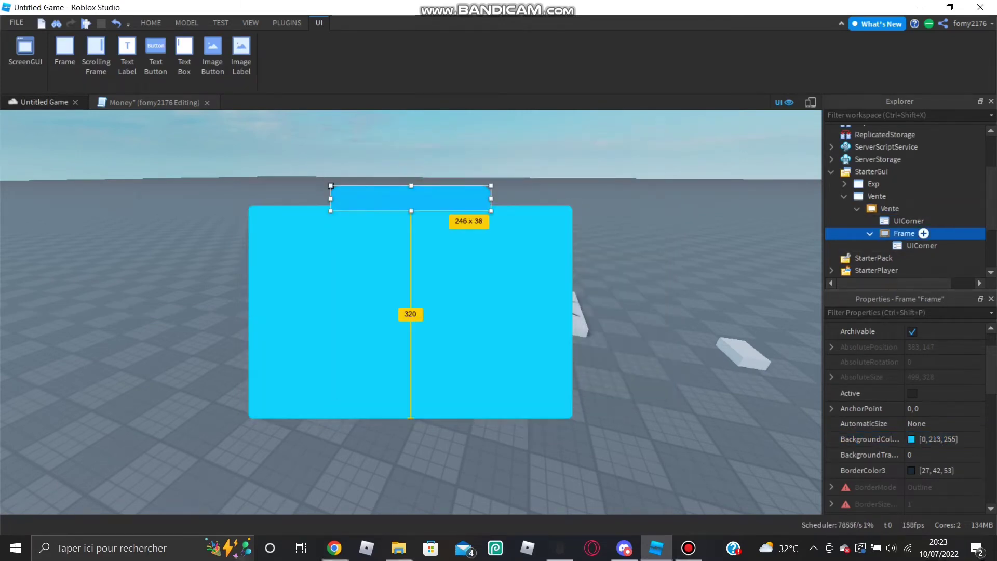
pyautogui.click(923, 233)
pyautogui.write('te')
pyautogui.press('Return')
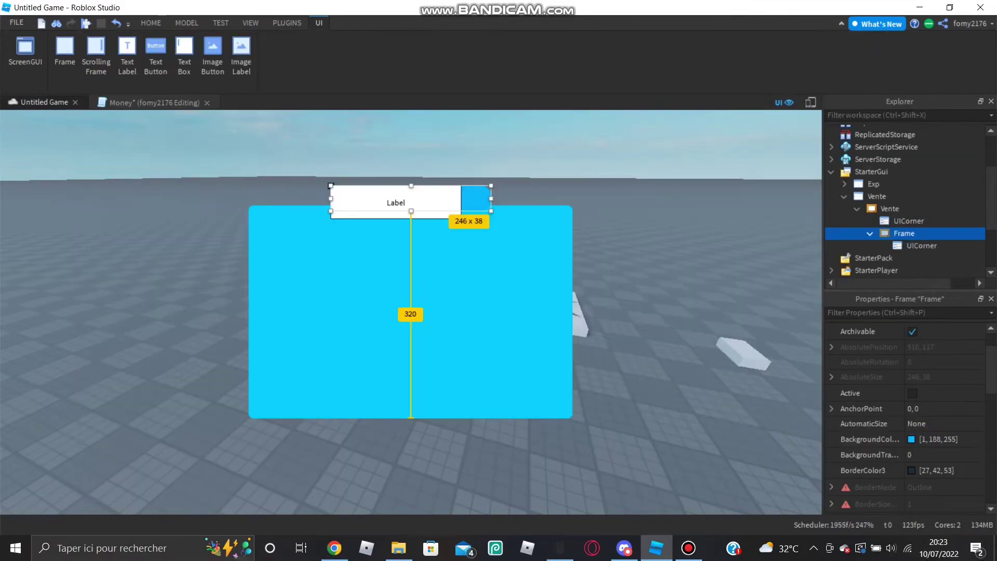
pyautogui.click(922, 258)
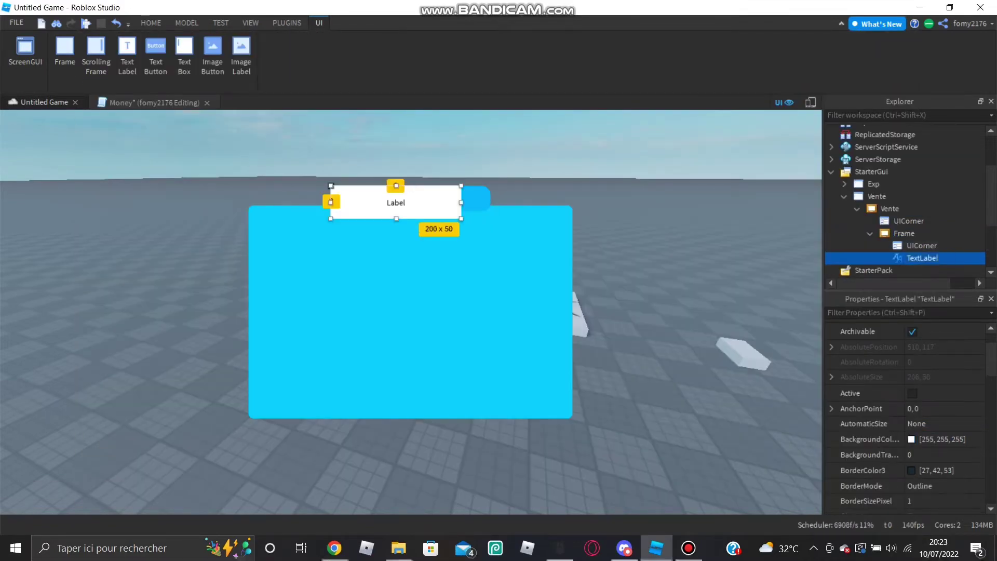
pyautogui.moveTo(397, 218); pyautogui.dragTo(397, 211)
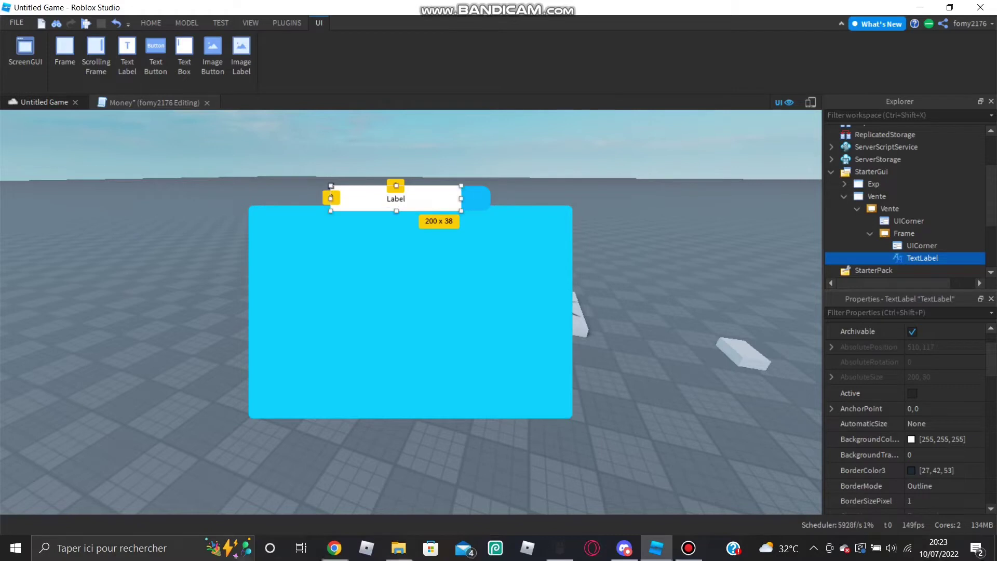
pyautogui.moveTo(462, 199); pyautogui.dragTo(490, 199)
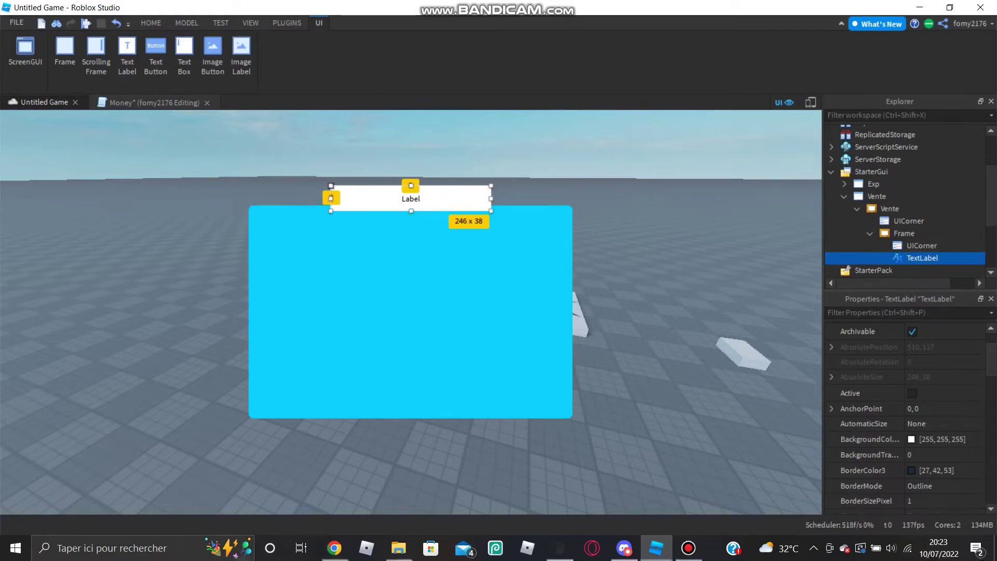
# Set the TextLabel's background transparency to 1
pyautogui.click(924, 455)
pyautogui.write('1')
pyautogui.press('Return')
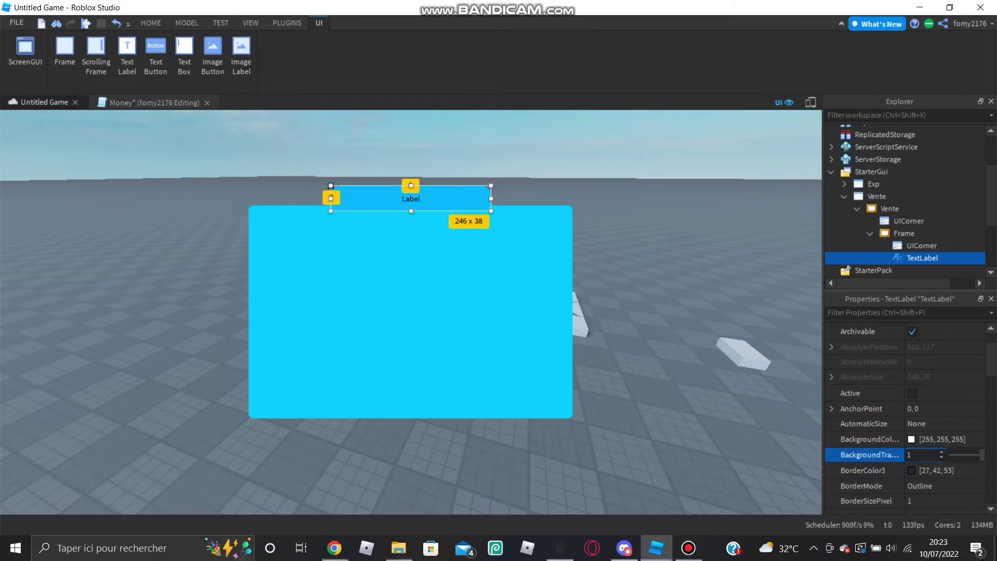
# Enable TextScaled on the TextLabel and set its text to "Vendre"
pyautogui.scroll(-6, 907, 420)
pyautogui.scroll(-5, 907, 442)
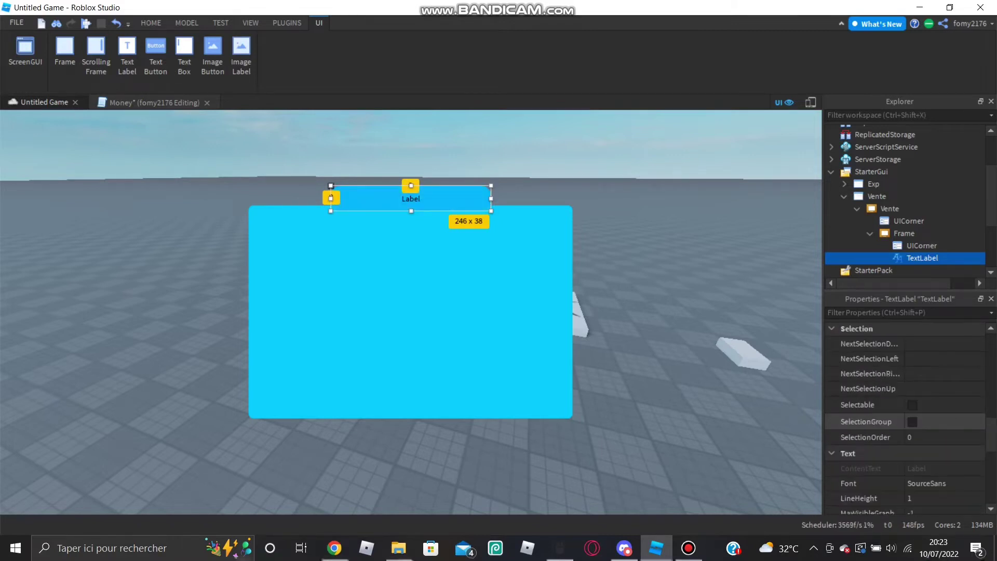
pyautogui.click(912, 469)
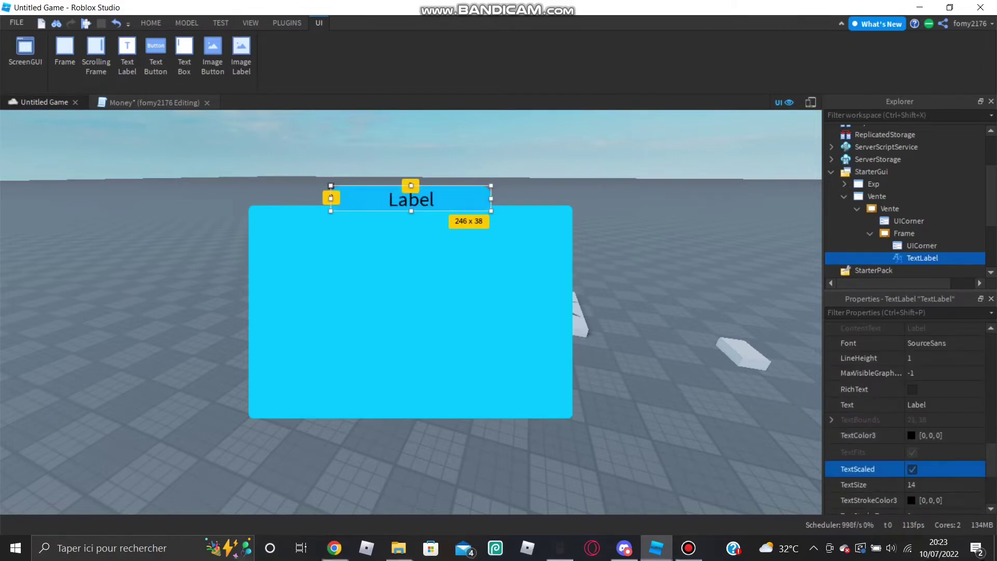
pyautogui.click(917, 405)
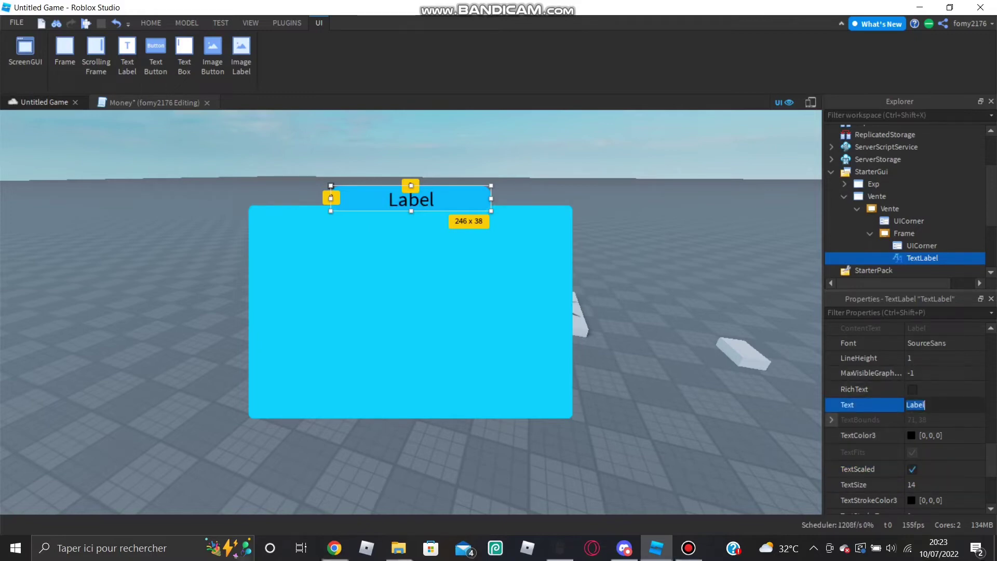
pyautogui.write('Vendre')
pyautogui.press('Return')
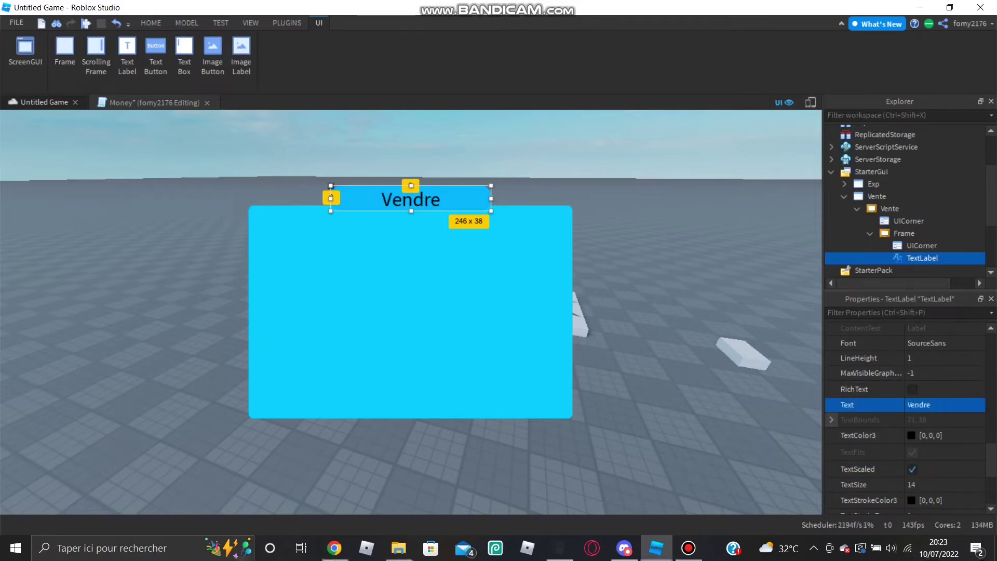
pyautogui.scroll(-1, 903, 237)
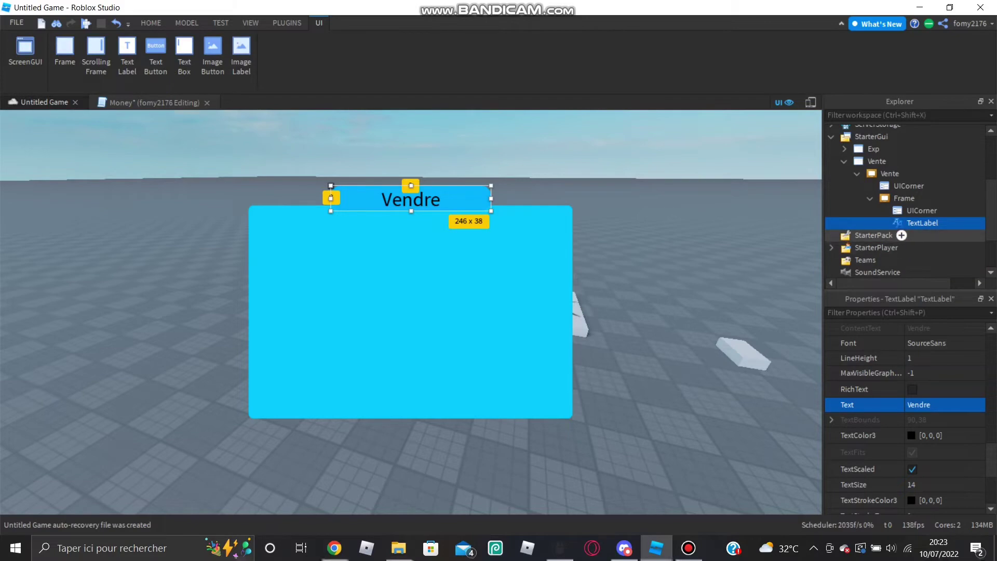
# Add an ImageButton to the Vente frame and place it just inside the frame's upper-left corner
pyautogui.click(890, 174)
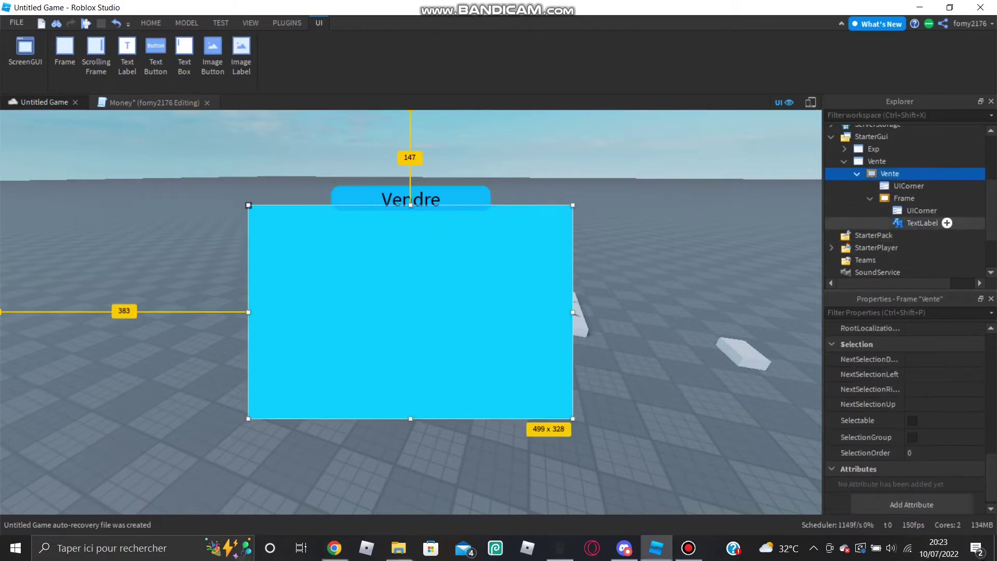
pyautogui.click(908, 173)
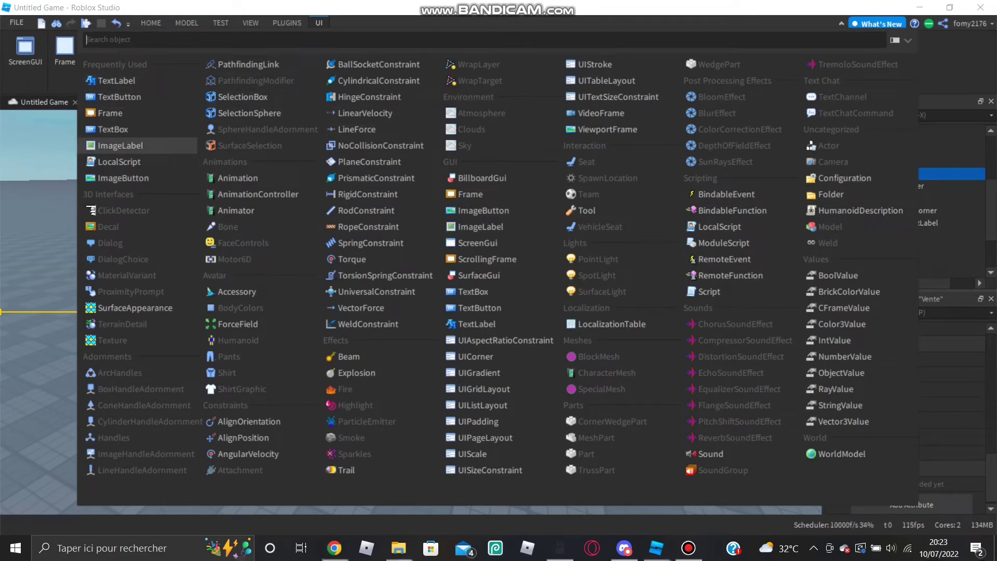
pyautogui.click(123, 177)
pyautogui.moveTo(281, 238)
pyautogui.mouseDown()
pyautogui.moveTo(308, 249)
pyautogui.moveTo(292, 243)
pyautogui.mouseUp()
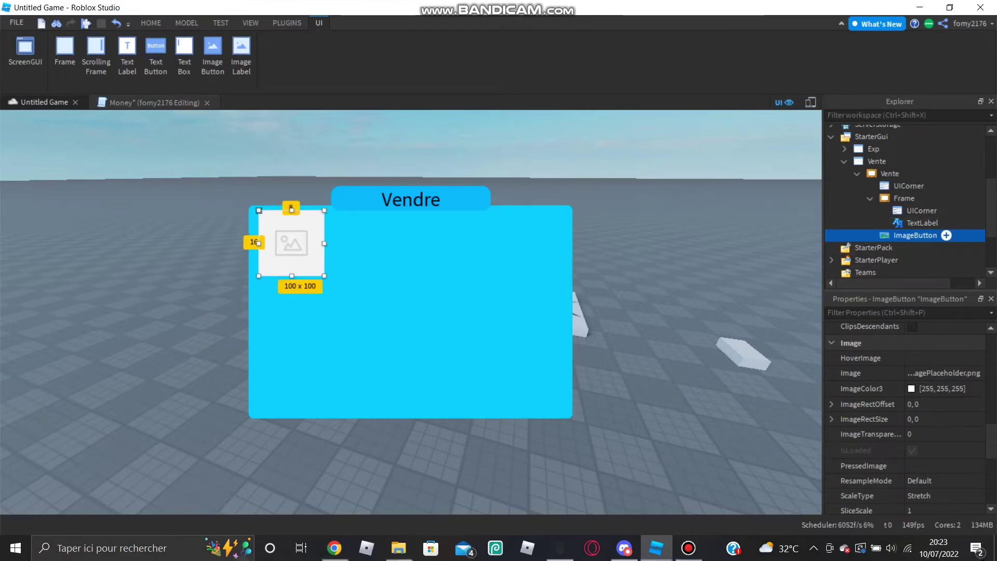
# Add a TextButton inside the ImageButton and fit it across the image's lower edge at about 100 x 25 pixels
pyautogui.click(947, 235)
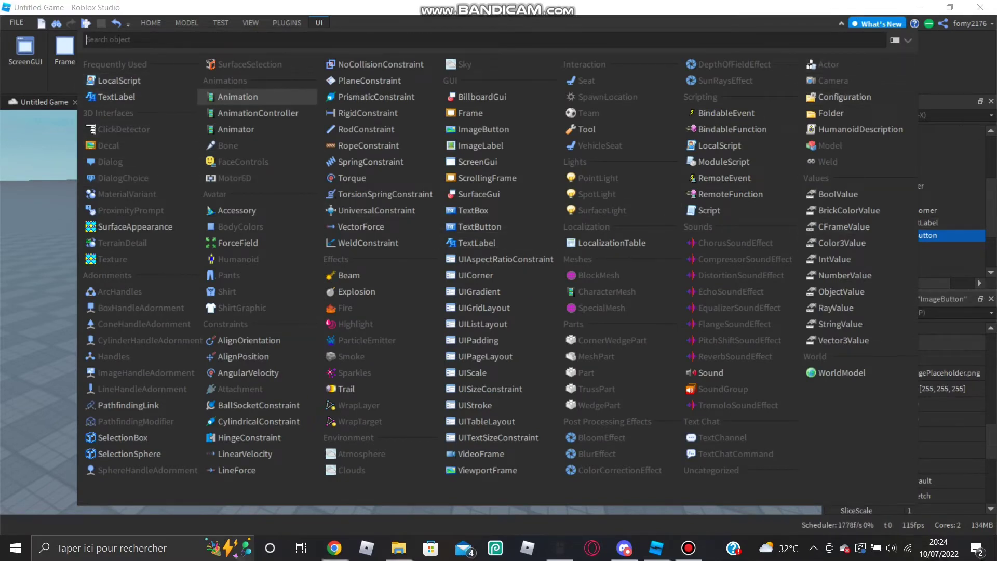
pyautogui.write('te')
pyautogui.click(120, 80)
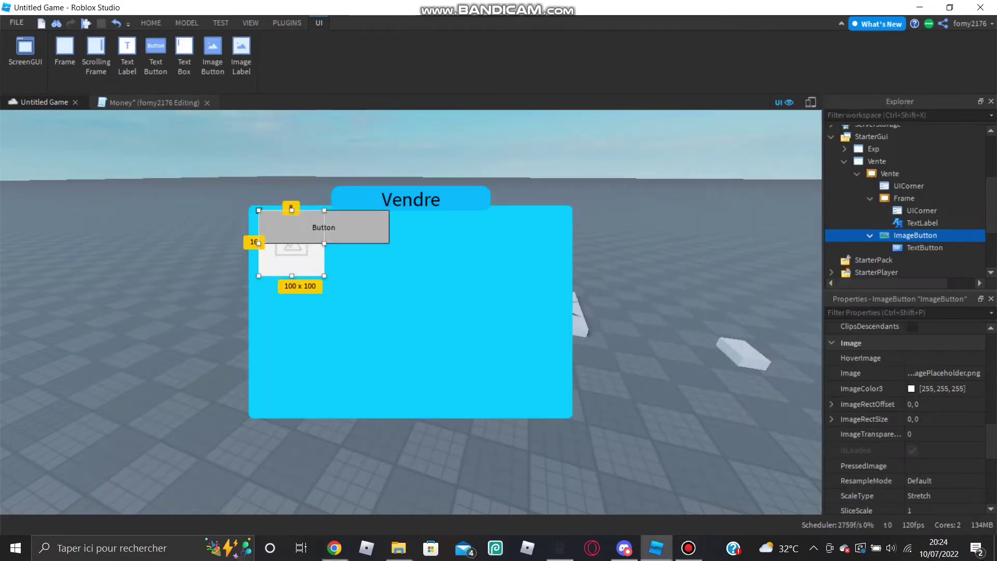
pyautogui.moveTo(324, 228); pyautogui.dragTo(324, 285)
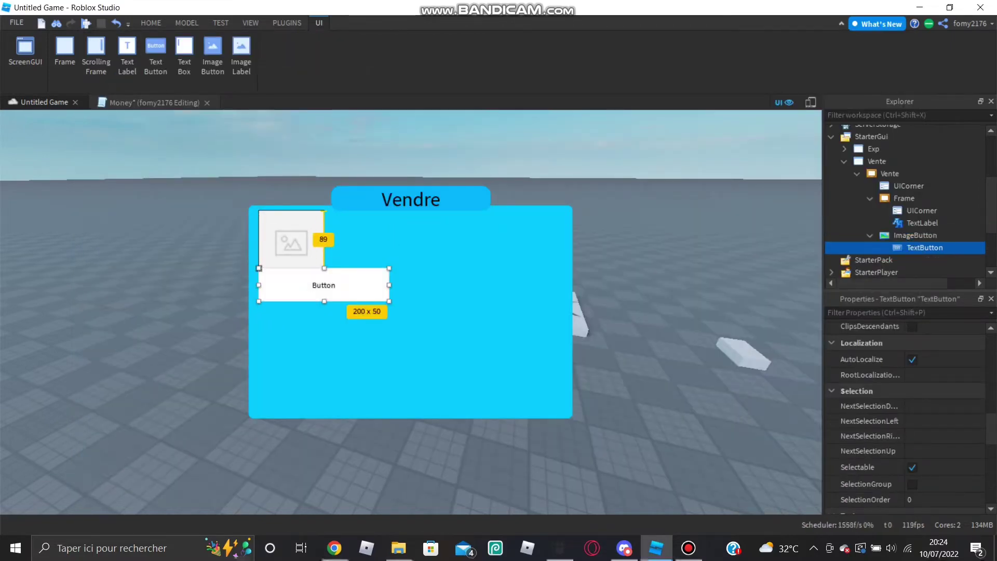
pyautogui.moveTo(390, 286); pyautogui.dragTo(325, 286)
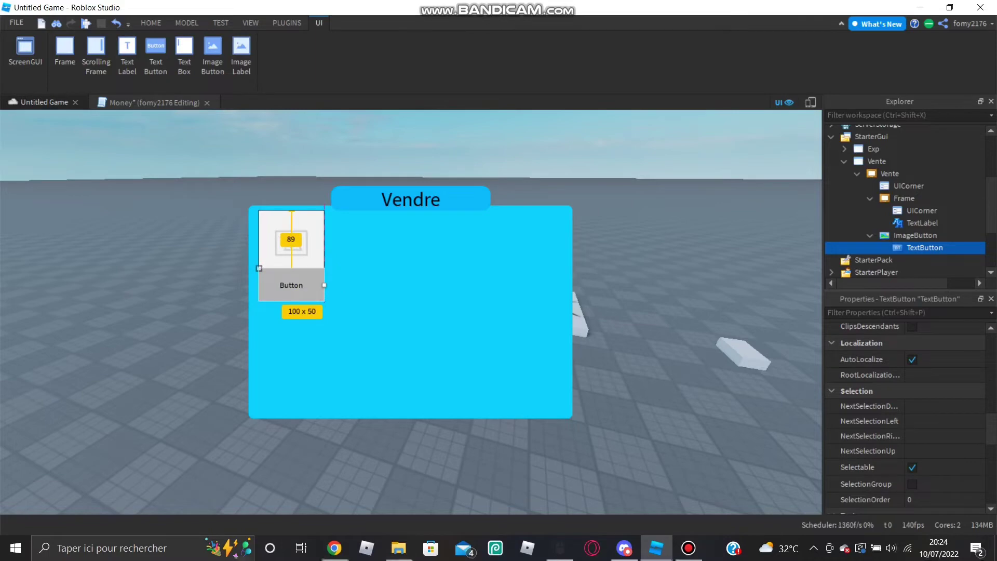
pyautogui.click(291, 244)
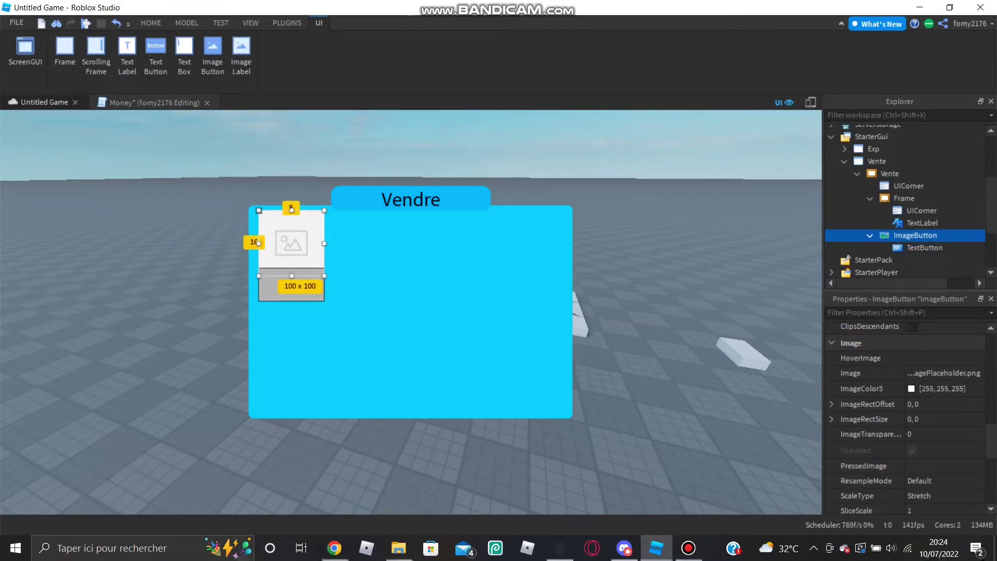
pyautogui.click(291, 285)
pyautogui.moveTo(259, 268); pyautogui.dragTo(291, 277)
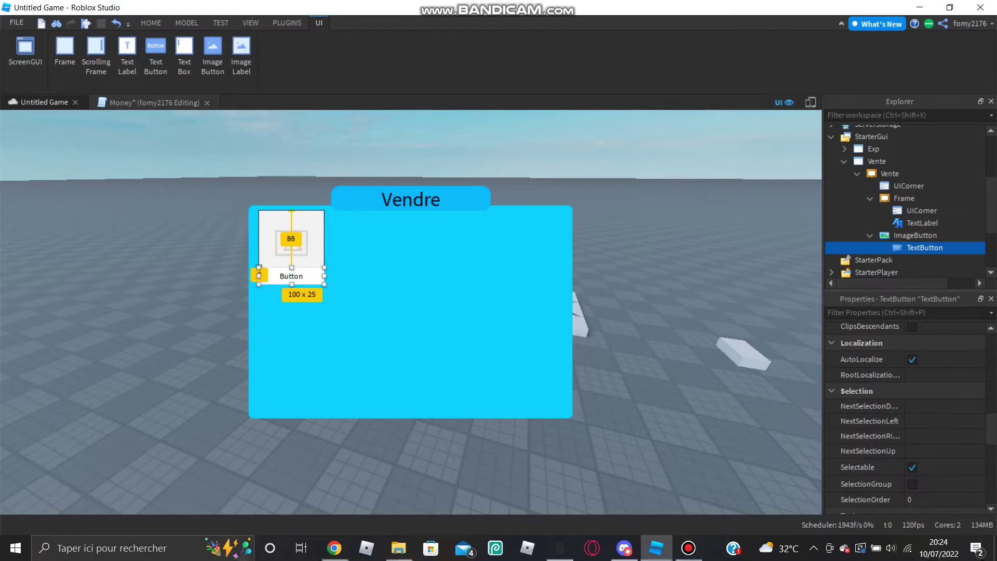
# Add a UICorner to the TextButton
pyautogui.click(952, 248)
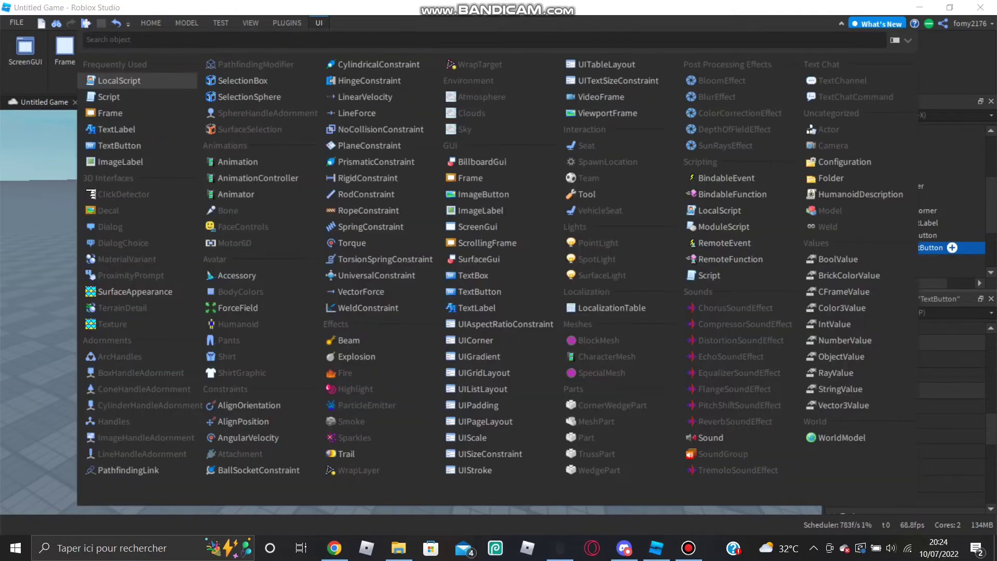
pyautogui.write('UI')
pyautogui.press('Return')
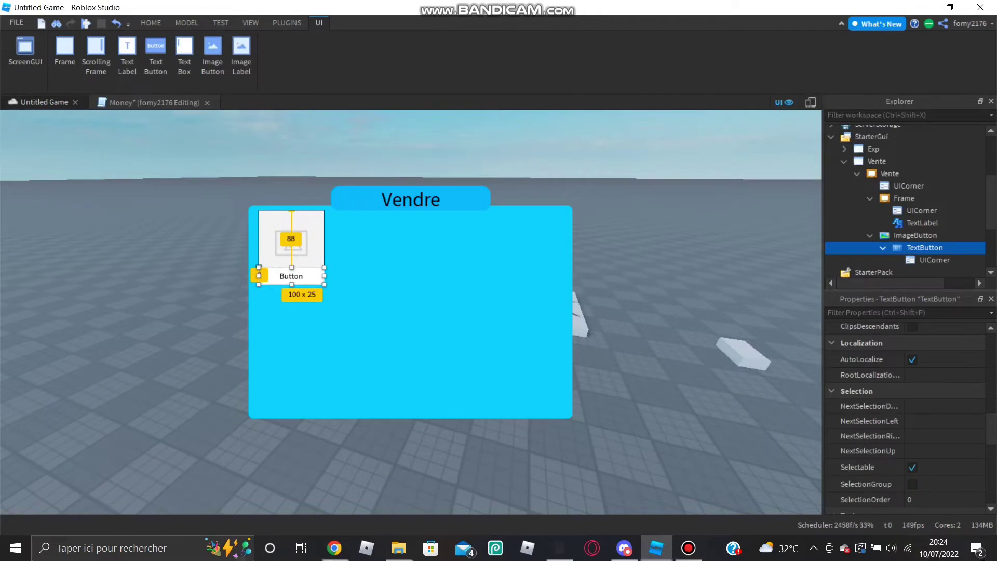
# Reset the ImageButton's size to {0, 0},{0, 0} and resize it by scale to about 100 x 85 pixels
pyautogui.click(916, 235)
pyautogui.scroll(2, 883, 388)
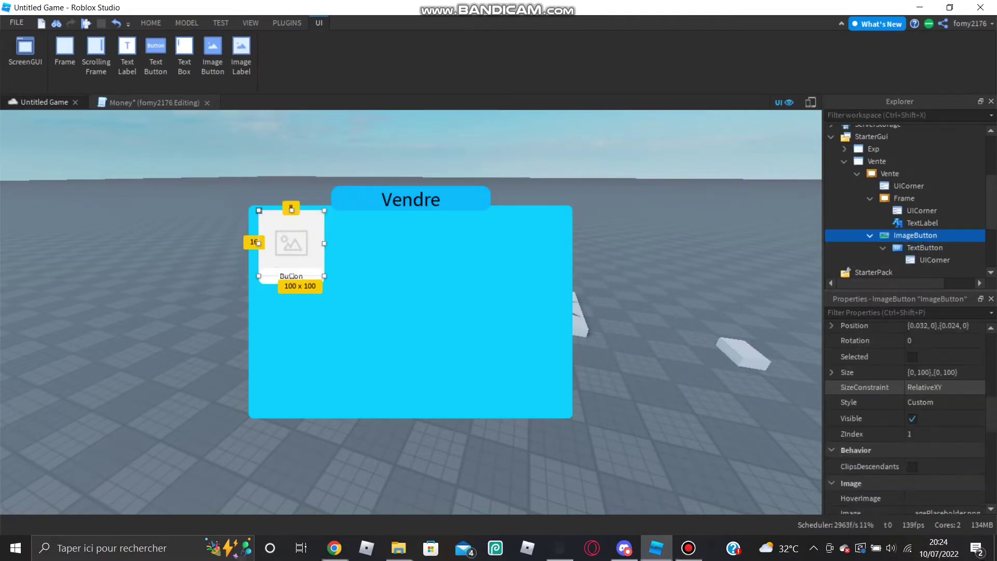
pyautogui.click(933, 372)
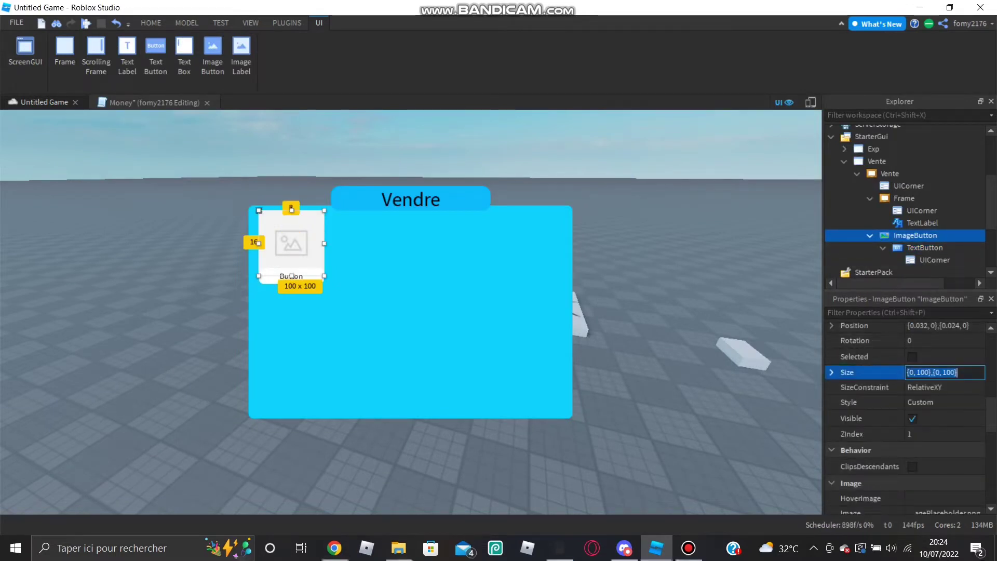
pyautogui.click(933, 373)
pyautogui.press('Return')
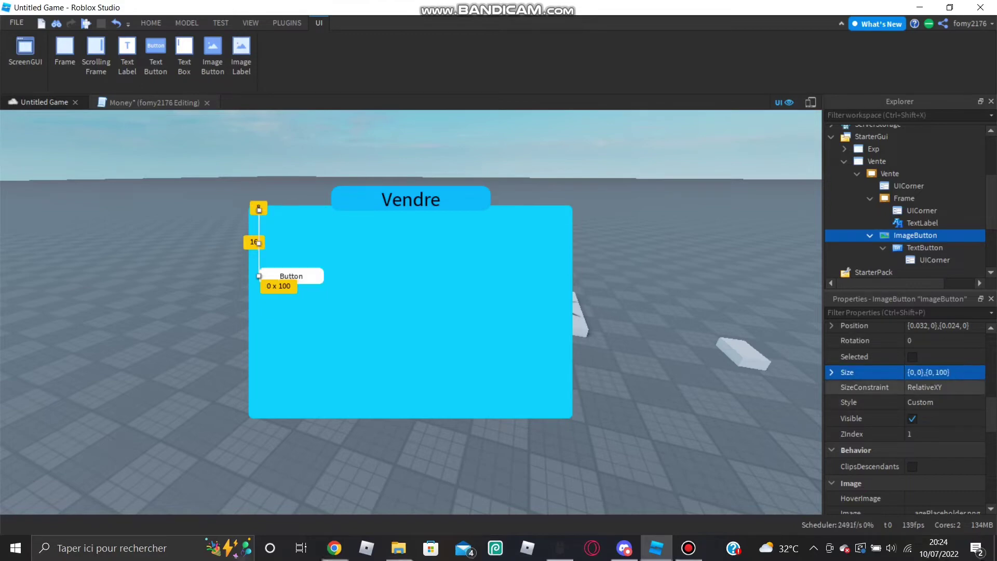
pyautogui.click(937, 372)
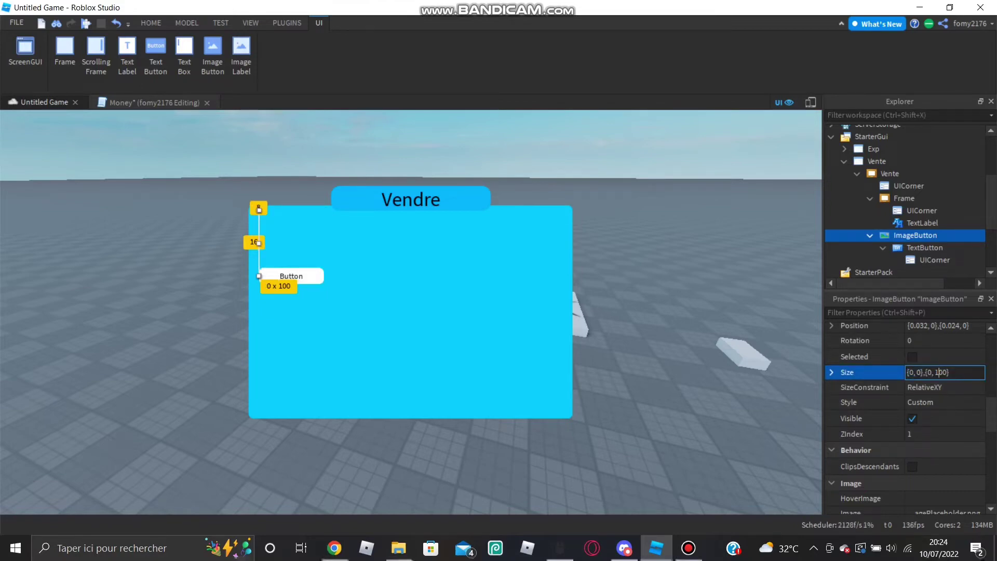
pyautogui.press('BackSpace')
pyautogui.press('Return')
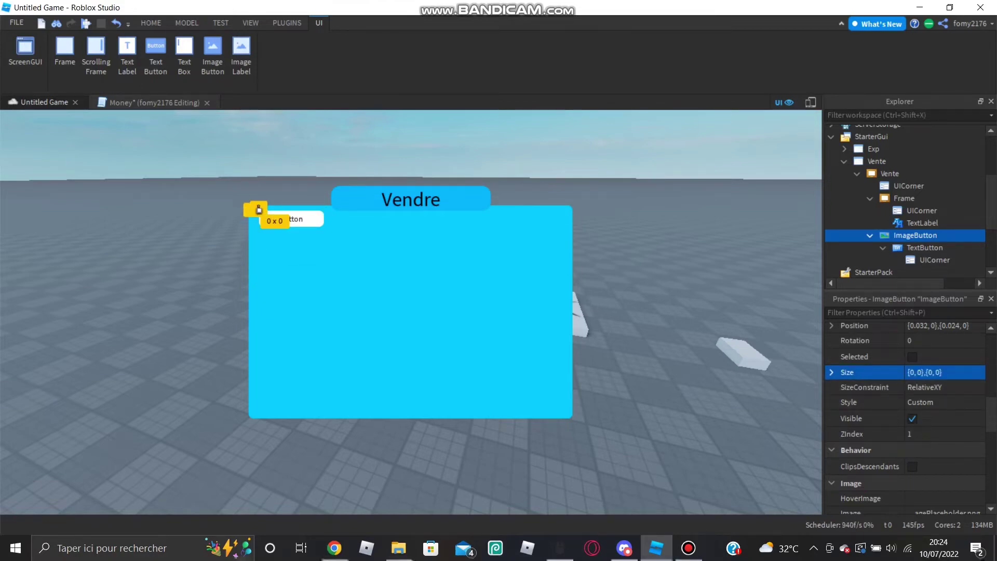
pyautogui.moveTo(259, 210); pyautogui.dragTo(258, 266)
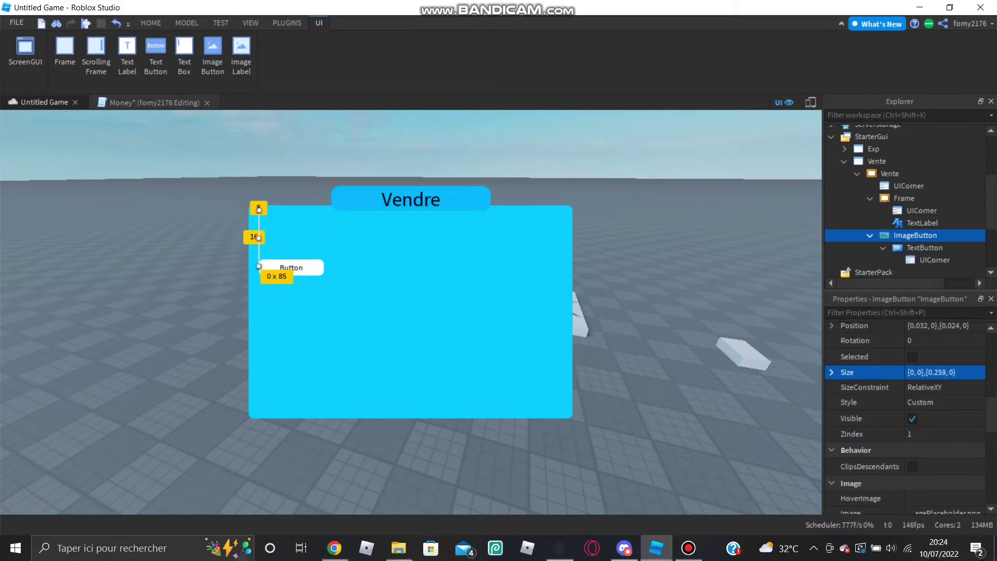
pyautogui.moveTo(259, 238); pyautogui.dragTo(324, 239)
# Reset the TextButton's size to {0, 0},{0, 0} and stretch it by scale to the ImageButton's full width, about 100 x 25 pixels
pyautogui.click(292, 269)
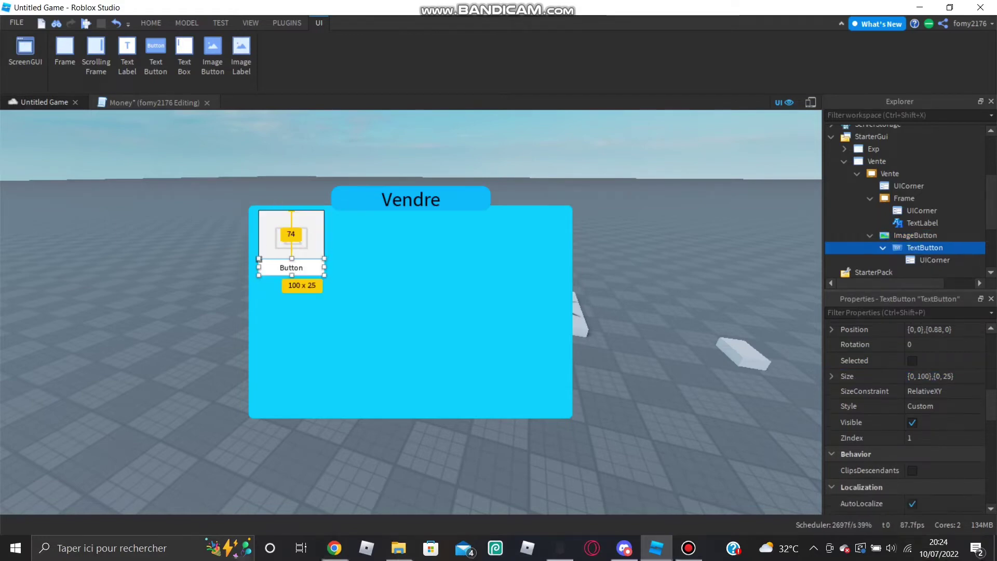
pyautogui.click(935, 330)
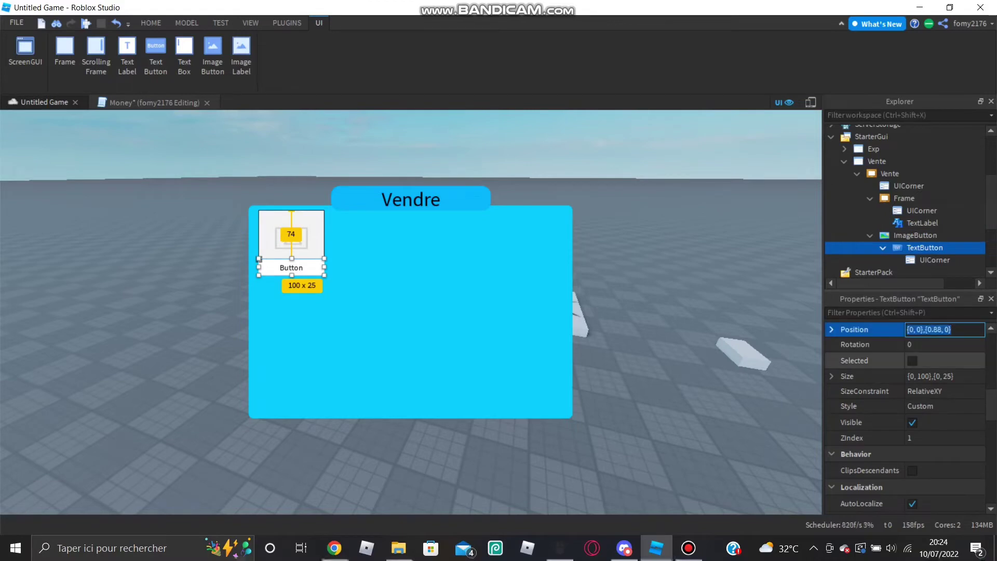
pyautogui.click(935, 377)
pyautogui.click(935, 376)
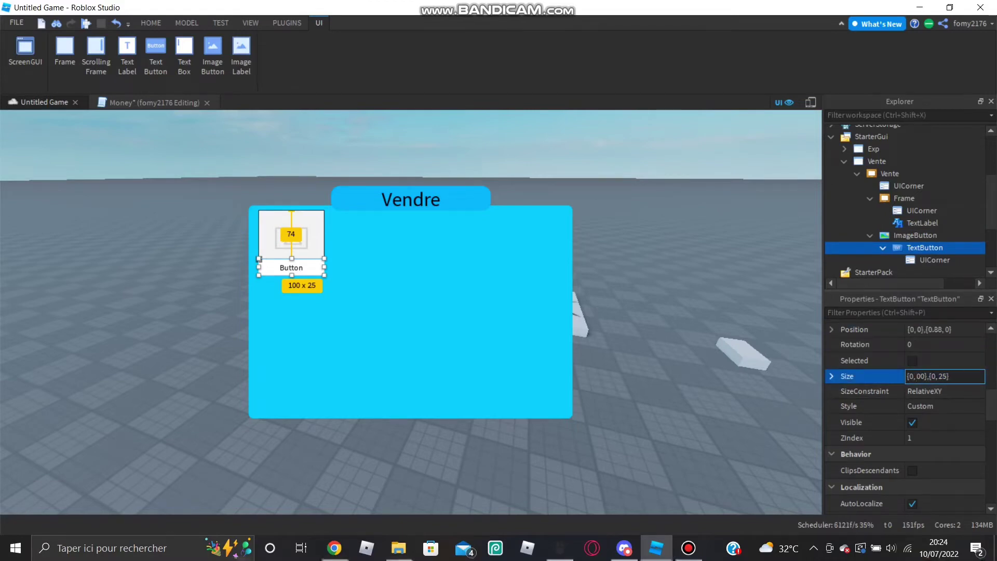
pyautogui.press('Return')
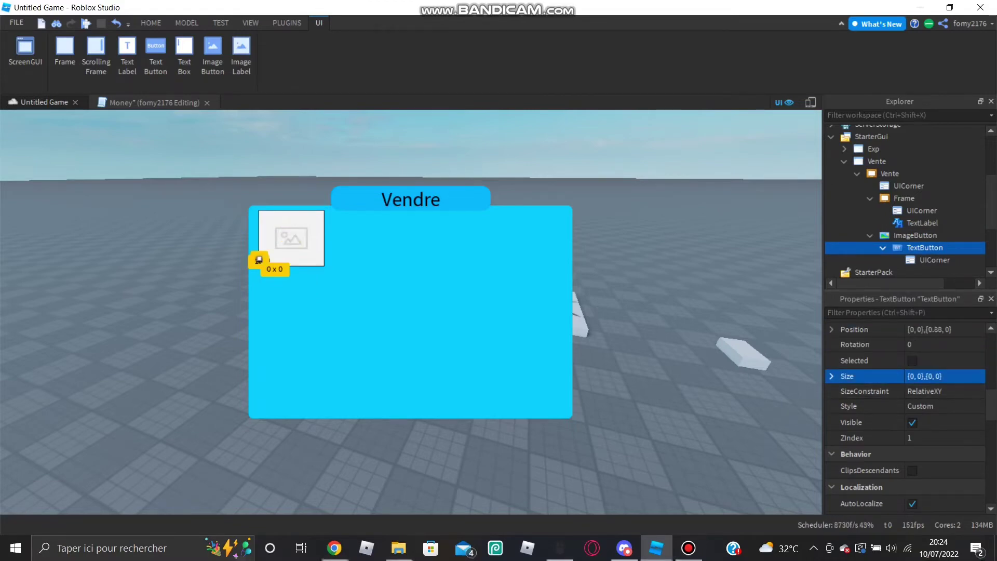
pyautogui.moveTo(258, 259); pyautogui.dragTo(260, 272)
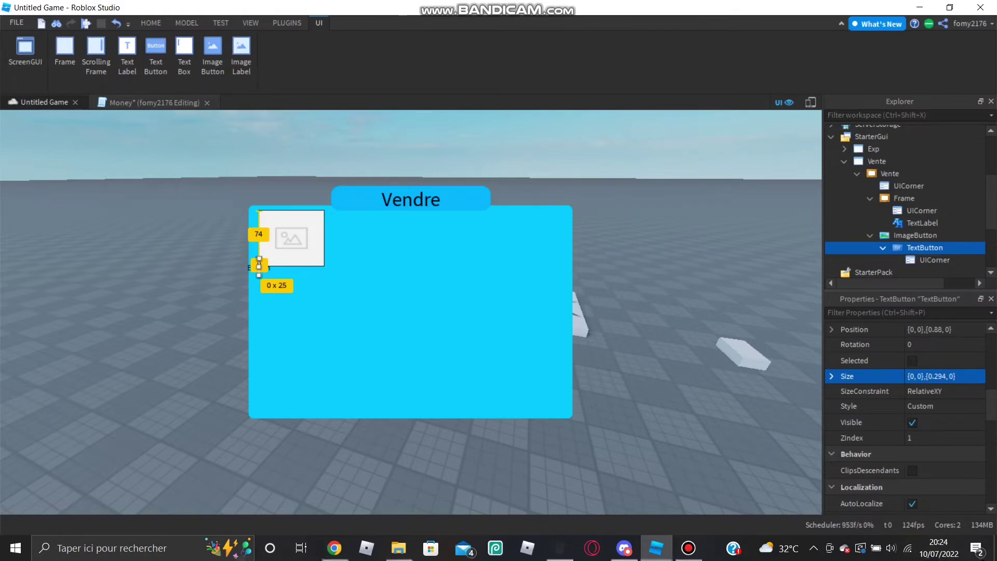
pyautogui.moveTo(259, 266); pyautogui.dragTo(324, 267)
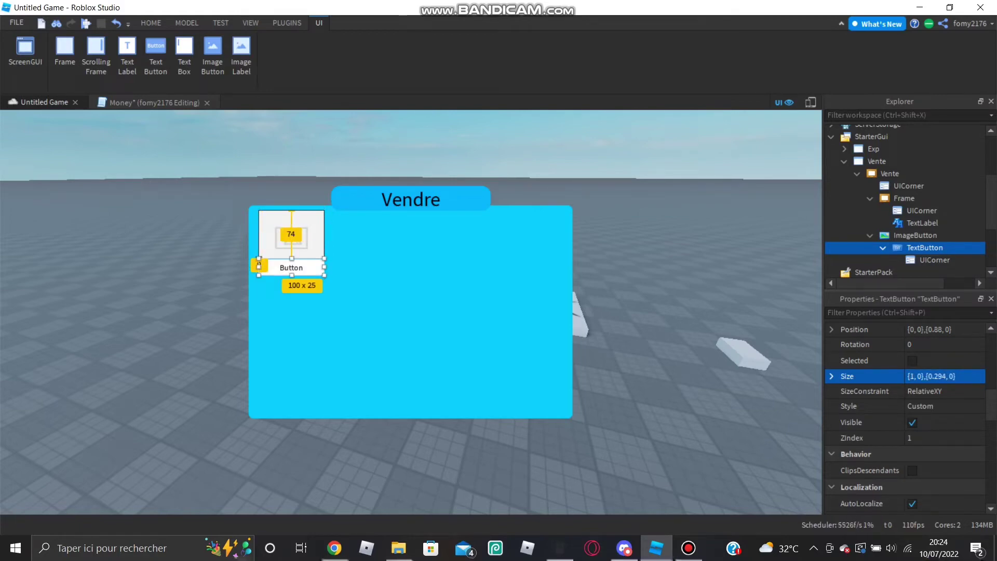
# Extend the ImageButton downward to about 100 x 96 pixels
pyautogui.moveTo(953, 248)
pyautogui.click(915, 235)
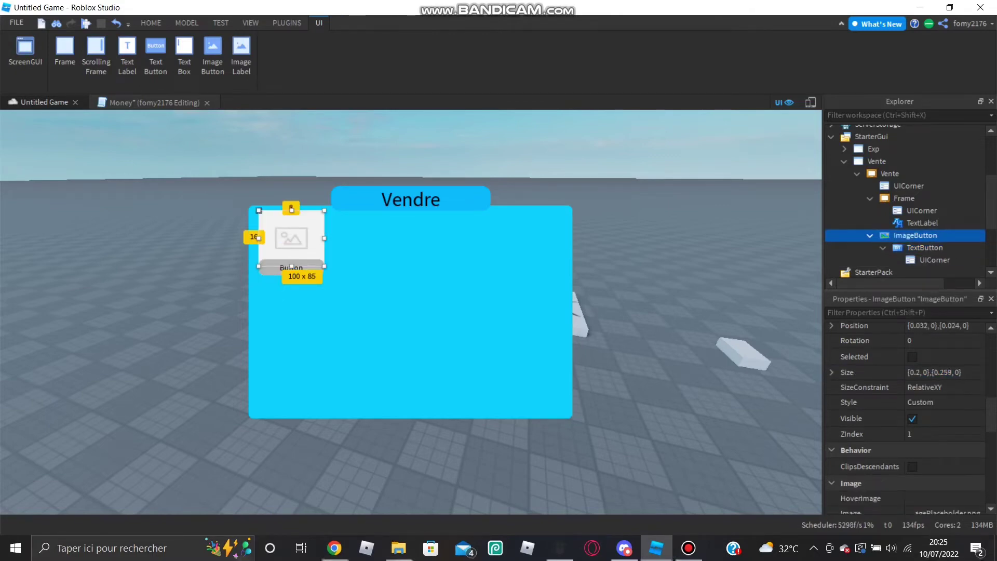
pyautogui.moveTo(292, 266); pyautogui.dragTo(291, 274)
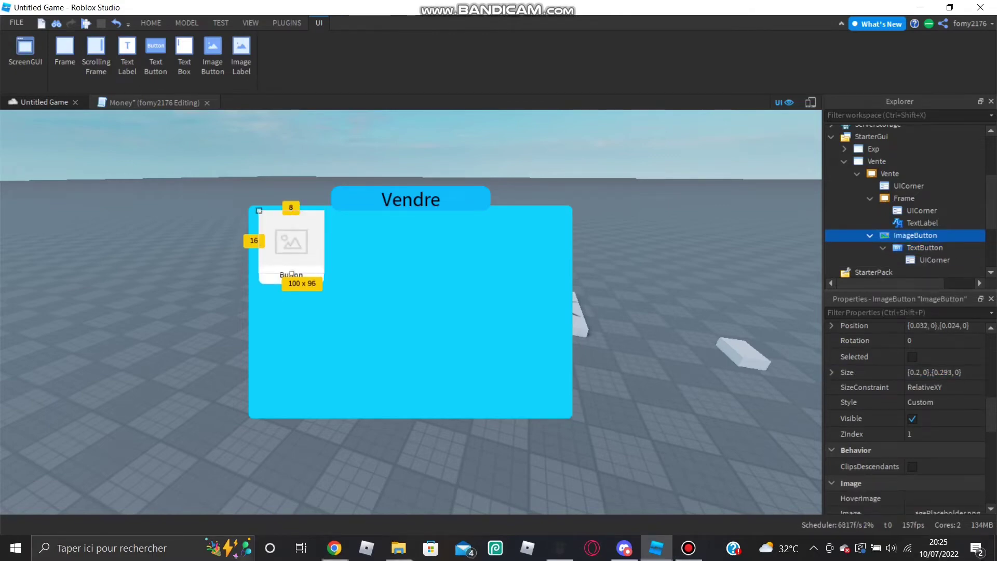
# Set the ImageButton's background transparency to 1
pyautogui.scroll(3, 883, 404)
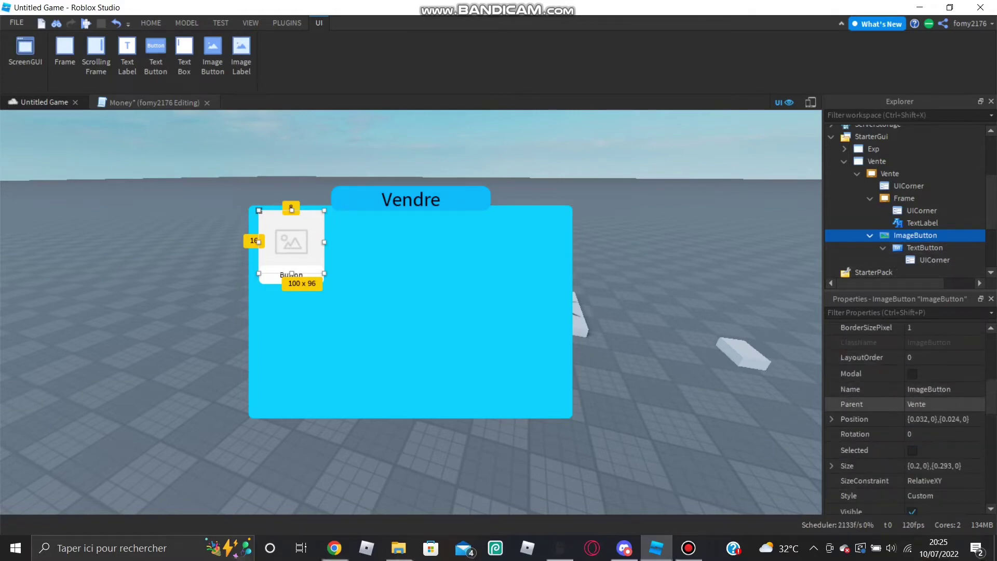
pyautogui.scroll(5, 883, 416)
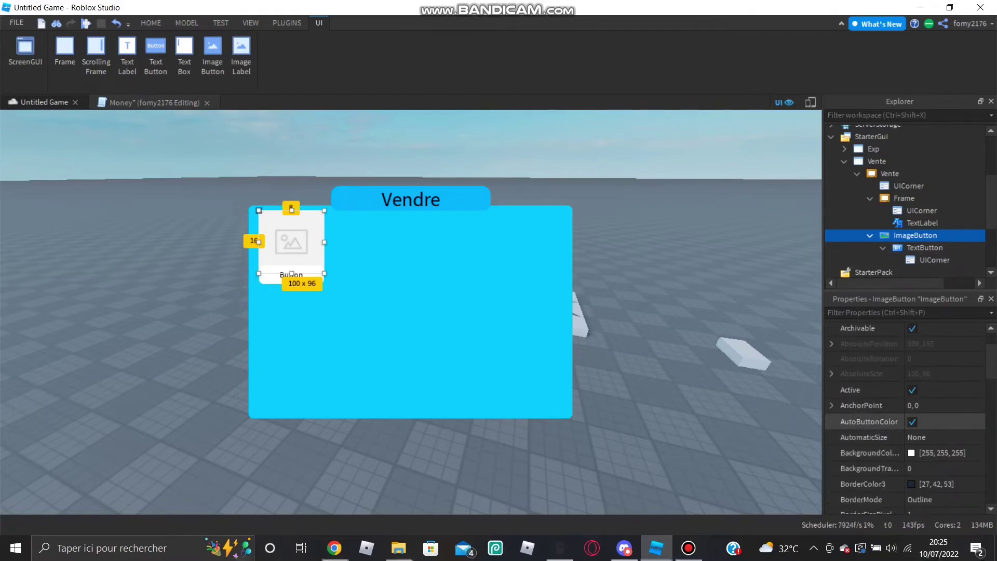
pyautogui.click(935, 469)
pyautogui.moveTo(951, 469); pyautogui.dragTo(983, 469)
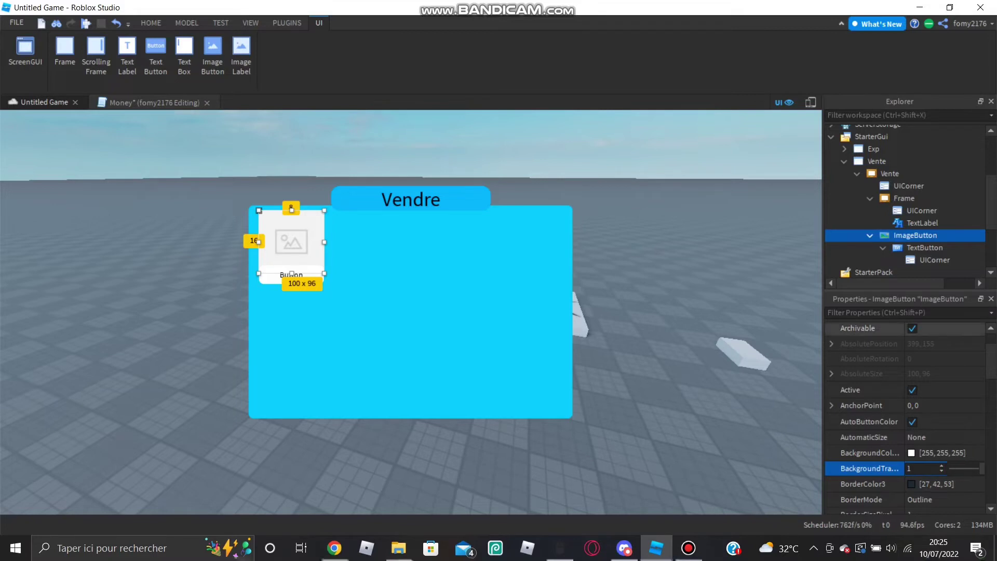
# Reset the header Frame's size to {0, 0},{0, 0} and resize it by scale to about 238 x 38 pixels
pyautogui.click(904, 198)
pyautogui.scroll(-3, 883, 457)
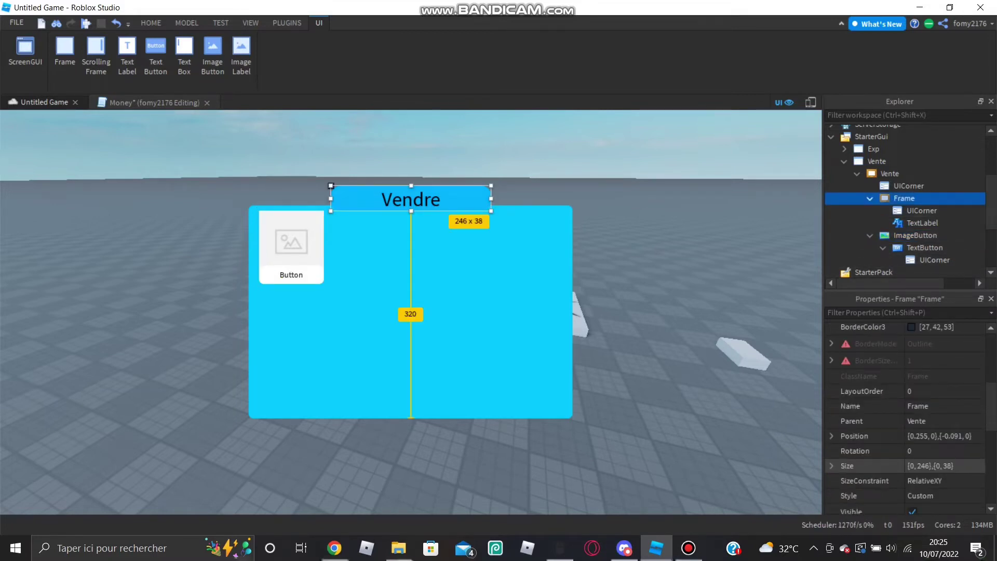
pyautogui.click(938, 466)
pyautogui.click(929, 467)
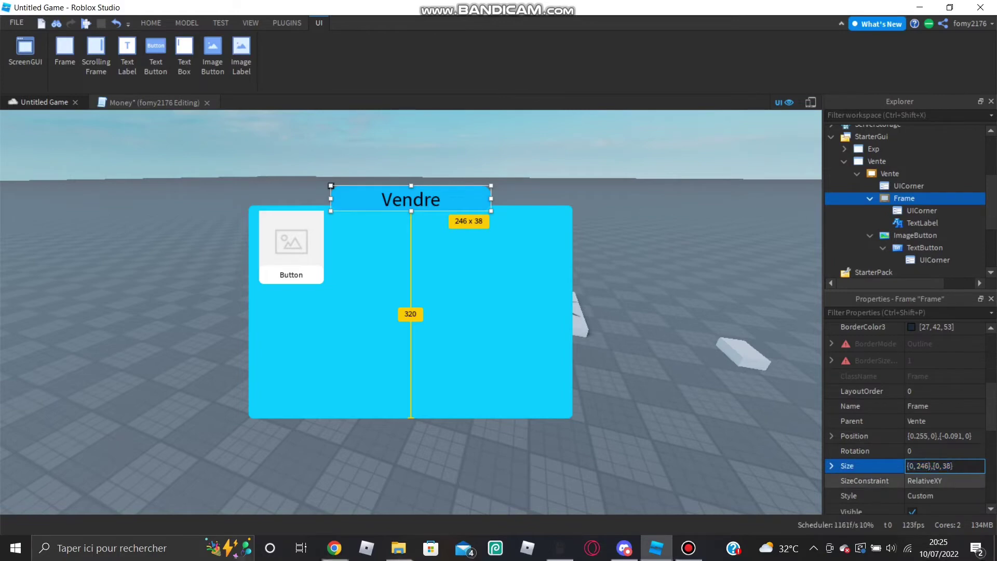
pyautogui.press('Return')
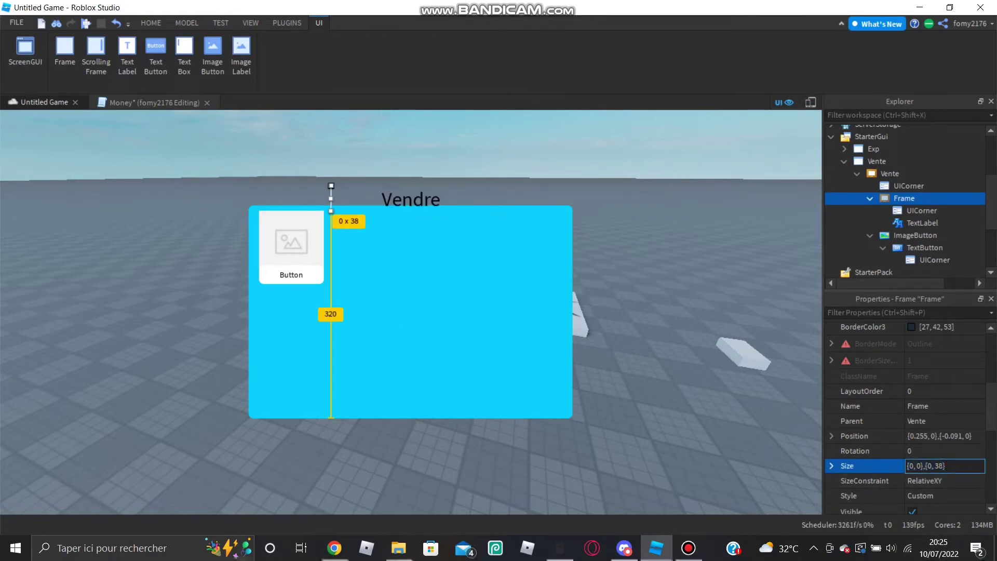
pyautogui.press('BackSpace')
pyautogui.press('BackSpace')
pyautogui.write('0')
pyautogui.press('Return')
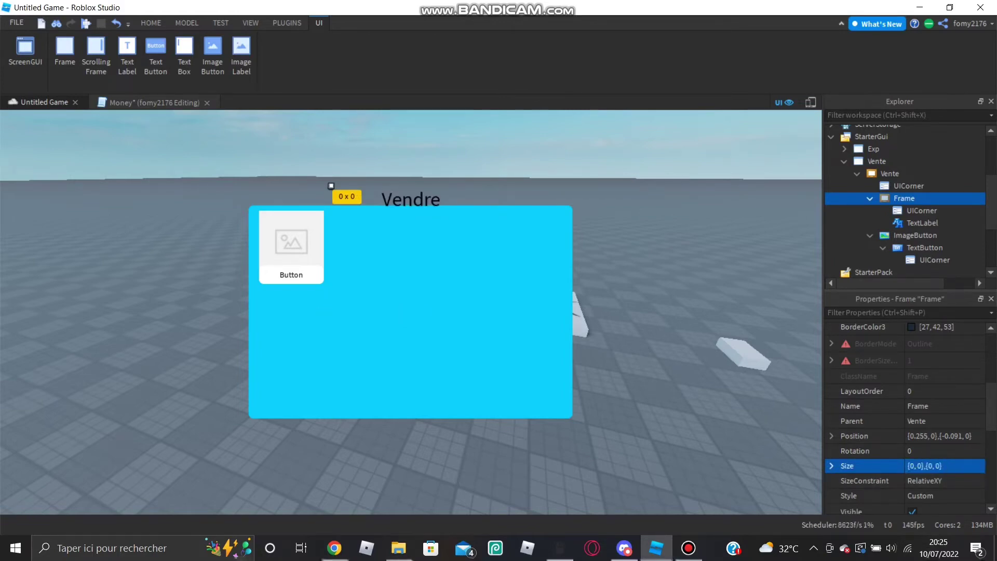
pyautogui.moveTo(331, 186); pyautogui.dragTo(331, 210)
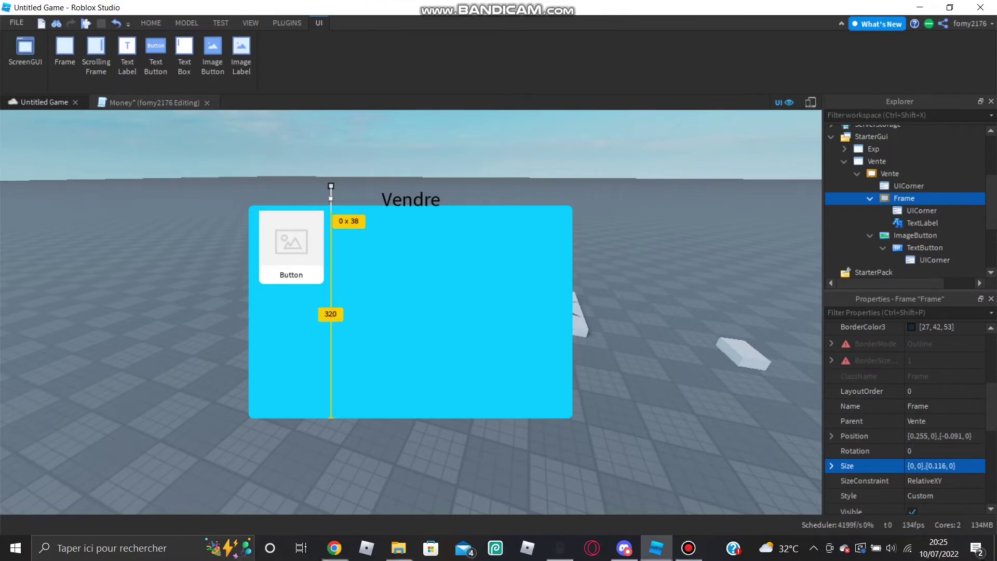
pyautogui.moveTo(331, 198); pyautogui.dragTo(486, 198)
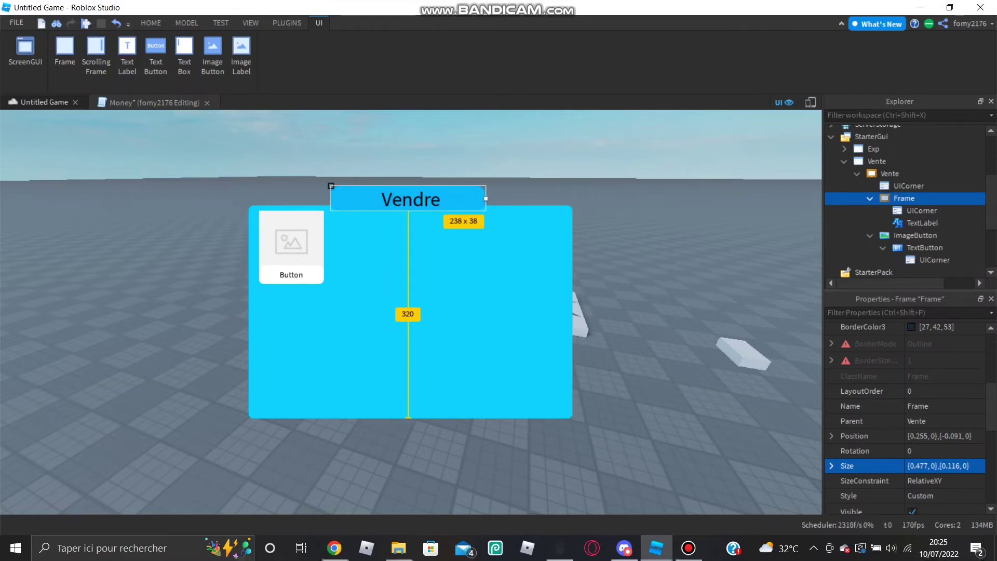
# Try to nudge the "Vendre" TextLabel slightly inside the header Frame
pyautogui.click(923, 223)
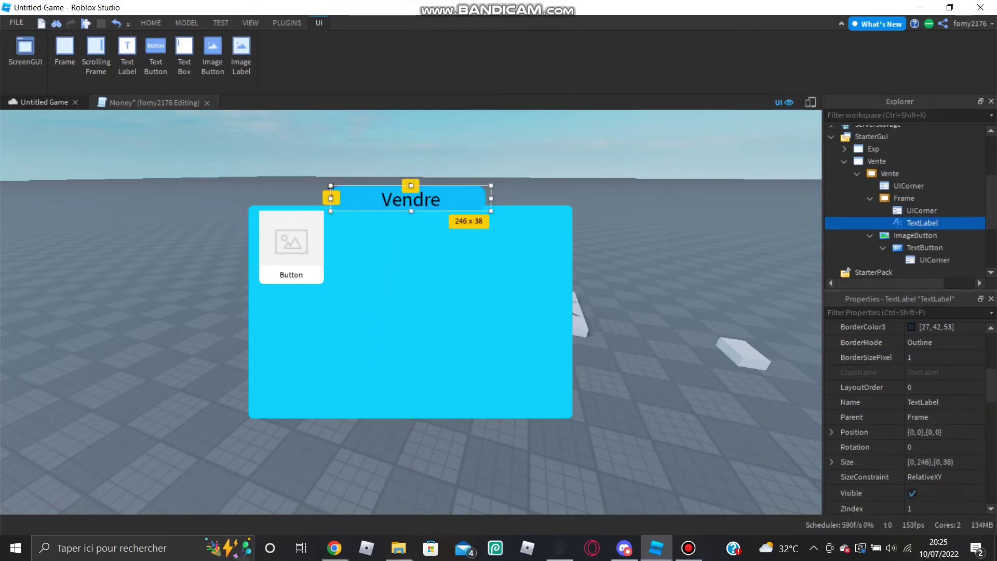
pyautogui.click(924, 248)
pyautogui.click(922, 223)
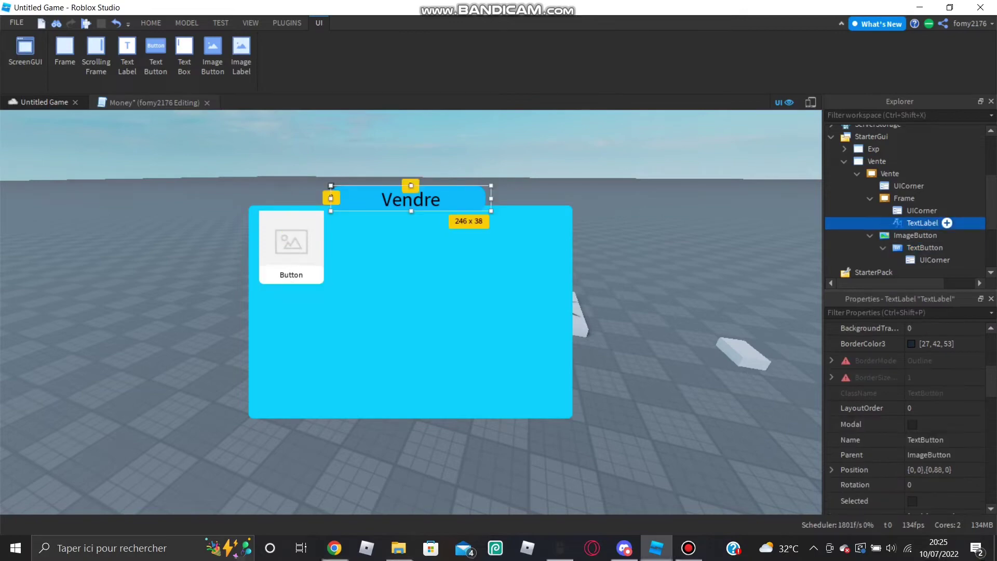
pyautogui.moveTo(411, 200); pyautogui.dragTo(412, 199)
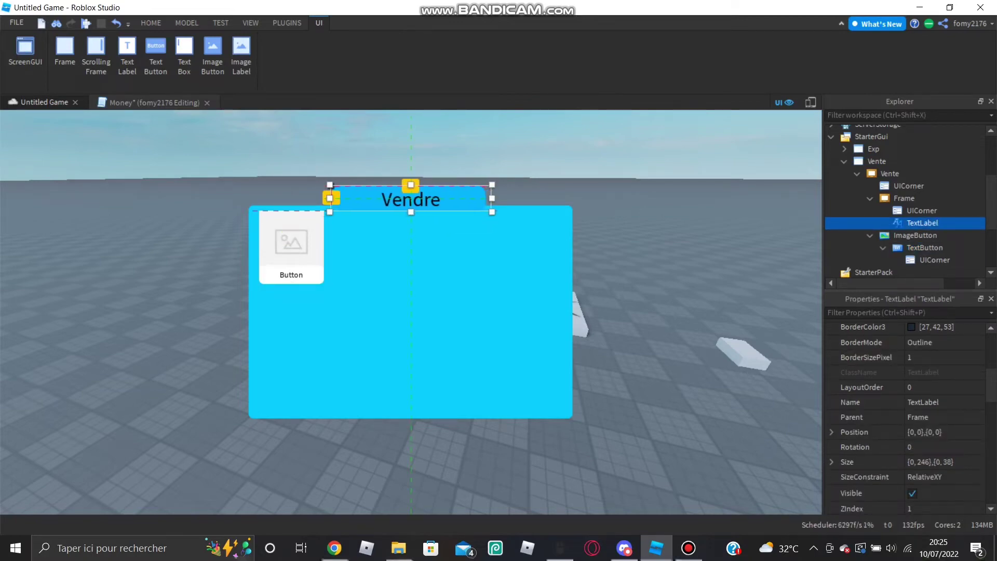
pyautogui.click(905, 199)
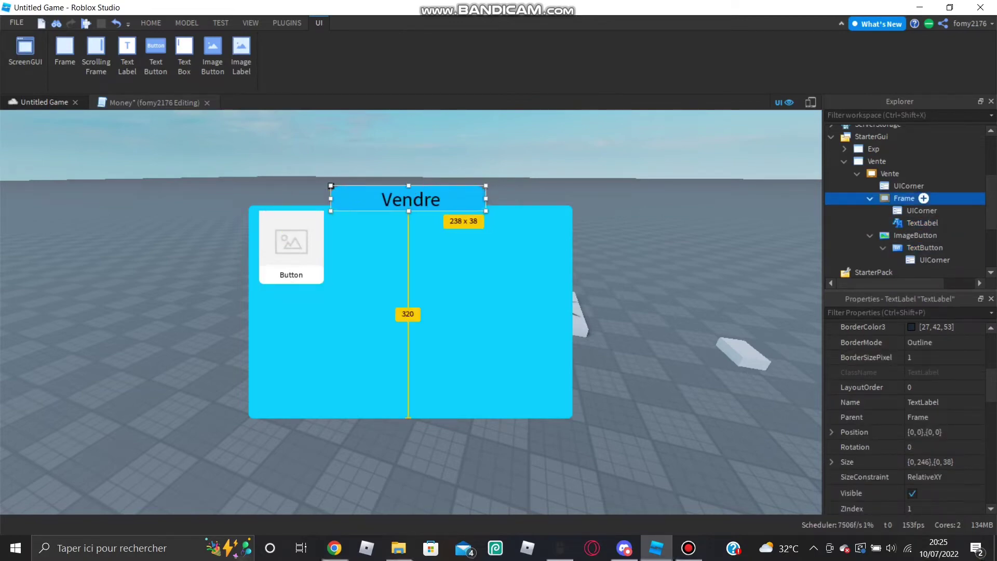
pyautogui.moveTo(412, 199); pyautogui.dragTo(409, 200)
pyautogui.click(907, 198)
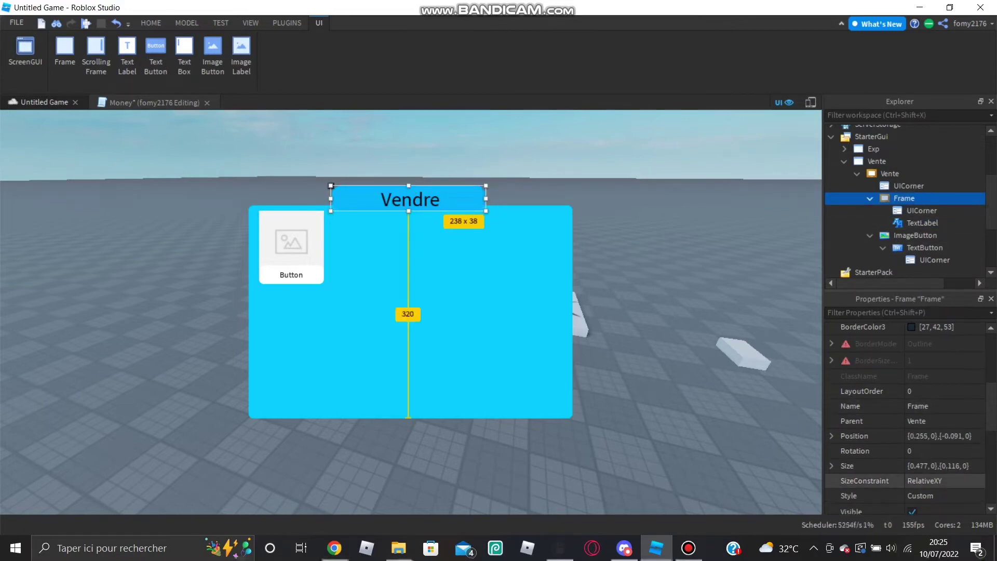
# Try to reset the header Frame's size to {0, 0},{0, 0} and stretch it by scale to about 38 pixels high
pyautogui.click(938, 466)
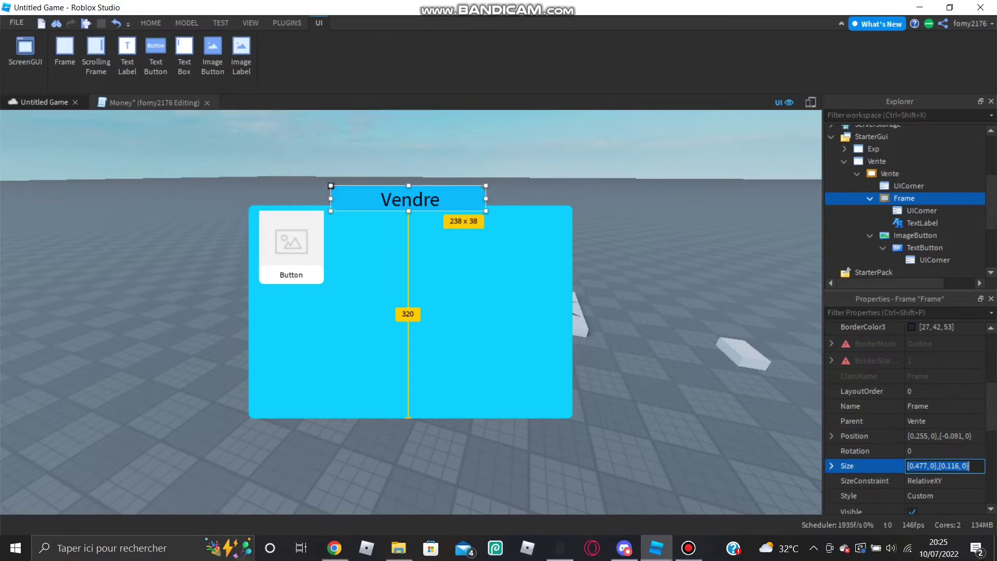
pyautogui.click(927, 466)
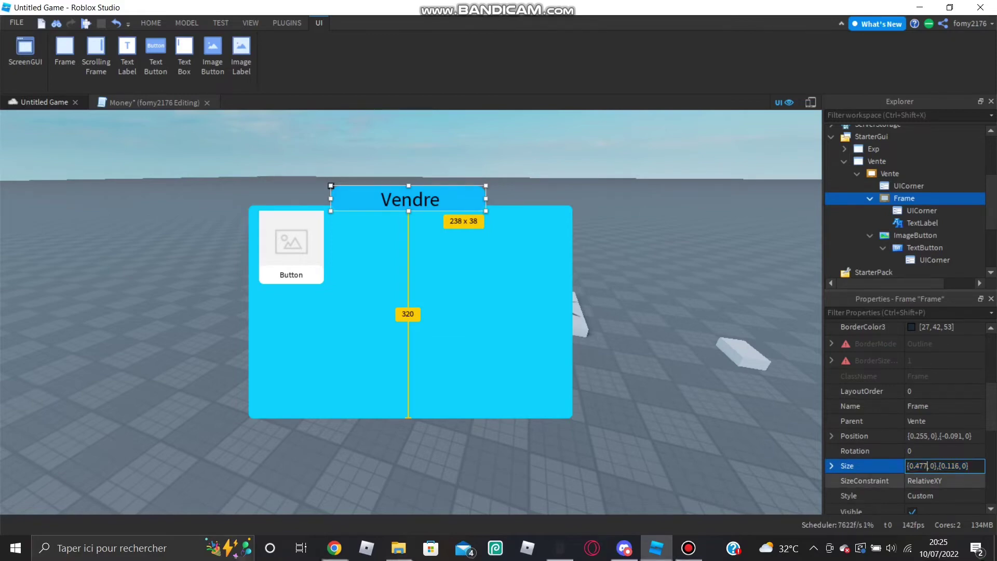
pyautogui.press('BackSpace')
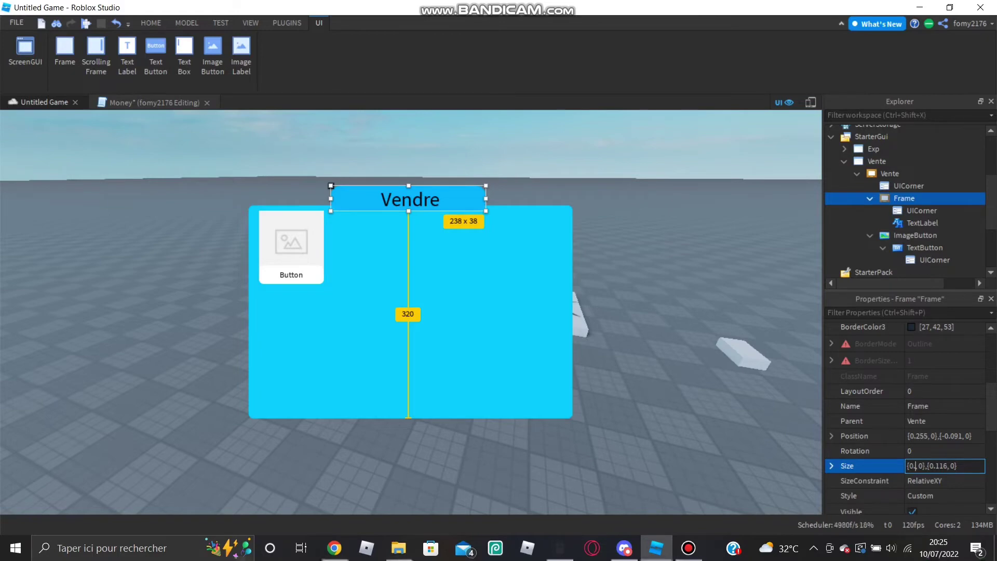
pyautogui.write('.')
pyautogui.press('Return')
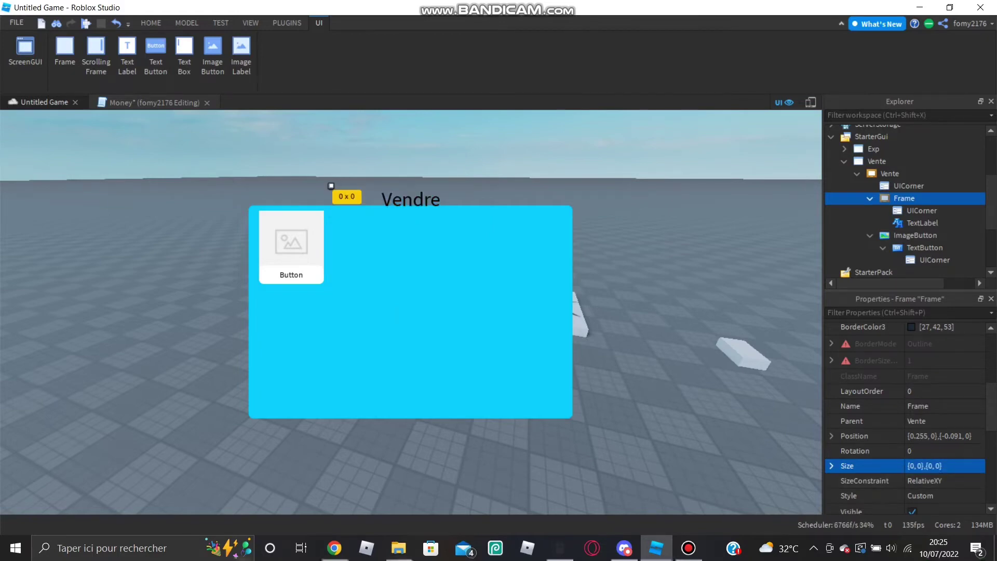
pyautogui.moveTo(331, 186); pyautogui.dragTo(331, 210)
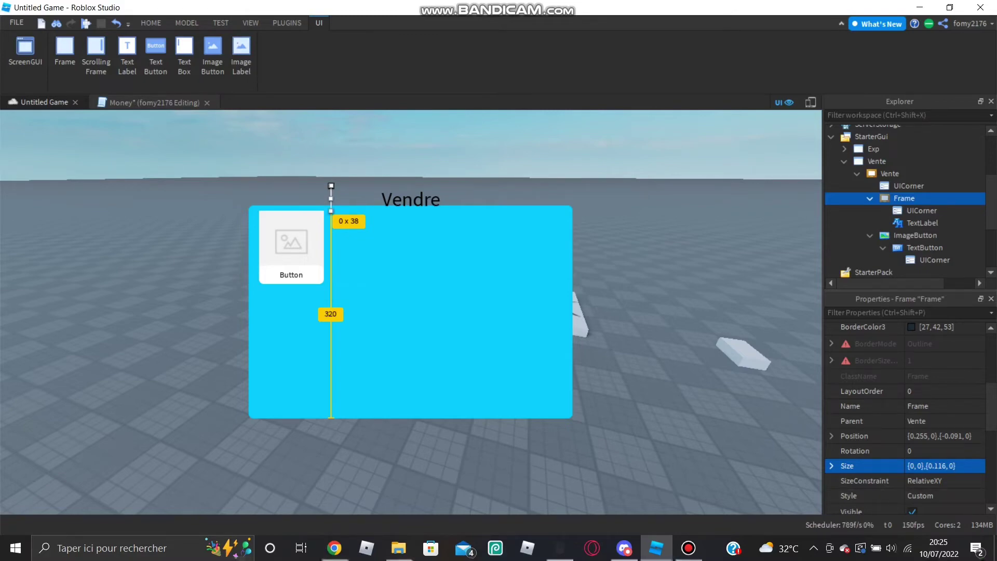
pyautogui.doubleClick(935, 466)
pyautogui.scroll(-1, 935, 466)
pyautogui.click(844, 449)
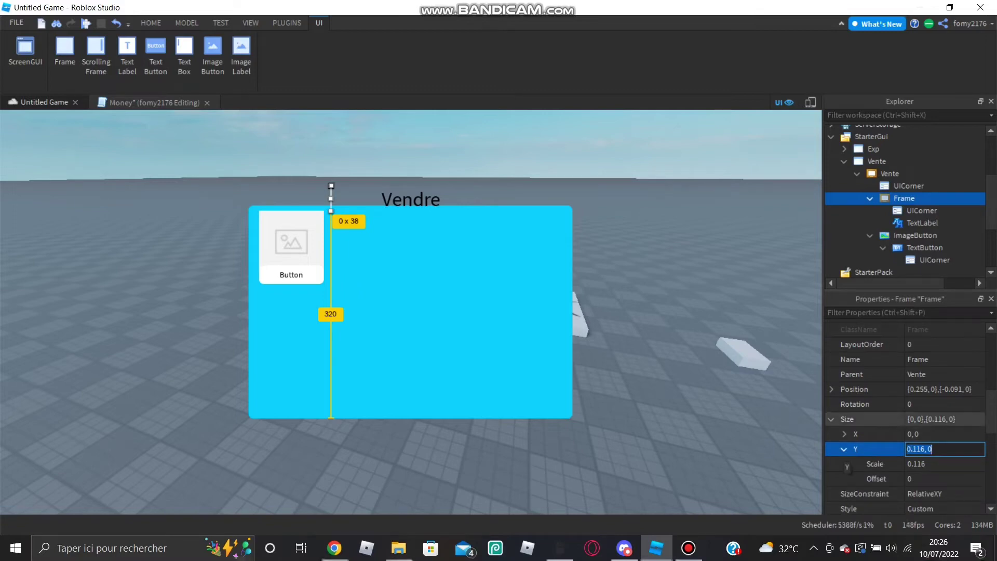
# Set the header TextLabel's width and height offsets to 0 and resize it by scale over the header, about 239 x 38 pixels
pyautogui.click(922, 223)
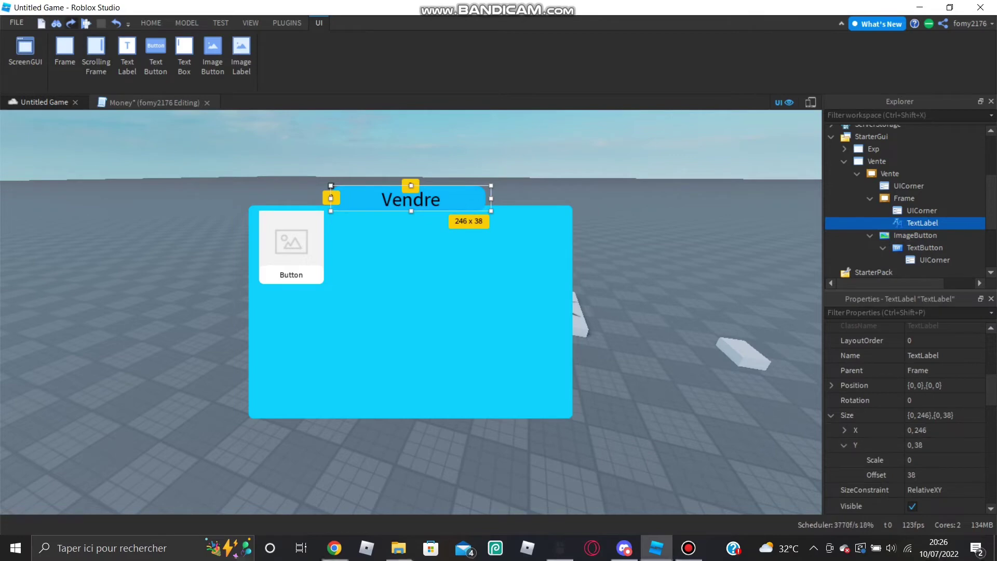
pyautogui.moveTo(411, 199); pyautogui.dragTo(410, 199)
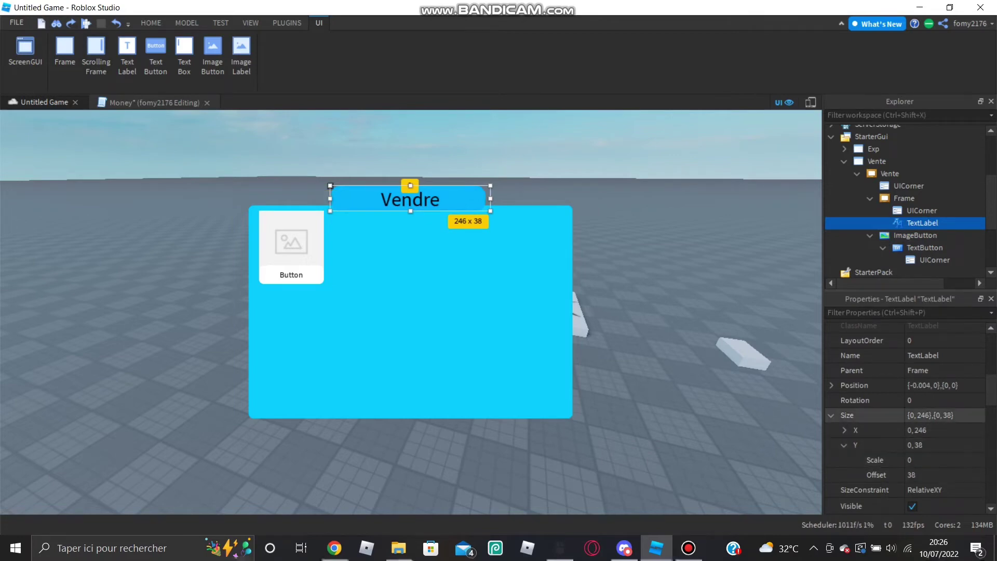
pyautogui.click(915, 475)
pyautogui.write('0')
pyautogui.press('Return')
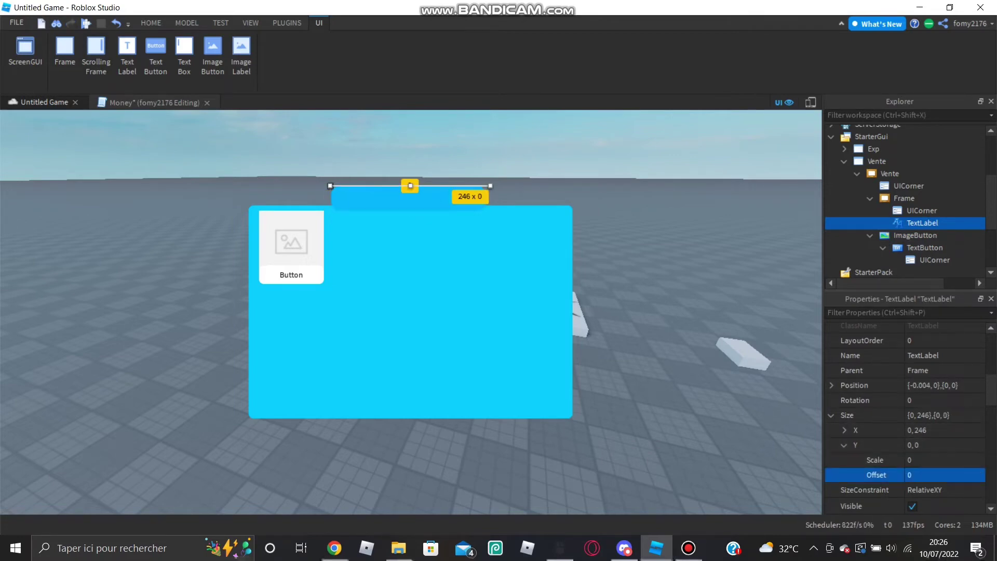
pyautogui.click(844, 430)
pyautogui.write('0')
pyautogui.press('Return')
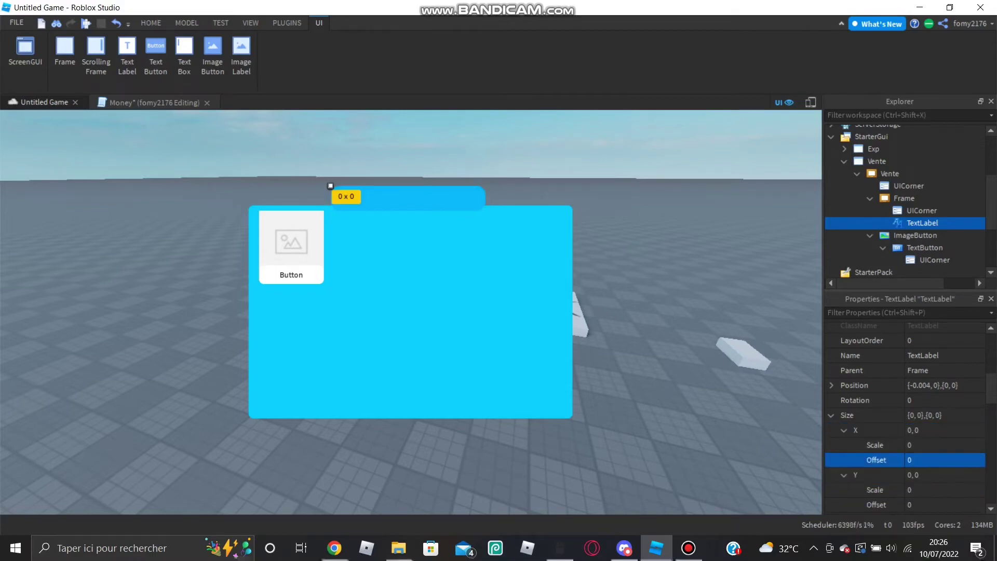
pyautogui.moveTo(330, 185); pyautogui.dragTo(486, 185)
pyautogui.moveTo(407, 185); pyautogui.dragTo(408, 211)
# Examine the scale and offset sizes of the header Frame and the Vente frame, collapsing their expanded entries
pyautogui.click(904, 198)
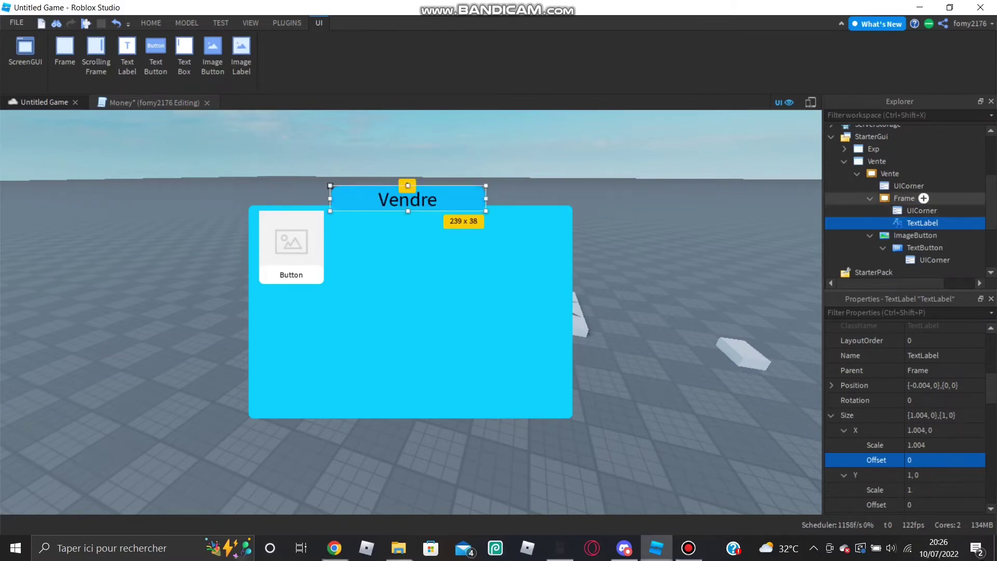
pyautogui.scroll(-1, 906, 416)
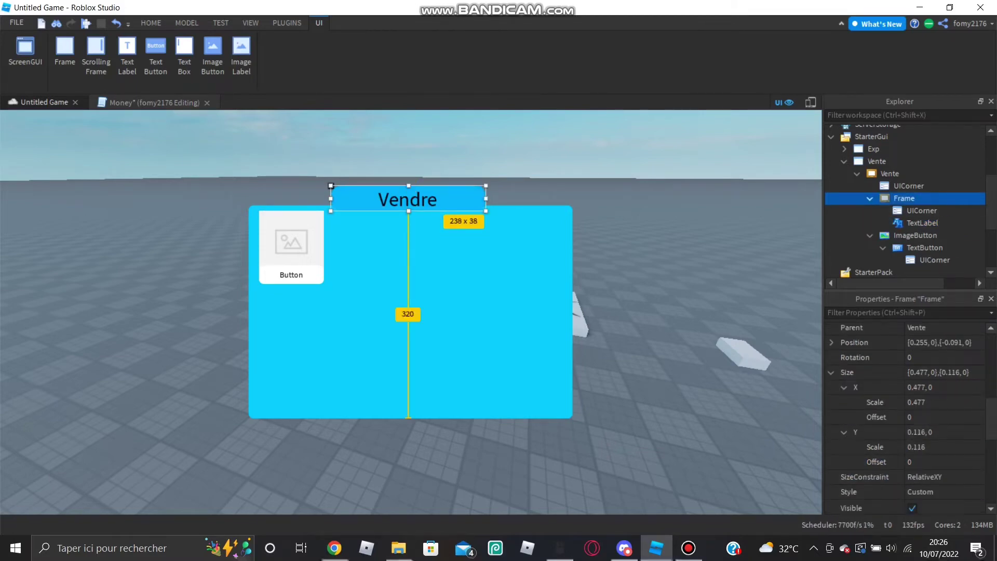
pyautogui.click(844, 388)
pyautogui.click(845, 387)
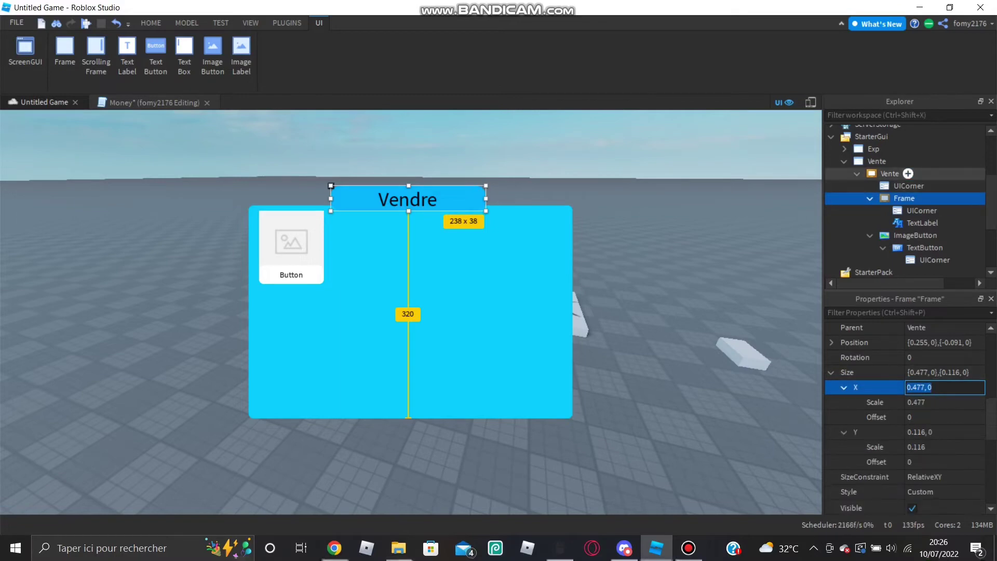
pyautogui.click(890, 173)
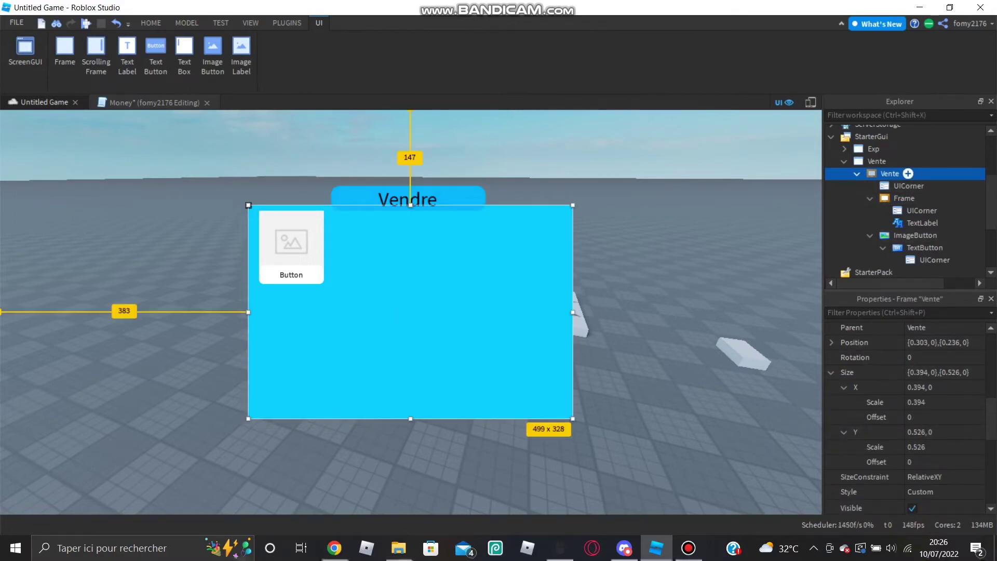
pyautogui.click(871, 198)
pyautogui.click(844, 387)
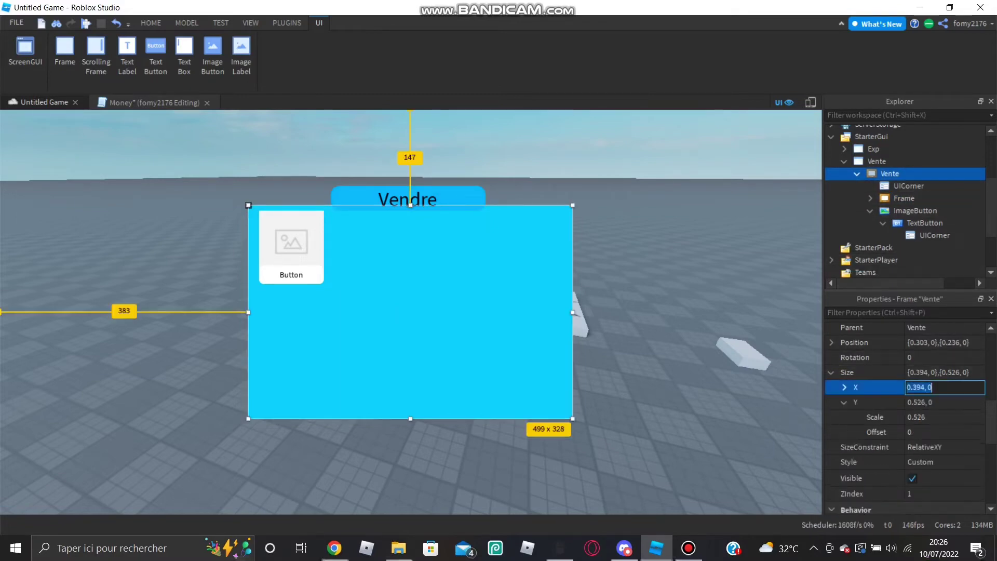
pyautogui.click(844, 402)
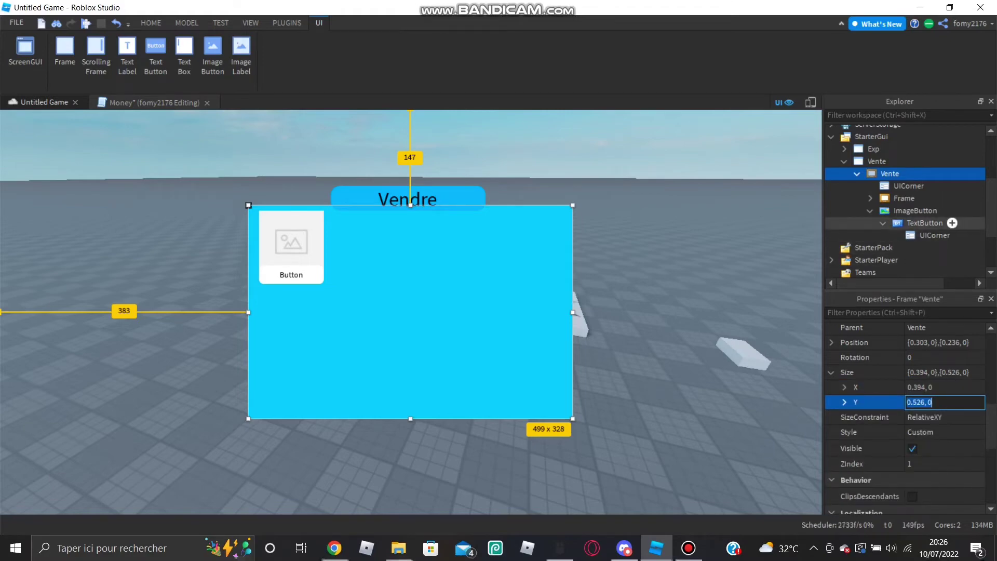
# Set the TextButton's text to "Vendre" and enable TextScaled
pyautogui.click(925, 223)
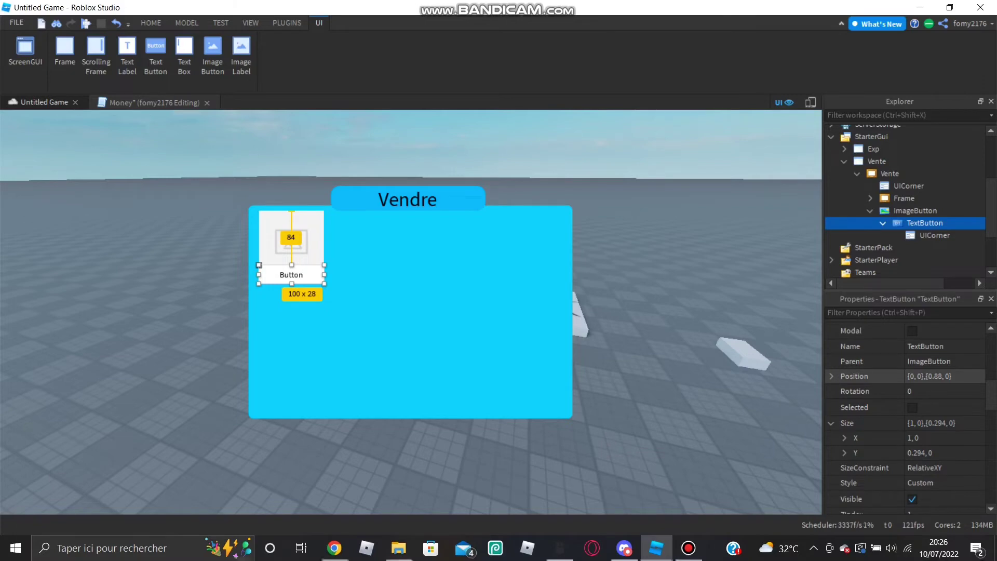
pyautogui.scroll(-4, 883, 395)
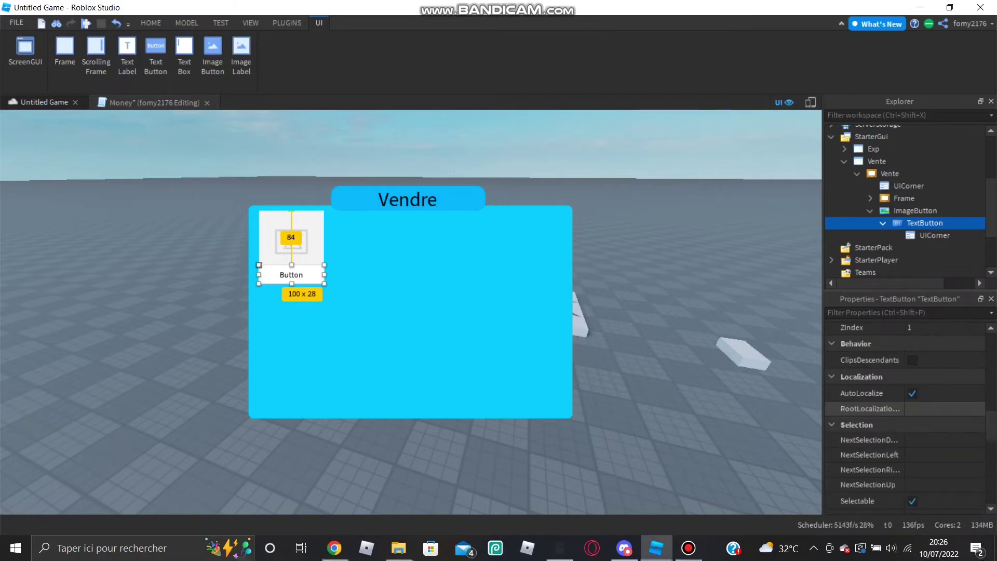
pyautogui.scroll(-4, 884, 416)
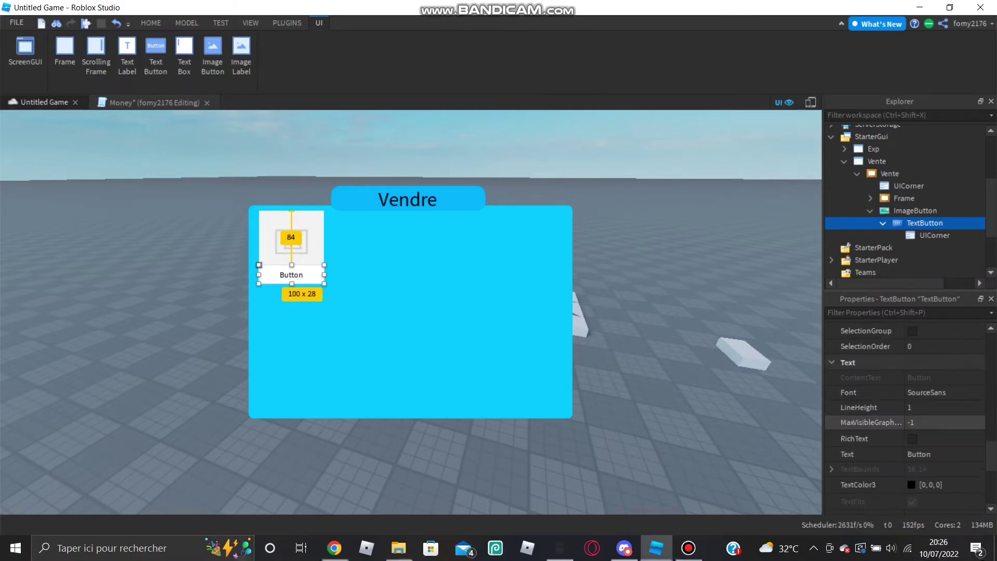
pyautogui.scroll(-1, 883, 422)
pyautogui.click(930, 407)
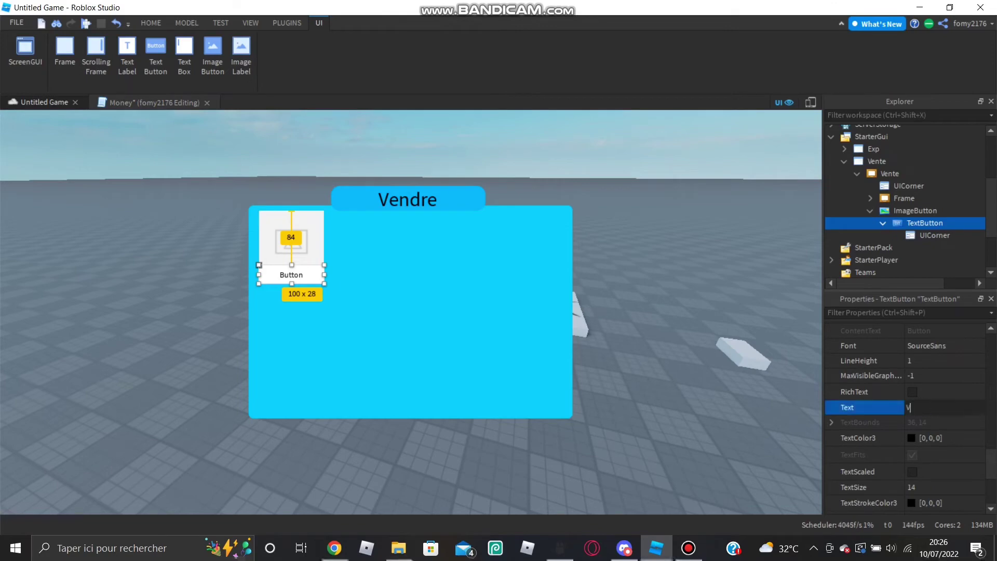
pyautogui.press('Return')
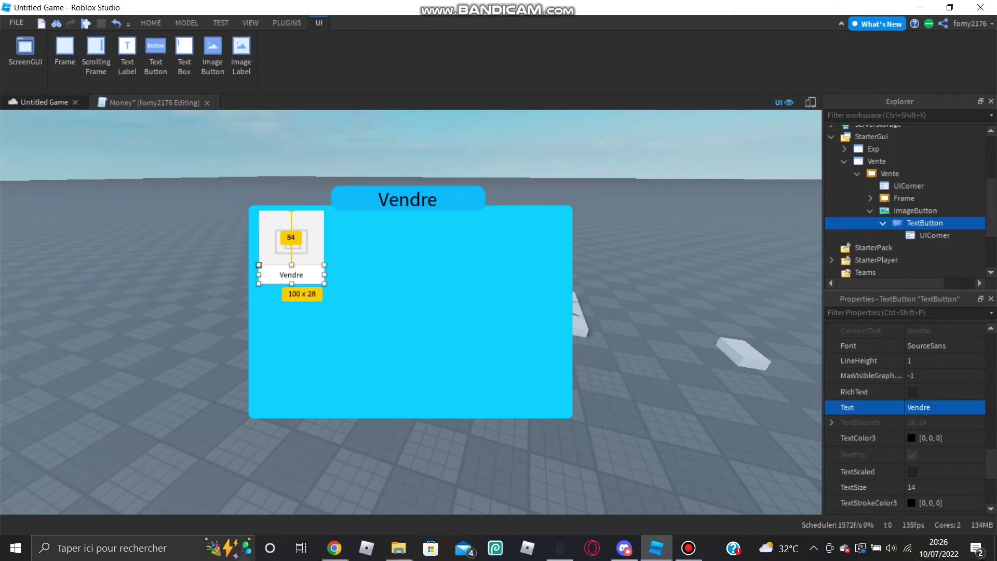
pyautogui.click(913, 472)
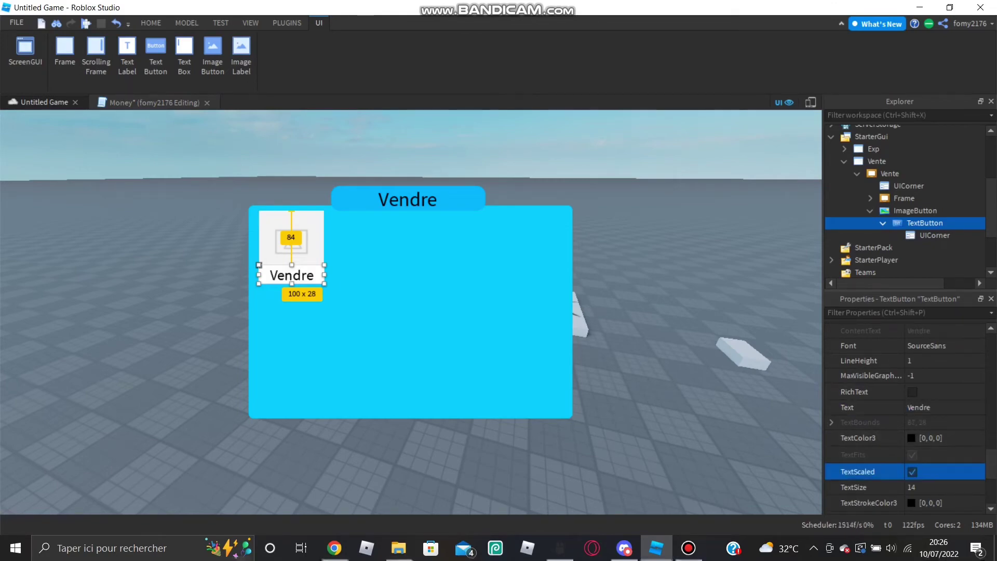
# Change the TextButton's background color to green [42, 230, 0]
pyautogui.scroll(10, 883, 405)
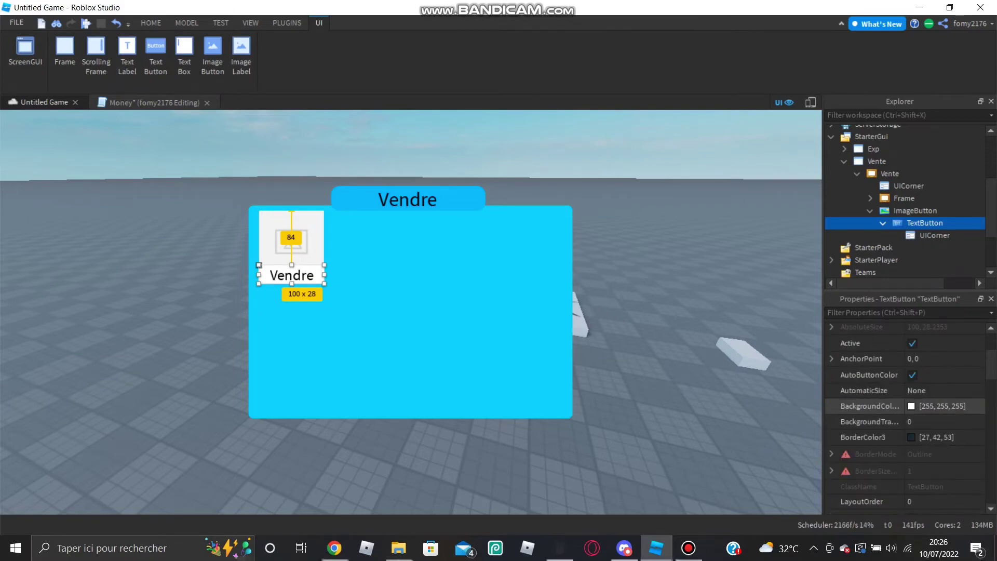
pyautogui.click(912, 406)
pyautogui.moveTo(587, 202); pyautogui.dragTo(600, 162)
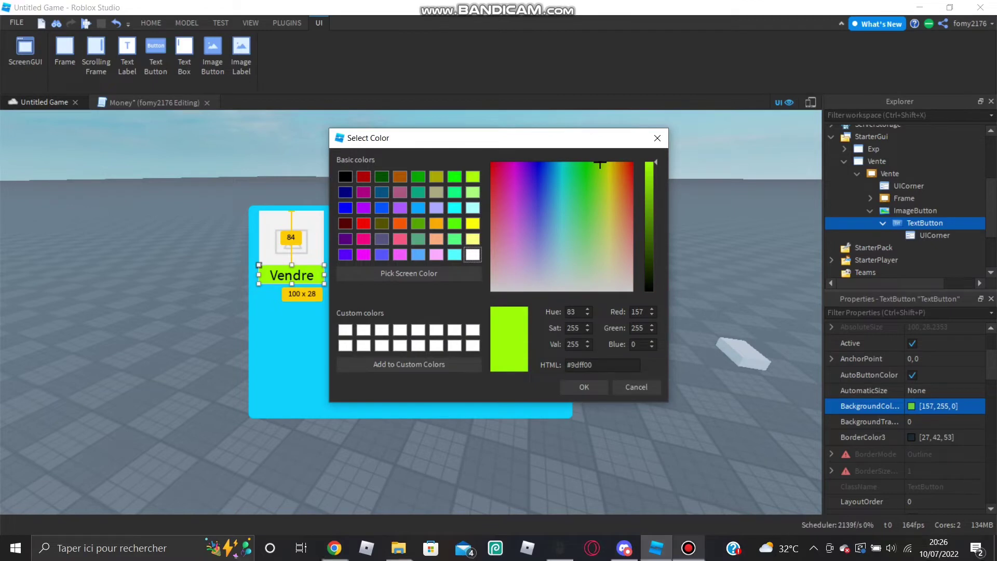
pyautogui.moveTo(689, 548)
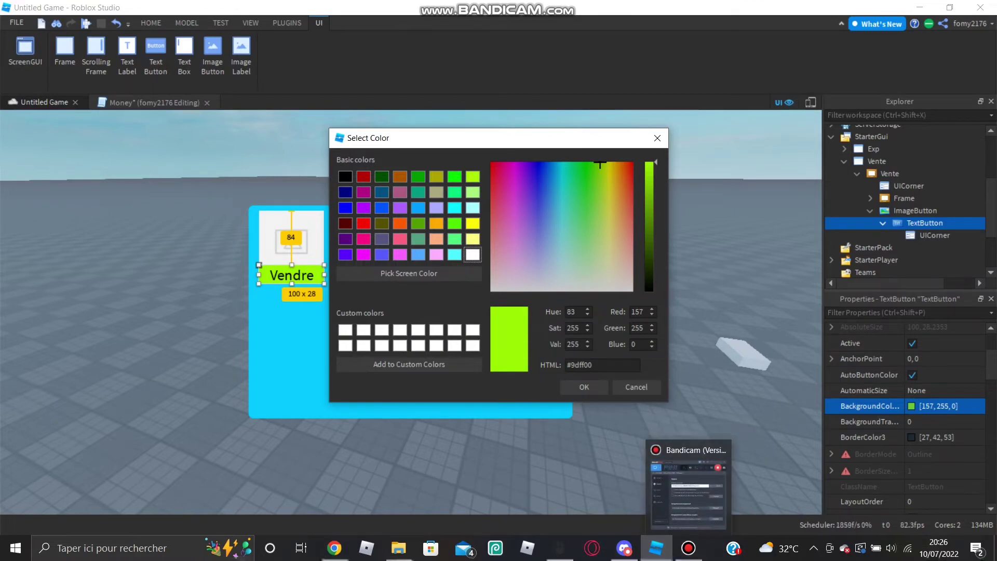
pyautogui.moveTo(592, 165); pyautogui.dragTo(591, 163)
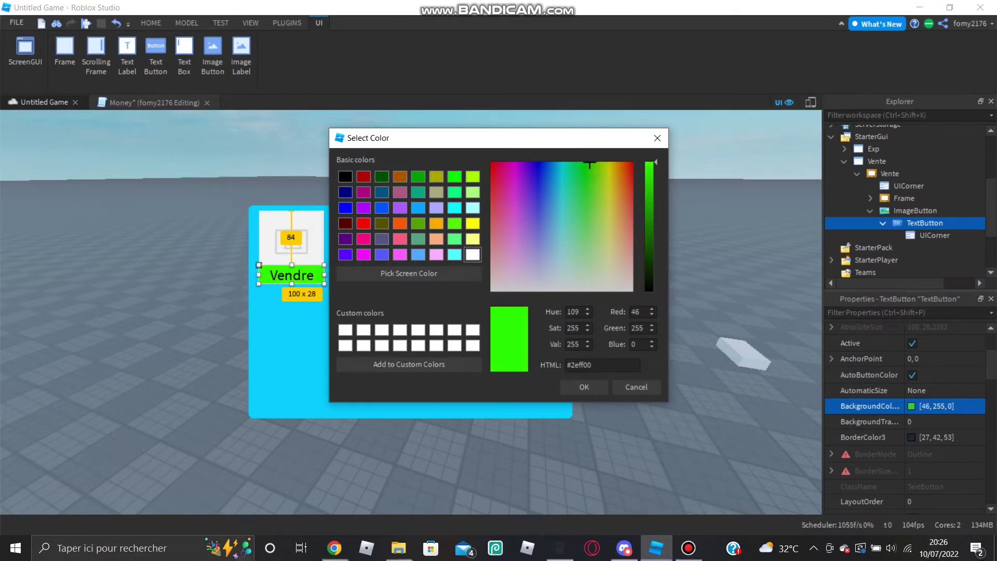
pyautogui.moveTo(655, 162); pyautogui.dragTo(655, 179)
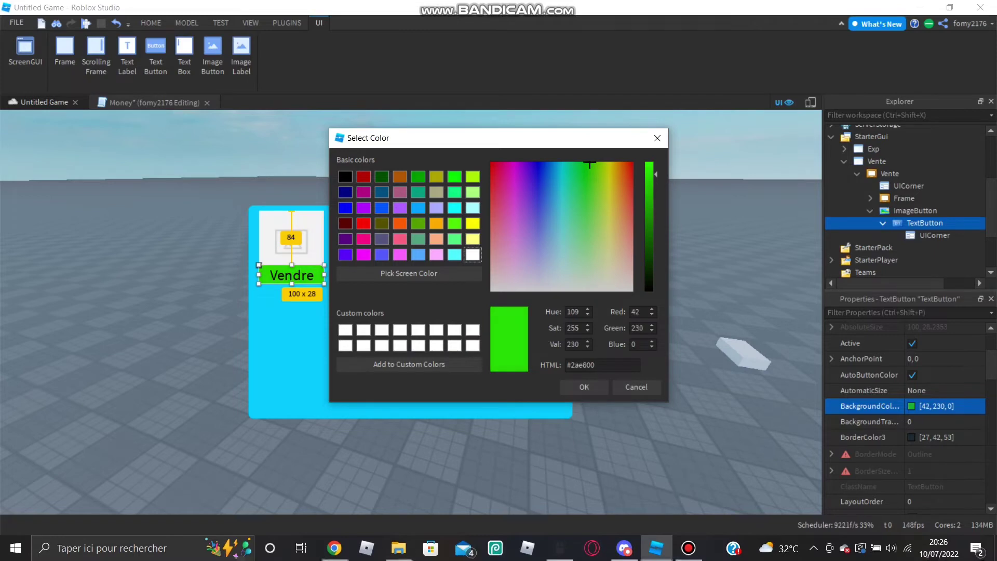
pyautogui.click(585, 387)
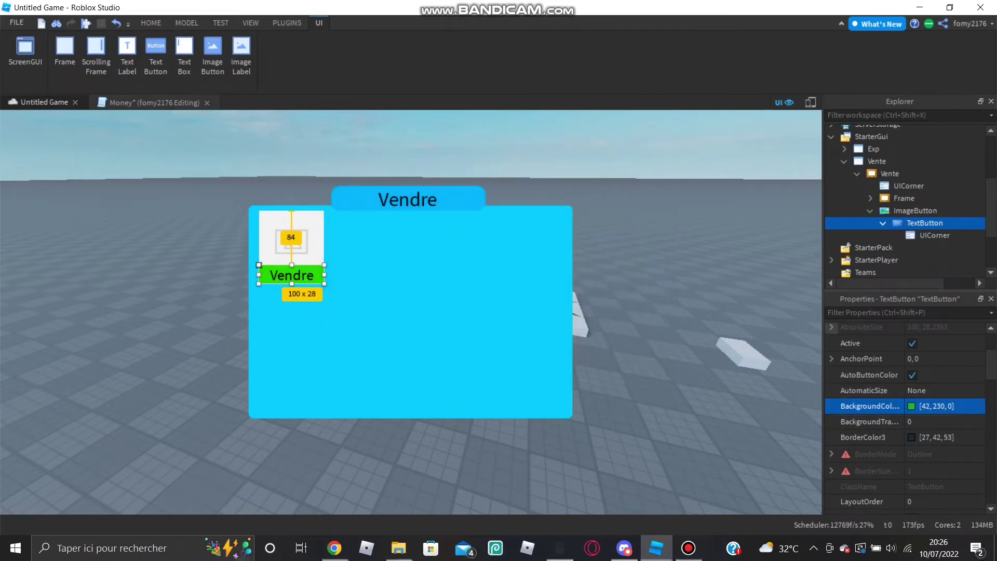
pyautogui.click(915, 211)
pyautogui.scroll(-3, 924, 405)
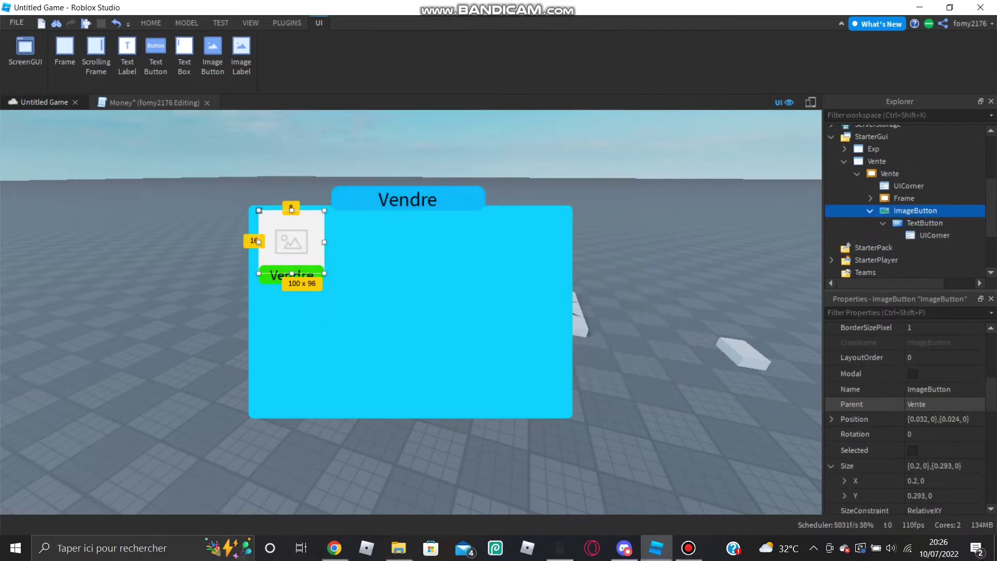
pyautogui.scroll(-5, 873, 411)
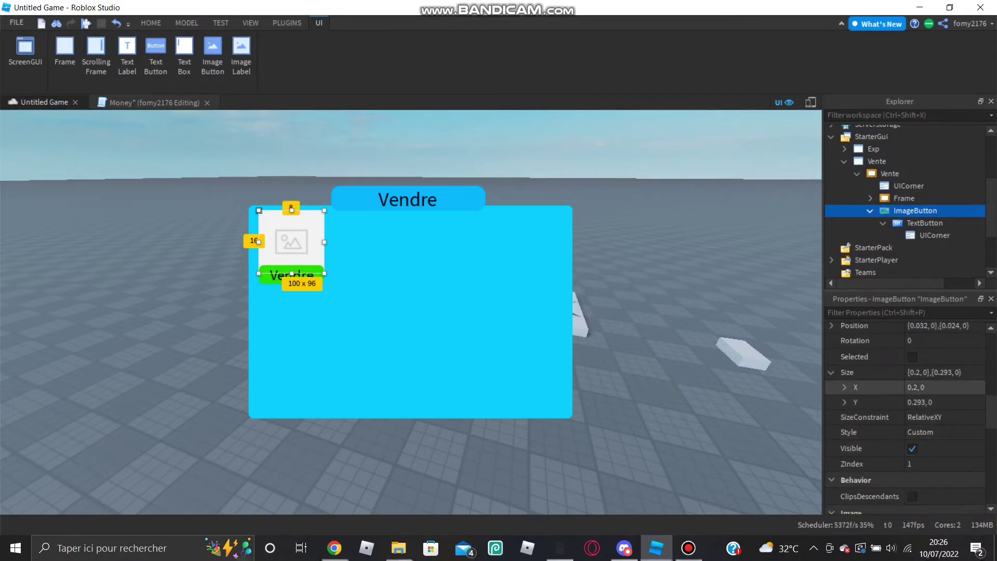
pyautogui.click(943, 450)
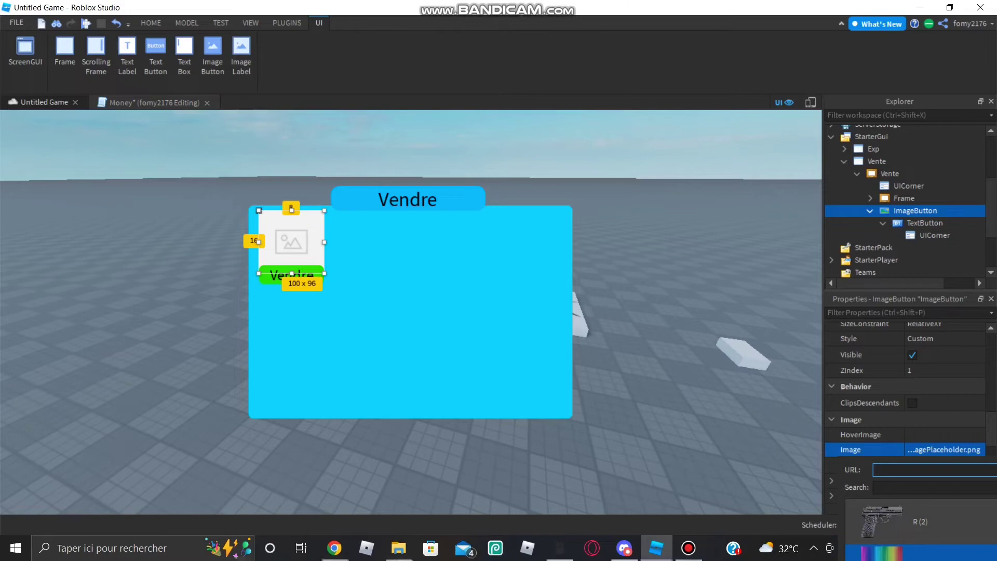
pyautogui.click(920, 521)
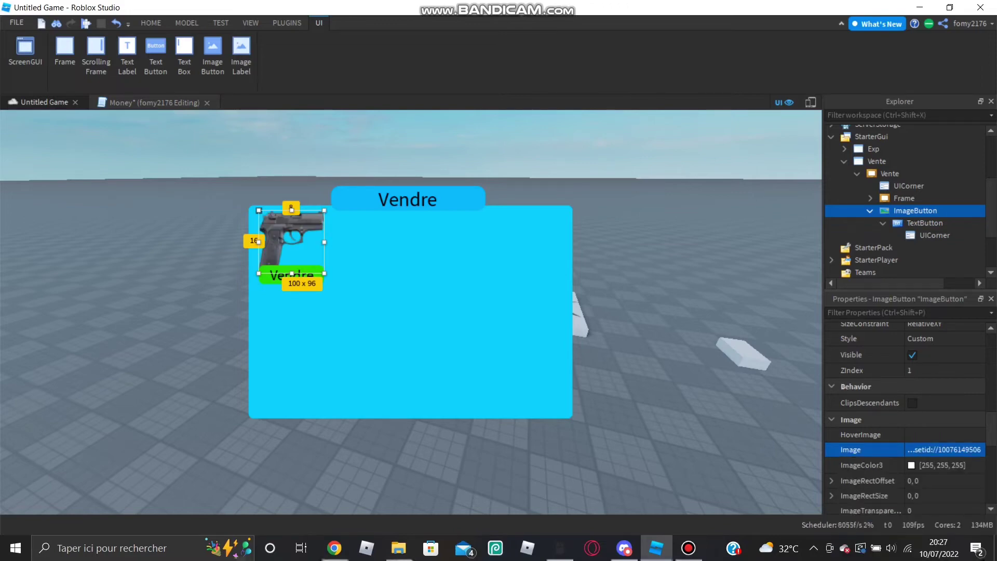
pyautogui.moveTo(292, 273); pyautogui.dragTo(292, 267)
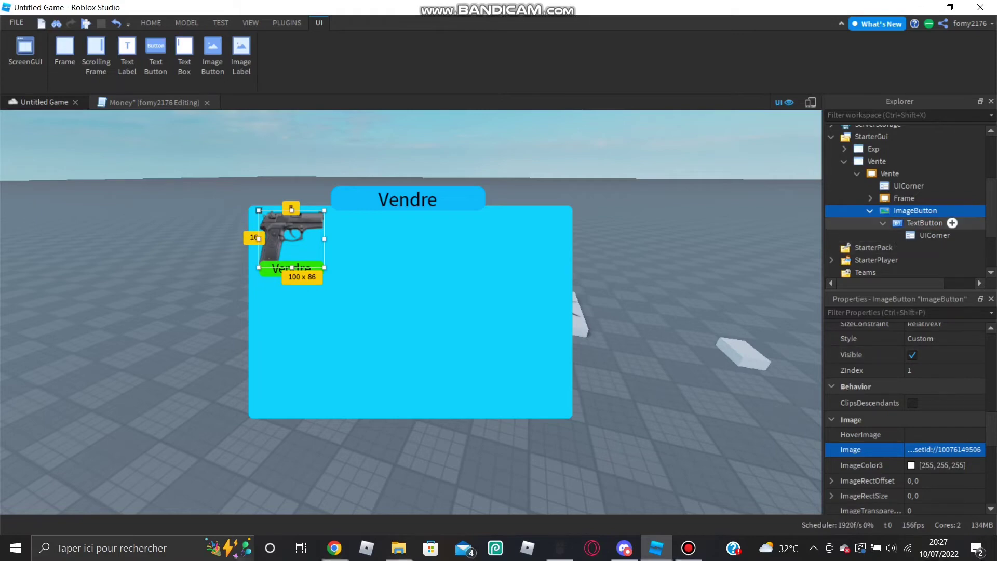
# Duplicate the pistol ImageButton and place the copy beside it, about 143 pixels from the blue frame's left edge
pyautogui.click(925, 224)
pyautogui.click(915, 210)
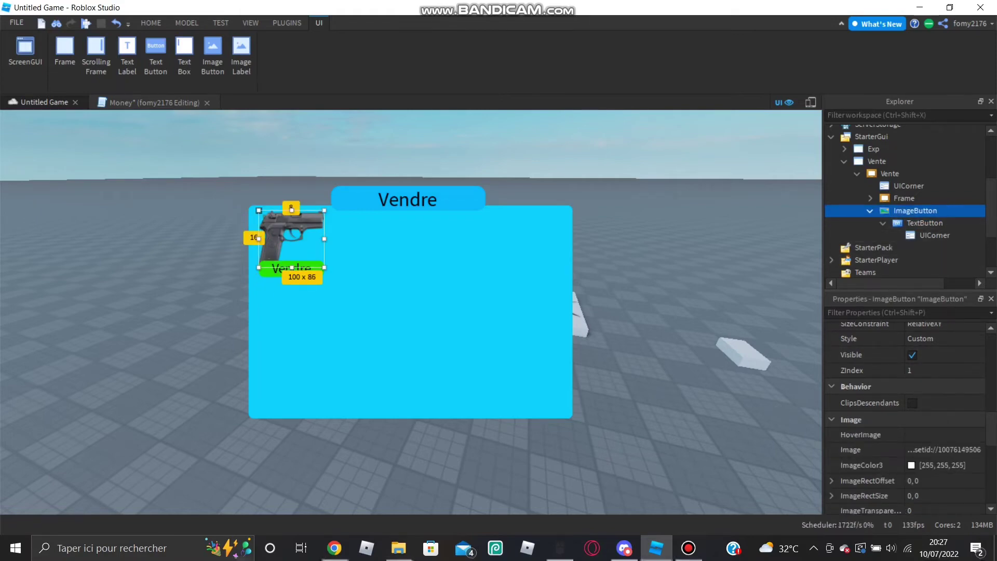
pyautogui.hotkey('ctrl', 'd')
pyautogui.moveTo(292, 239); pyautogui.dragTo(374, 239)
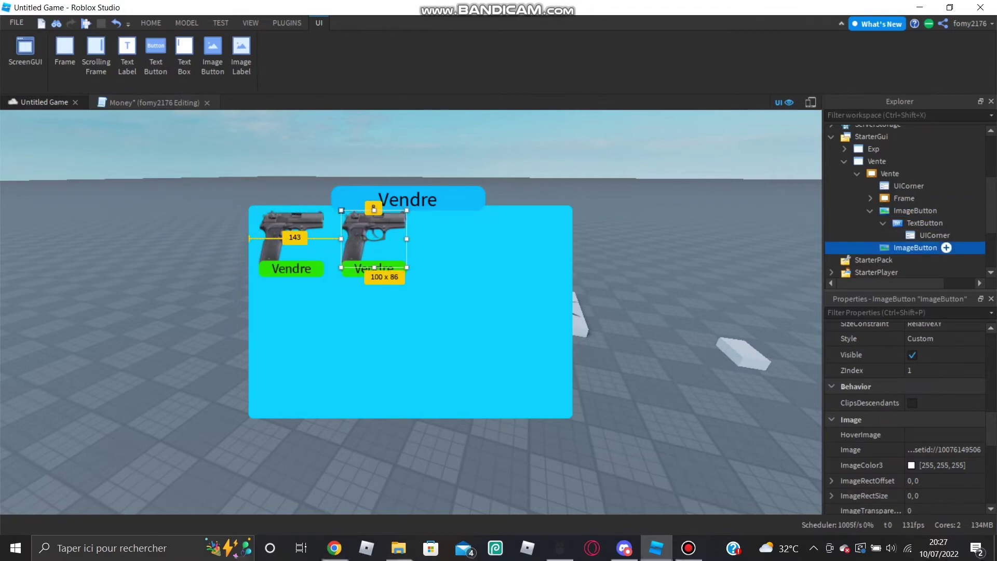
# Clear the image asset of the duplicated ImageButton so its Image property is empty
pyautogui.click(870, 247)
pyautogui.scroll(-1, 873, 238)
pyautogui.click(883, 225)
pyautogui.click(930, 225)
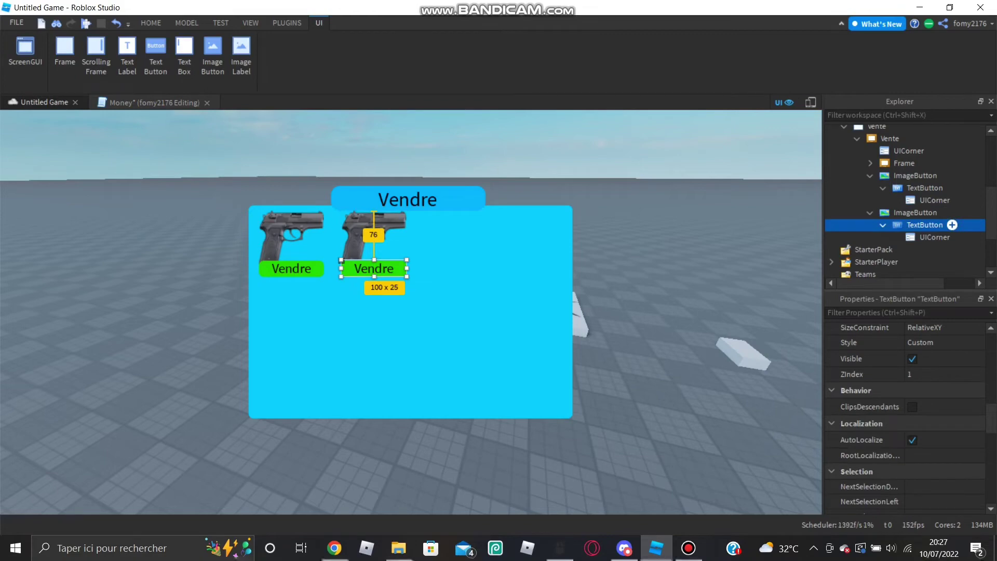
pyautogui.click(884, 225)
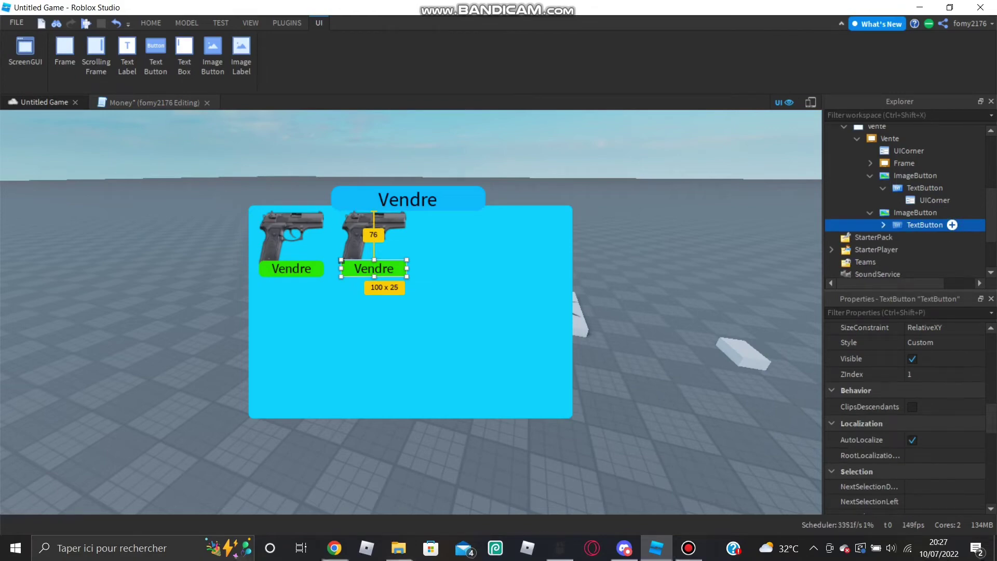
pyautogui.click(916, 213)
pyautogui.click(944, 450)
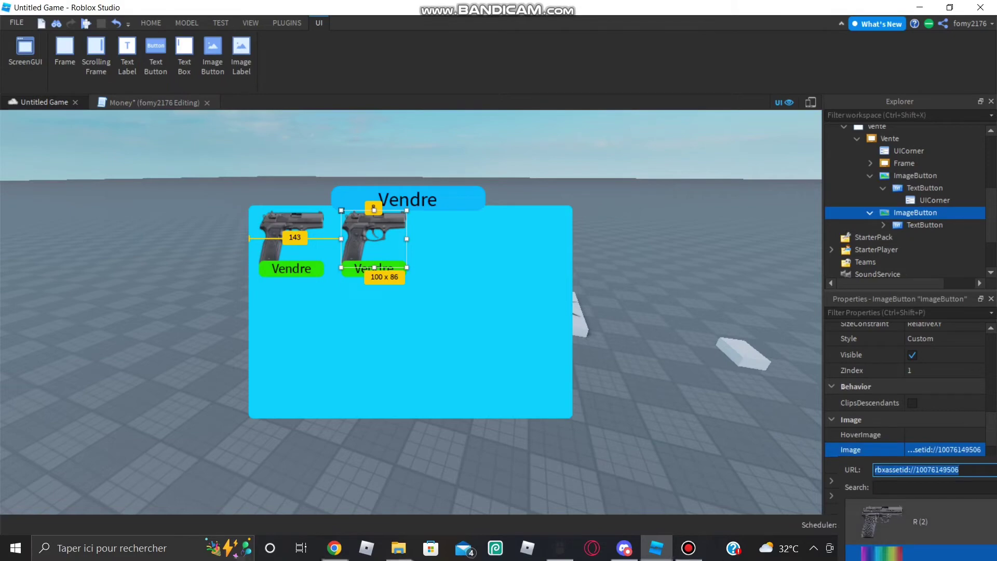
pyautogui.press('BackSpace')
pyautogui.press('Return')
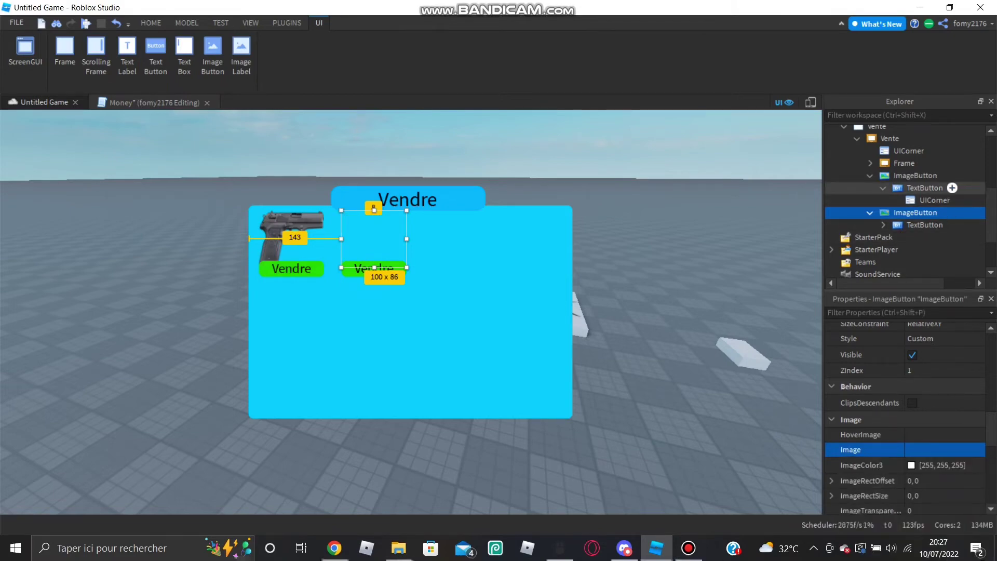
# Rename the pistol ImageButton as "Pistoler"
pyautogui.moveTo(947, 212)
pyautogui.click(916, 176)
pyautogui.rightClick(915, 175)
pyautogui.click(847, 80)
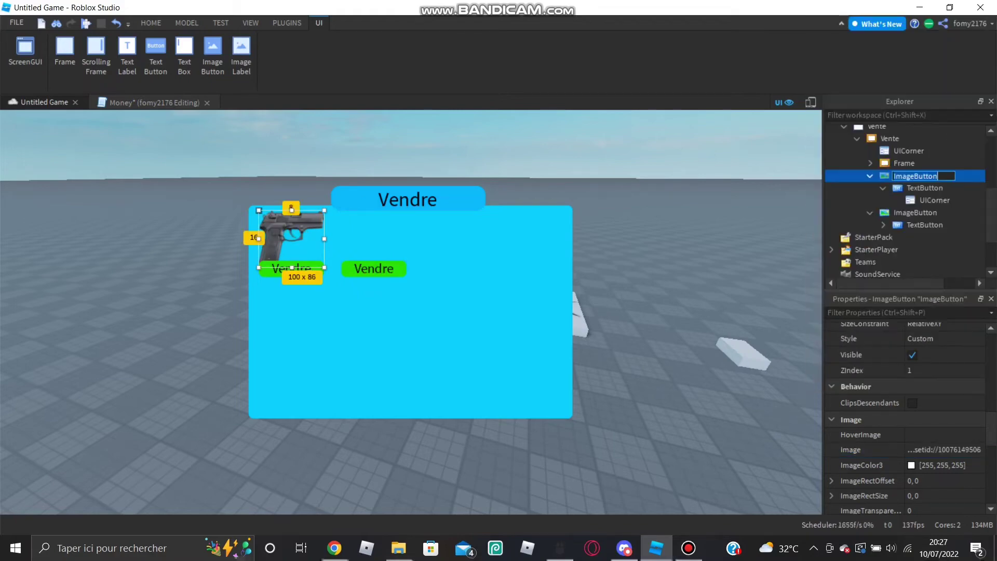
pyautogui.write('P')
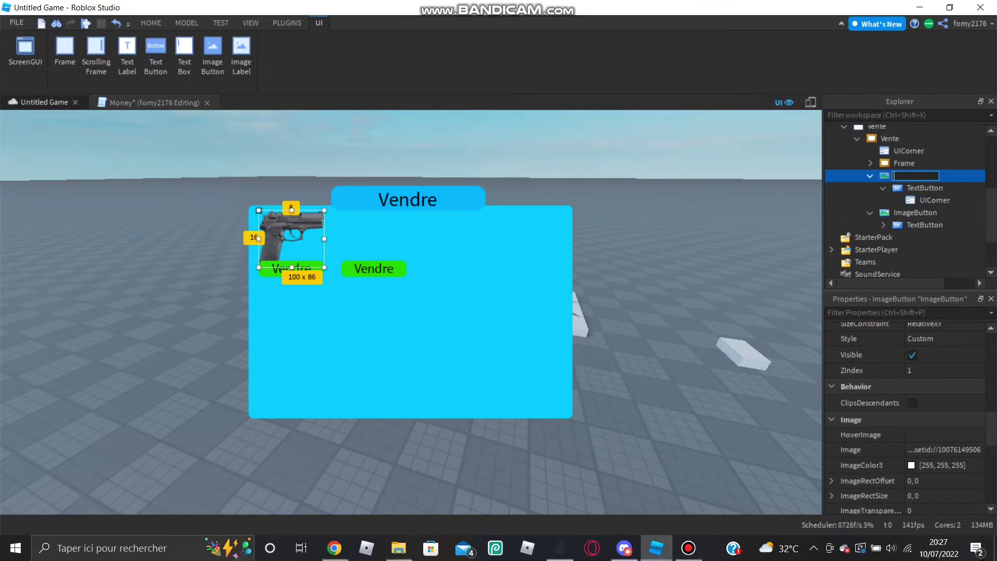
pyautogui.write('istolet')
pyautogui.press('Return')
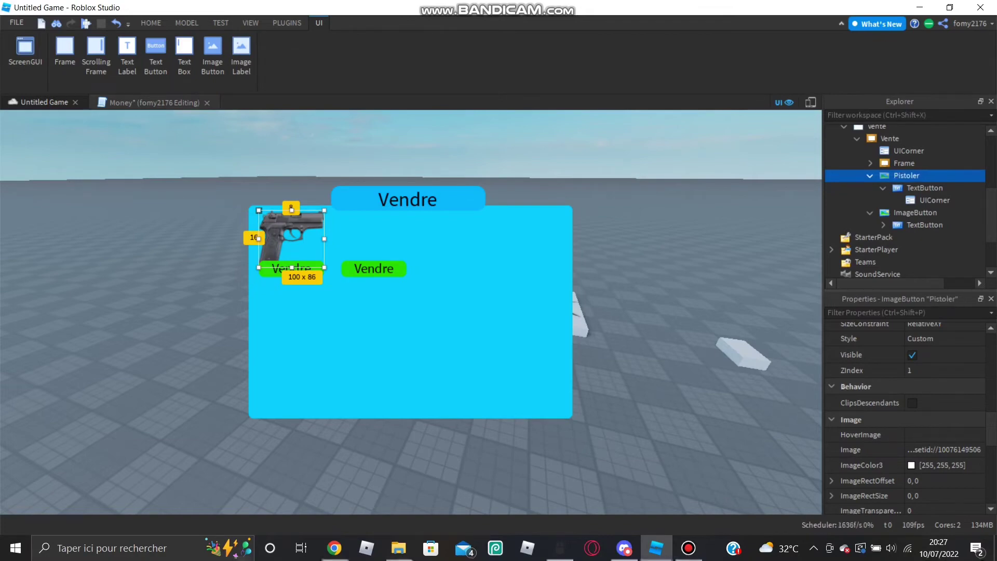
# Rename the second ImageButton as "Couteau"
pyautogui.click(916, 213)
pyautogui.rightClick(916, 212)
pyautogui.click(847, 79)
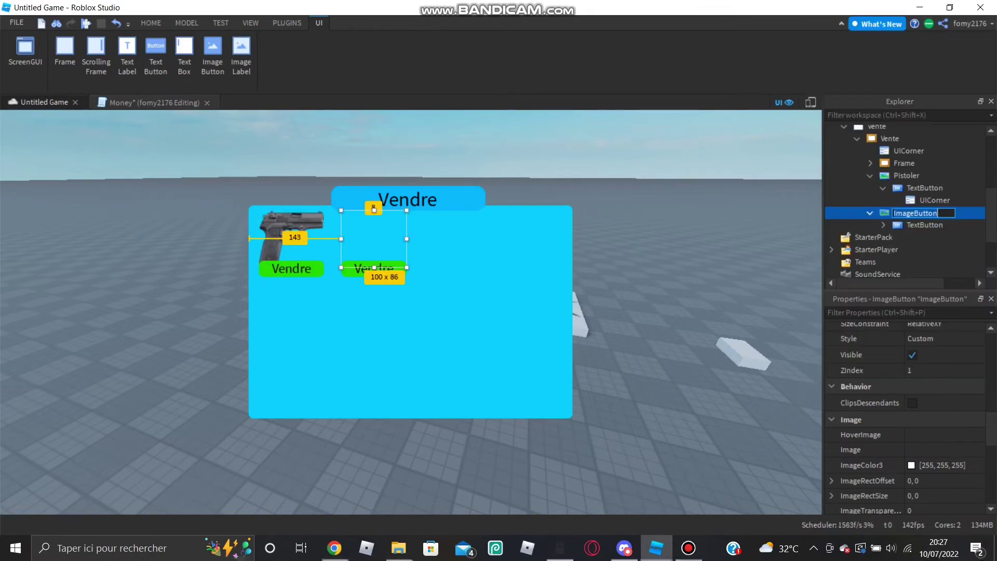
pyautogui.write('Couteau')
pyautogui.press('Return')
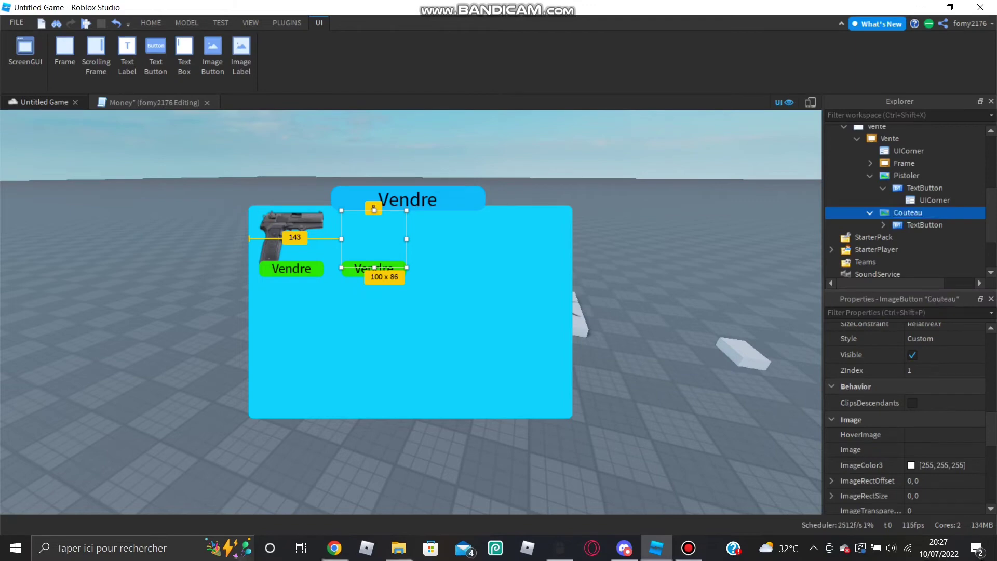
# Rename the TextButtons under Couteau and Pistoler as "Vendre"
pyautogui.click(927, 225)
pyautogui.rightClick(928, 225)
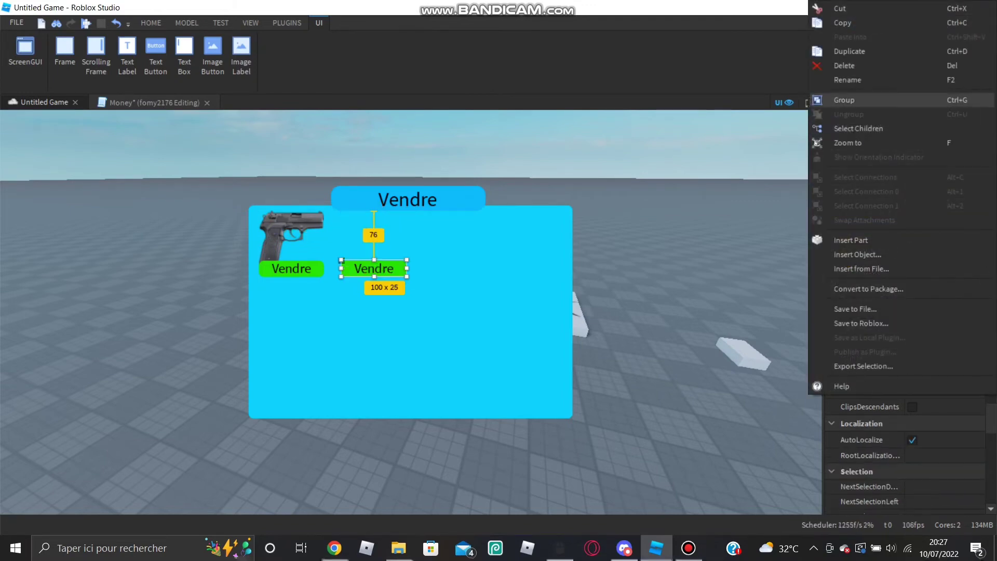
pyautogui.click(846, 98)
pyautogui.write('Vendre')
pyautogui.press('Return')
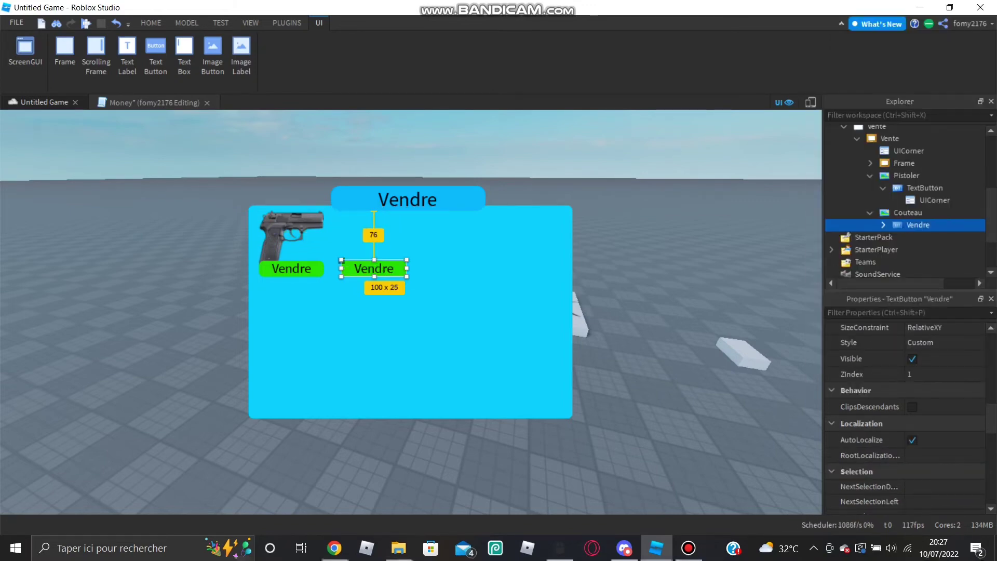
pyautogui.rightClick(927, 188)
pyautogui.click(847, 81)
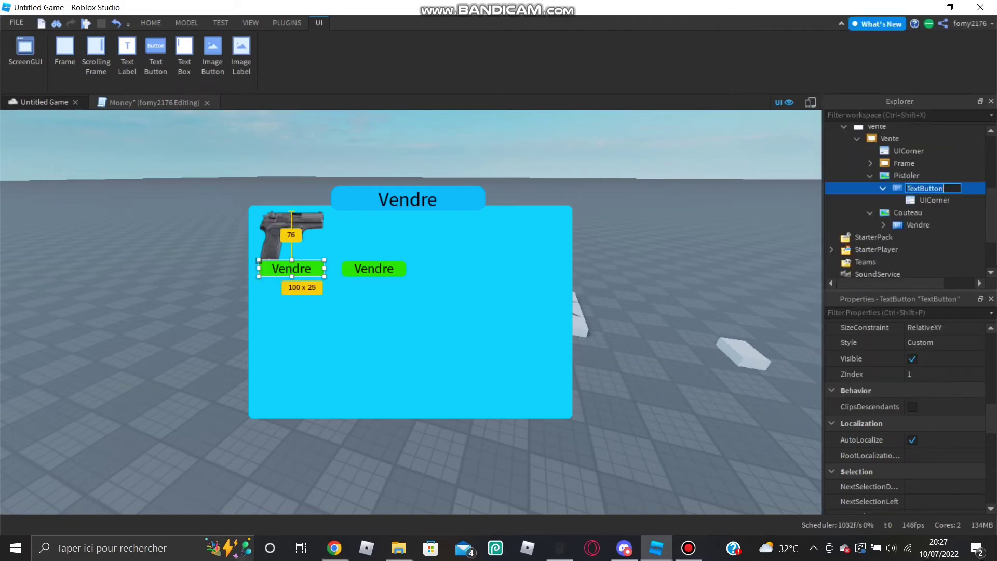
pyautogui.write('Vendre')
pyautogui.press('Return')
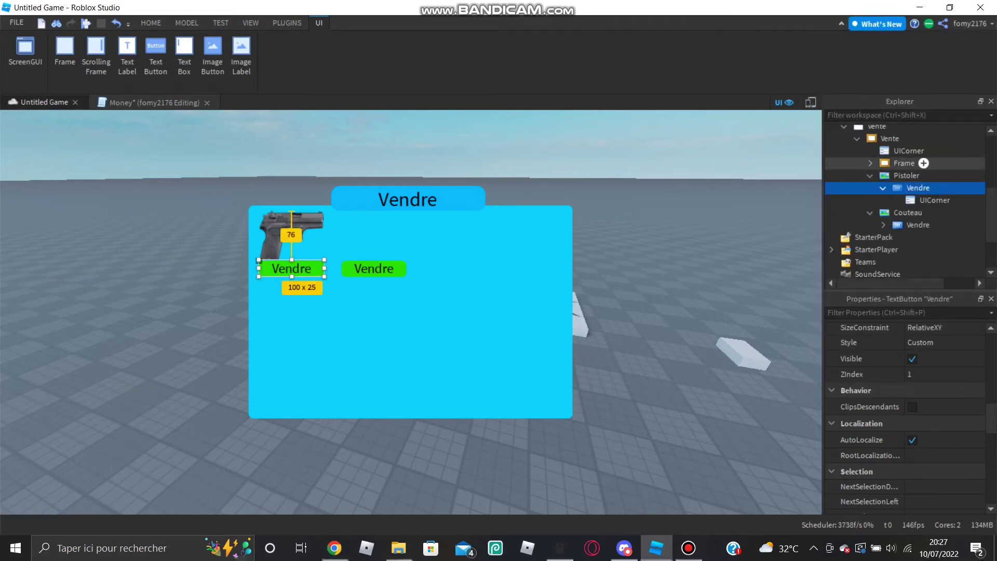
# Rename the header Frame and the TextLabel inside it as "Vendre"
pyautogui.click(924, 163)
pyautogui.rightClick(924, 163)
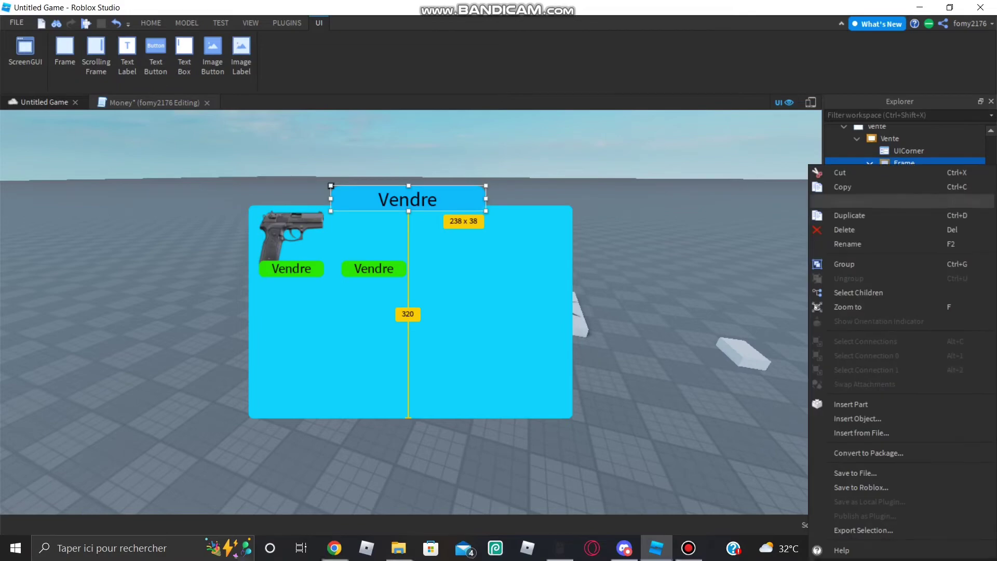
pyautogui.click(935, 243)
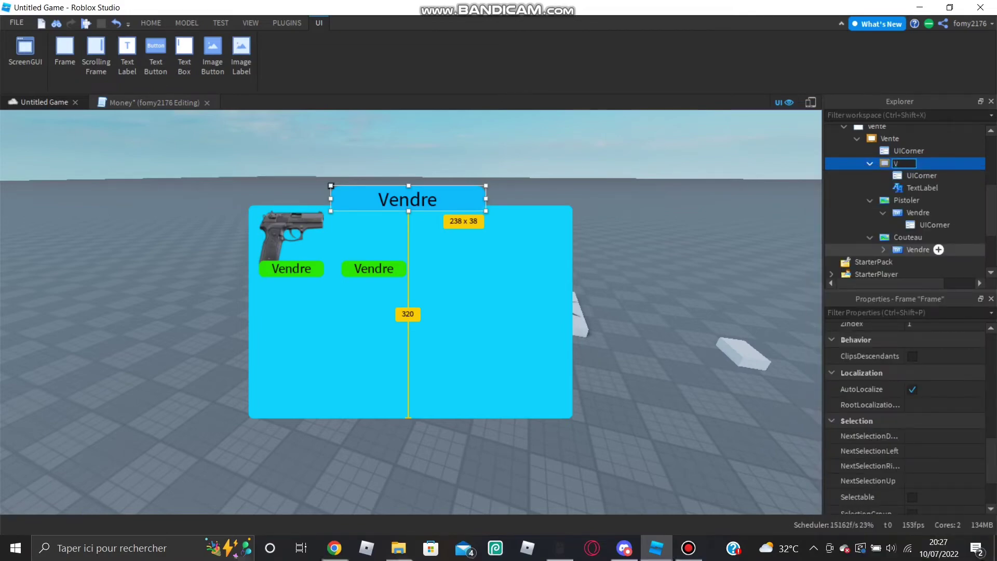
pyautogui.write('Vendre')
pyautogui.press('Return')
pyautogui.rightClick(923, 188)
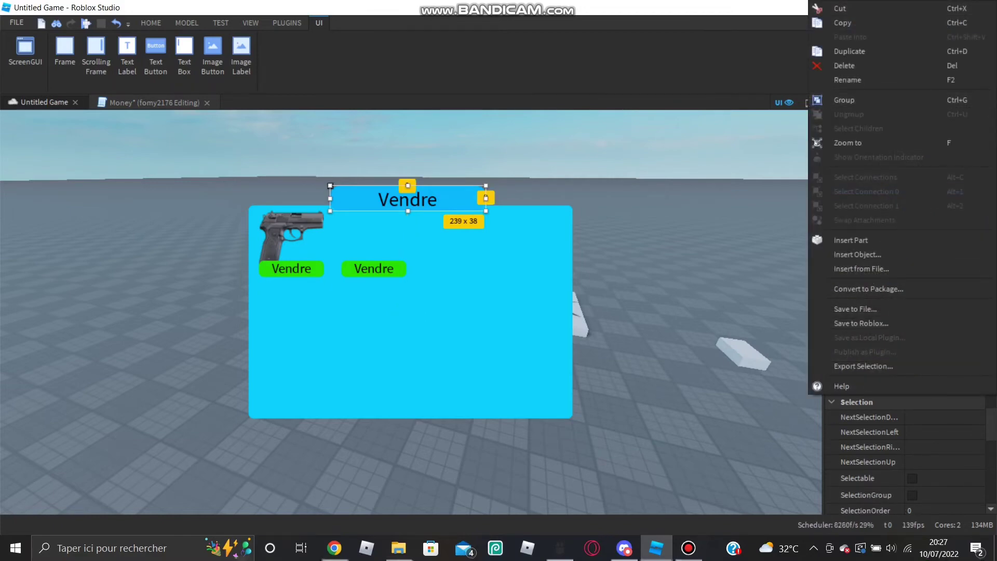
pyautogui.click(848, 79)
pyautogui.write('Vendre')
pyautogui.press('Return')
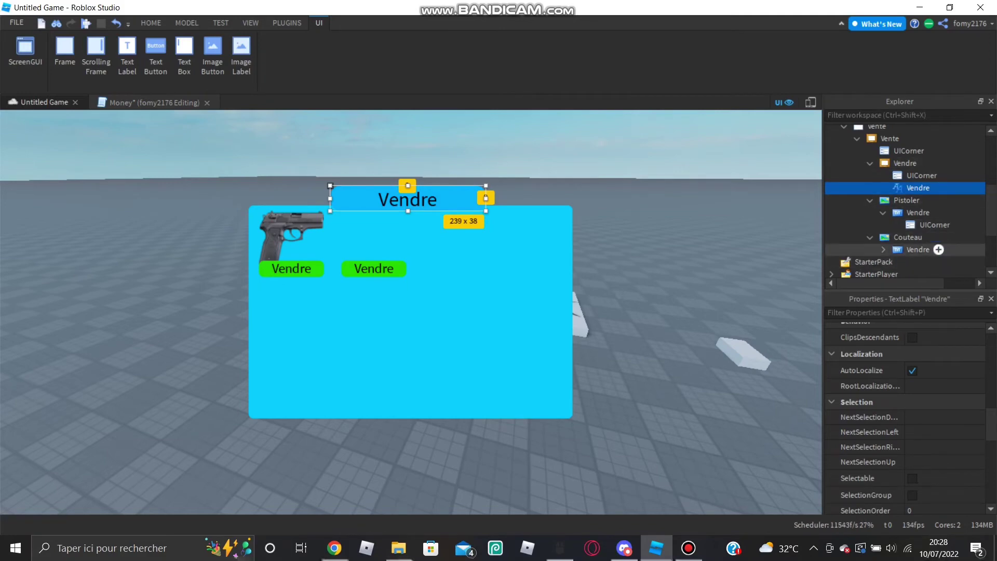
# Collapse the entries of the two Vendre buttons and turn off Visible for both of them
pyautogui.click(883, 249)
pyautogui.click(883, 212)
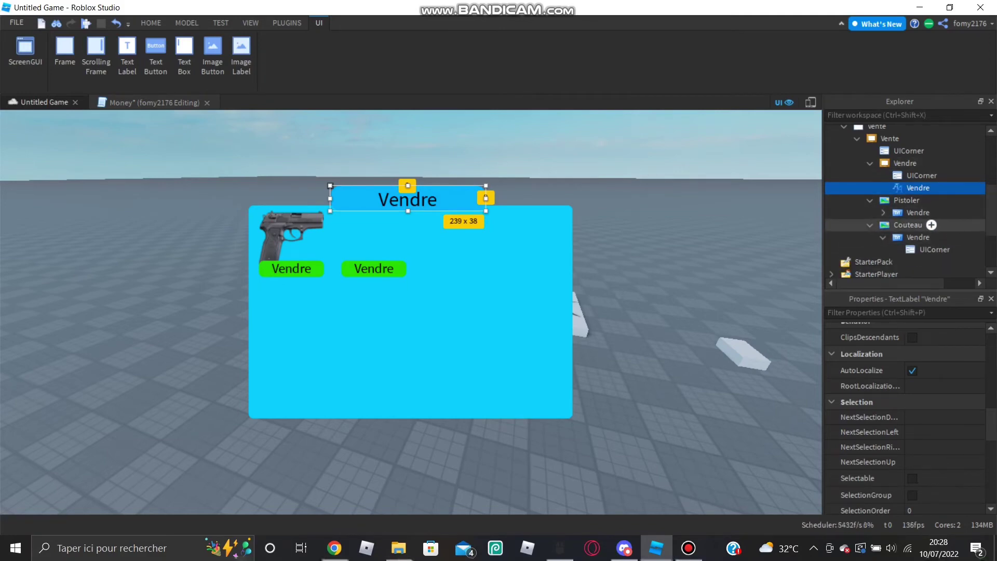
pyautogui.click(883, 238)
pyautogui.click(931, 225)
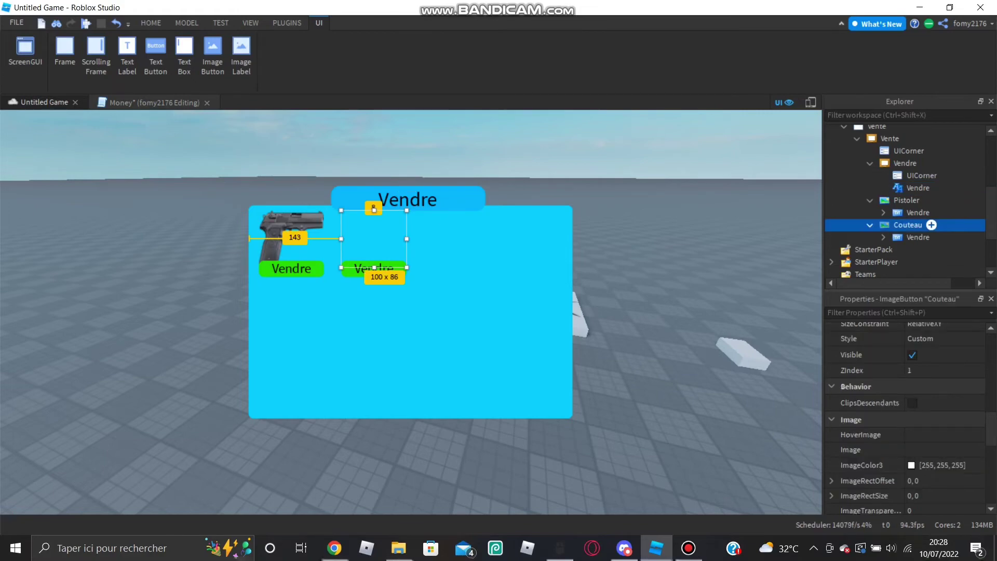
pyautogui.click(930, 237)
pyautogui.scroll(-2, 904, 501)
pyautogui.scroll(3, 904, 421)
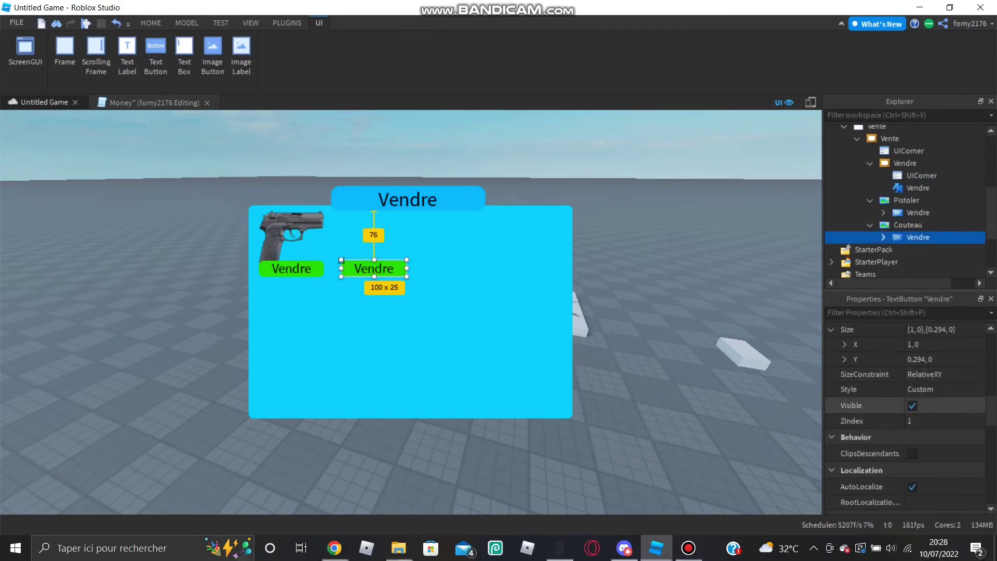
pyautogui.click(913, 406)
pyautogui.click(918, 213)
pyautogui.click(913, 406)
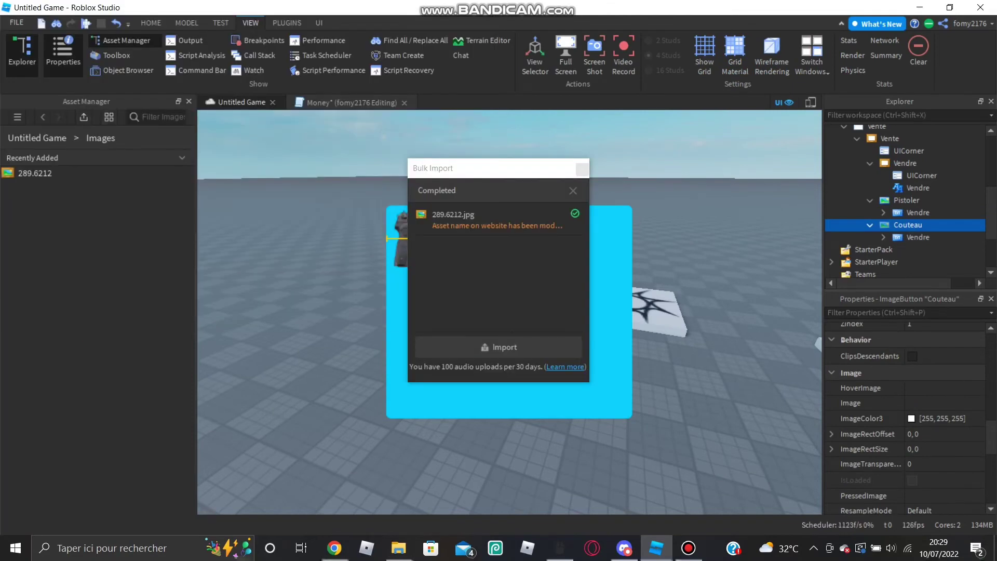
# Close the completed bulk import and assign the imported knife picture as the Couteau button's image
pyautogui.click(582, 169)
pyautogui.click(945, 403)
pyautogui.click(929, 519)
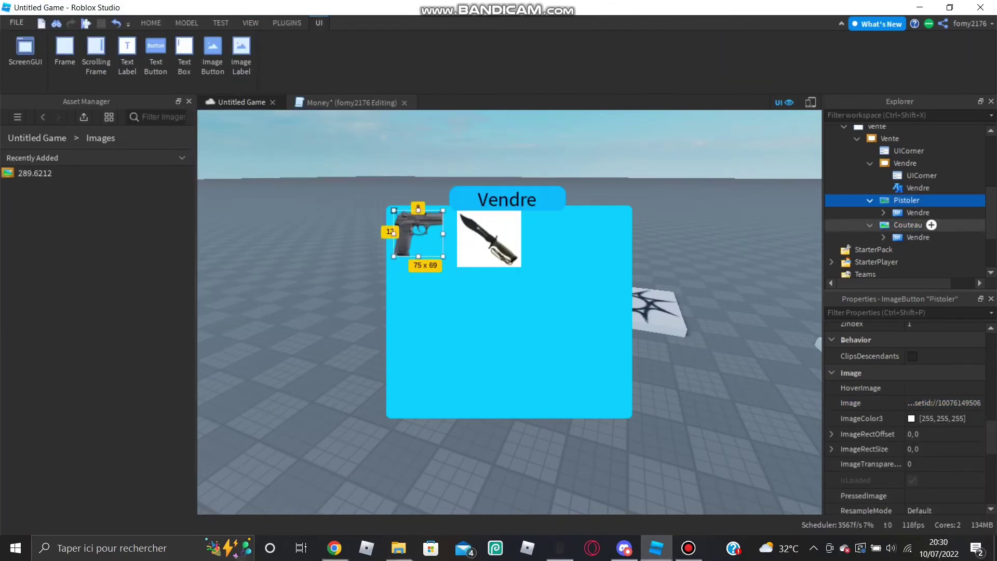
# Turn on Visible for the Vendre buttons under Couteau and Pistoler
pyautogui.click(918, 237)
pyautogui.click(919, 213)
pyautogui.scroll(-8, 909, 416)
pyautogui.click(918, 238)
pyautogui.scroll(10, 909, 416)
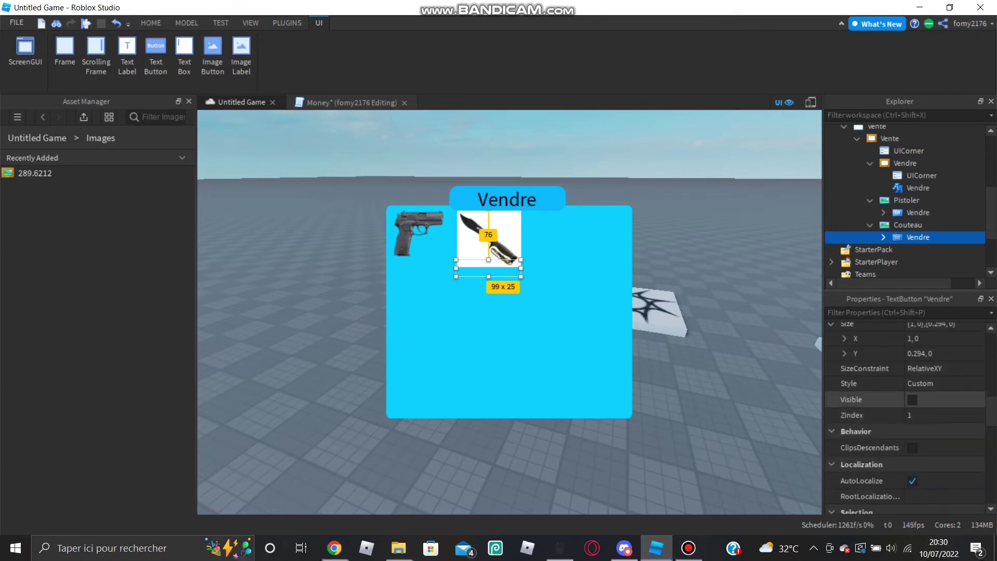
pyautogui.click(913, 400)
pyautogui.click(919, 213)
pyautogui.click(913, 400)
# Adjust the placement of the Vendre buttons beneath the pistol and knife images and turn off Visible for both
pyautogui.moveTo(419, 268); pyautogui.dragTo(485, 269)
pyautogui.moveTo(514, 268); pyautogui.dragTo(417, 270)
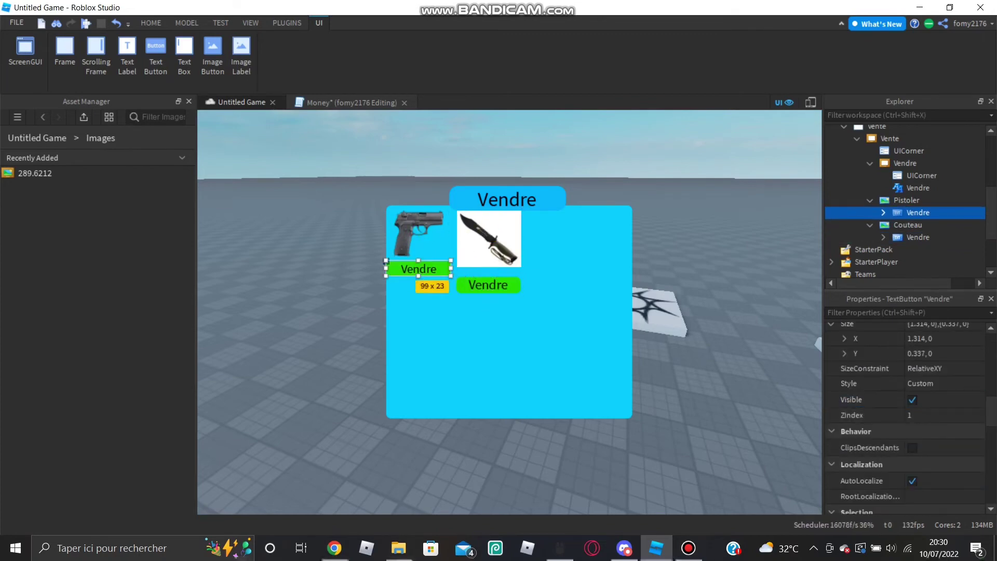
pyautogui.click(418, 269)
pyautogui.moveTo(488, 285); pyautogui.dragTo(447, 269)
pyautogui.keyDown('ctrl'); pyautogui.click(919, 238); pyautogui.keyUp('ctrl')
pyautogui.click(913, 400)
# Add a Script to the Pistoler image button and remove its default code
pyautogui.click(907, 201)
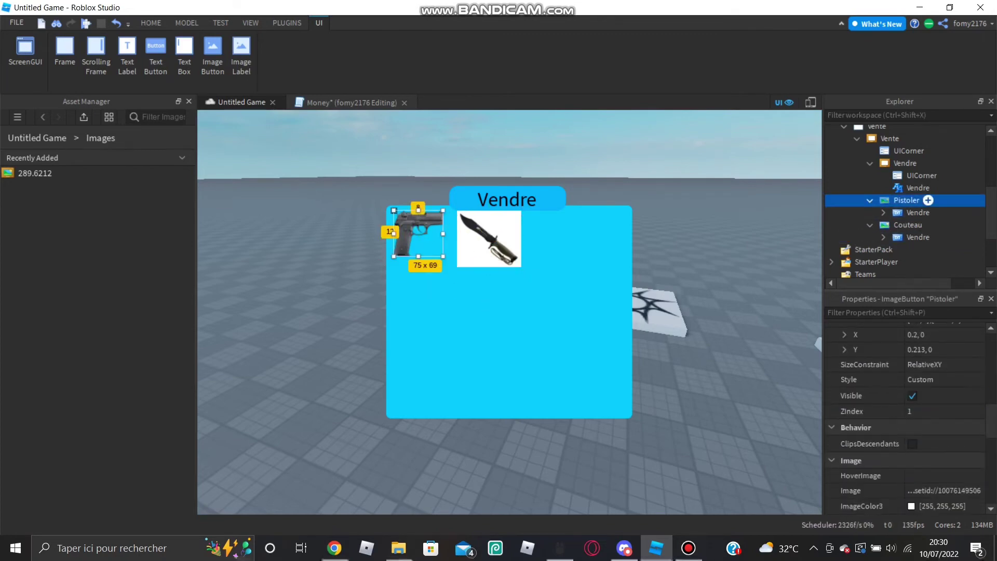
pyautogui.click(928, 201)
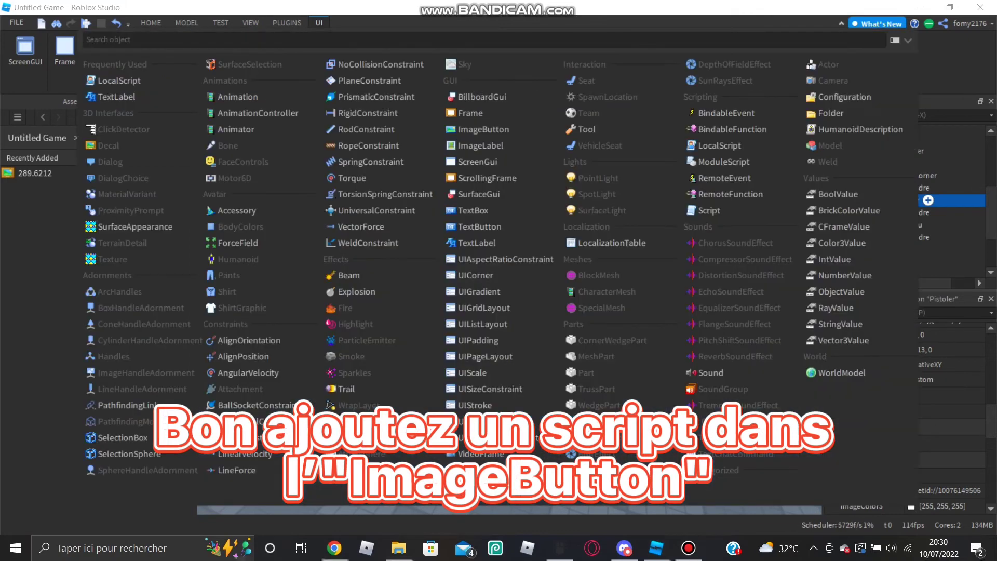
pyautogui.write('s')
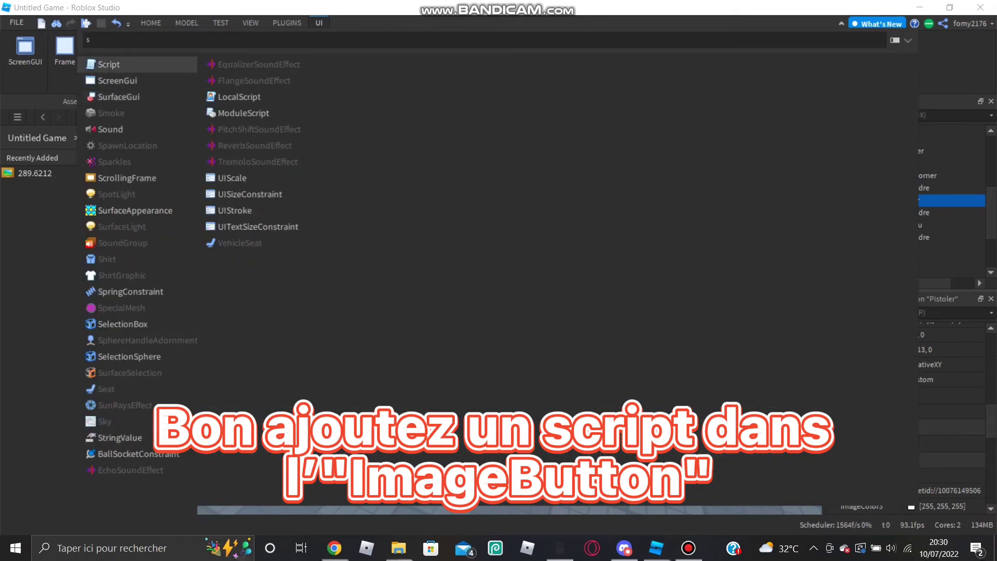
pyautogui.press('Return')
pyautogui.moveTo(344, 117); pyautogui.dragTo(234, 118)
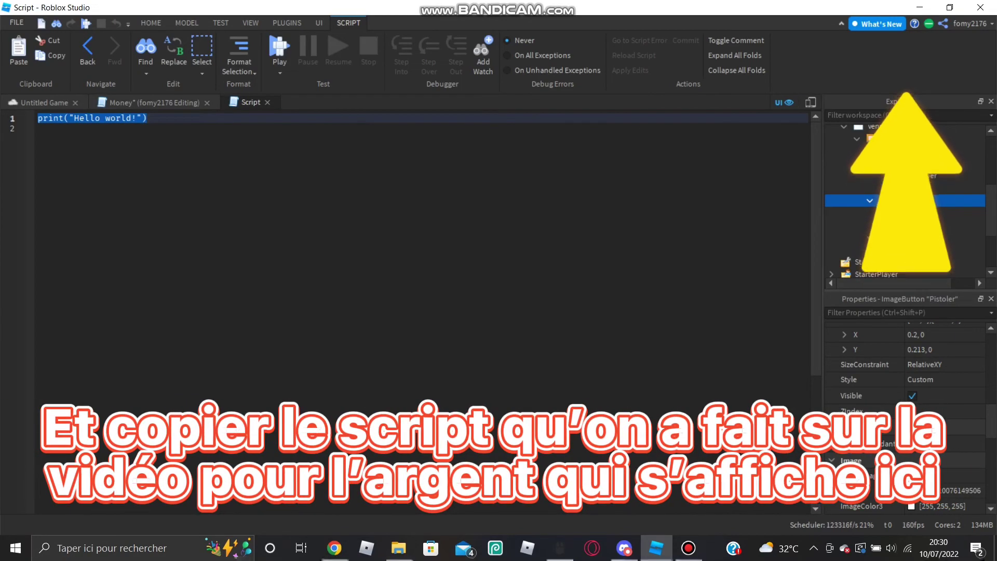
pyautogui.press('BackSpace')
pyautogui.keyDown('ctrl'); pyautogui.scroll(3, 426, 260); pyautogui.keyUp('ctrl')
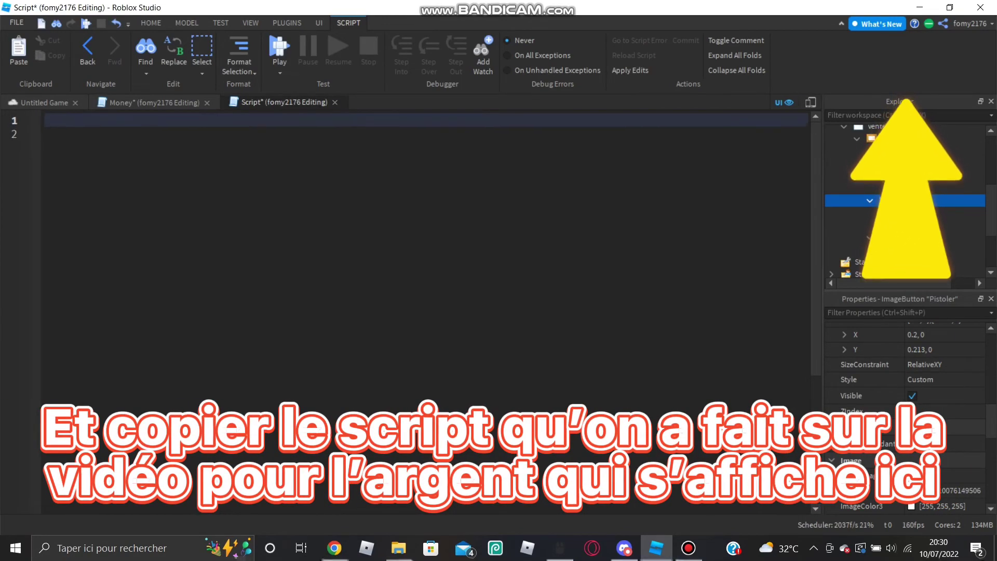
# Fill the Money script with commented code giving each added player a leaderstats folder with a Money IntValue, and close it
pyautogui.click(155, 103)
pyautogui.write('game.Players.PlayerAdded:Connect(function(player) --L\'actionneur ne peut pas être changé \tlocal leaderstats = Instance.new("Folder") --"L\'instance" et le nom du variable ne peut pas être changé \tleaderstats.Name = "leaderstats" --Le nom de "leaderstats" ne peut pas être changé \tleaderstats.Parent = player --Le parent de "leaderstats" ne peut pas être changé  \tlocal Money = Instance.new("IntValue") --"L\'instance" ne peut pas être changé mais le nom du variable peut être changé \tMoney.Name = "Money" --Le nom de "Money" peut être changé \tMoney.Parent = leaderstats --Le parent de "Money" ne peut pas être changé end)')
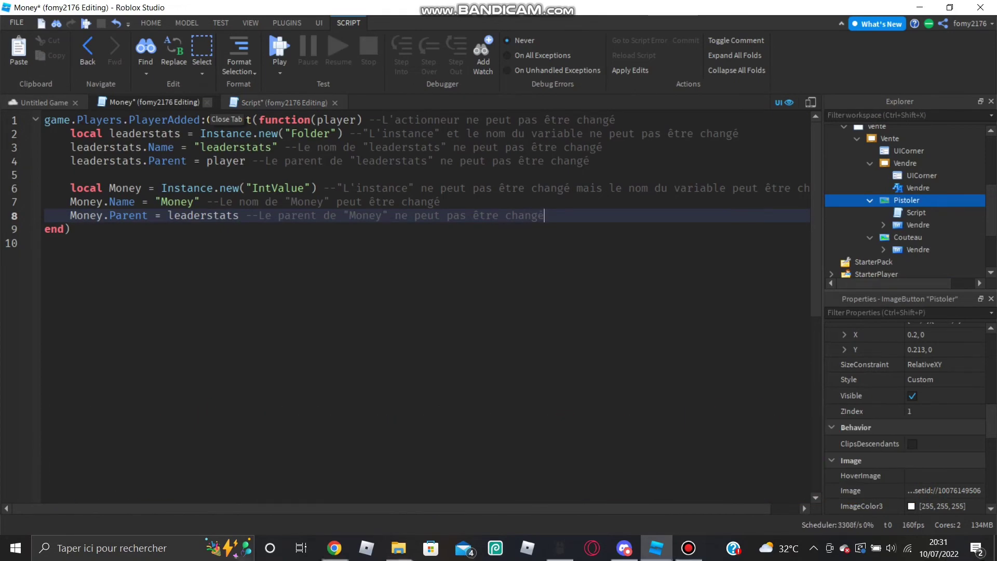
pyautogui.click(276, 102)
pyautogui.click(154, 102)
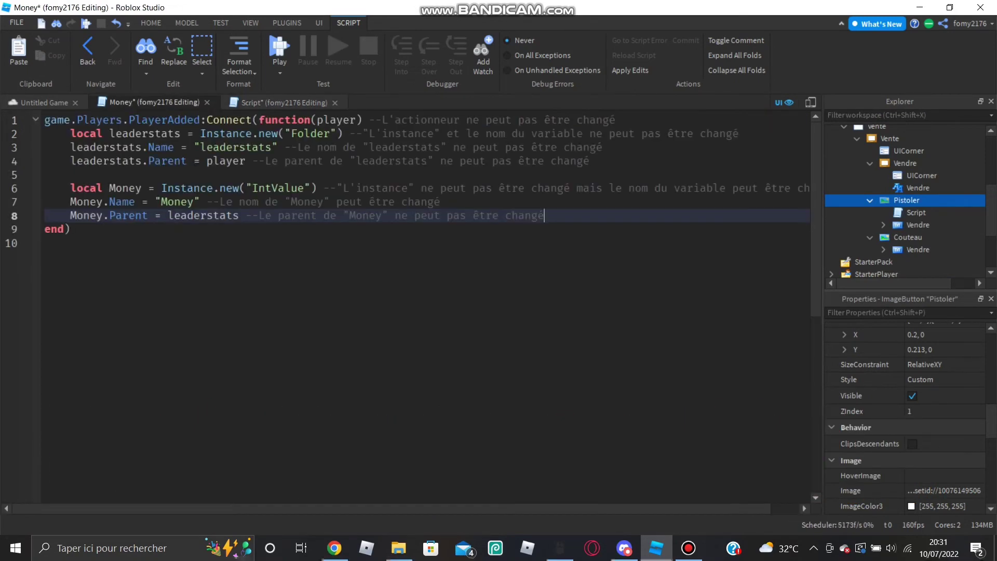
pyautogui.click(207, 103)
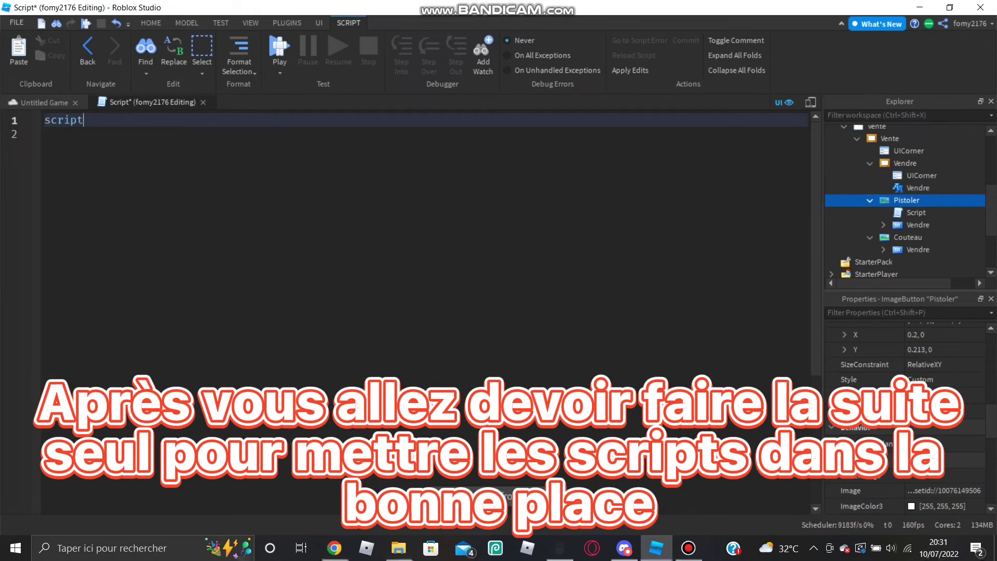
# Write a script.Parent.Parent.Pistoler.MouseButton1Click handler in Pistoler's script that sets script.Parent.Vendre.Visible to true
pyautogui.write('.Parent.Parent.Pistoler')
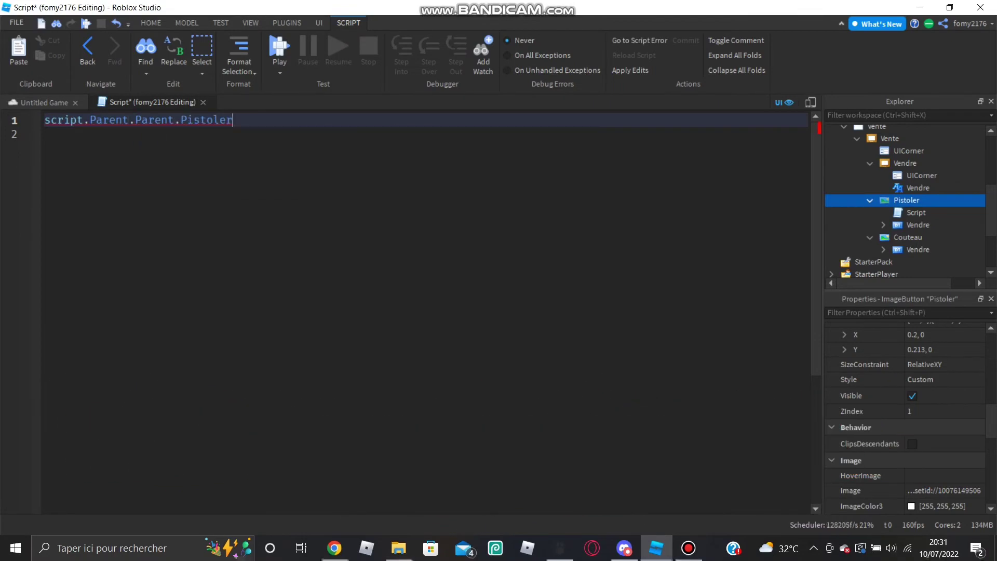
pyautogui.write('.MouseButton1Click:Connect(function()')
pyautogui.press('Return')
pyautogui.write('script.Parent.Vendre.Visible = true')
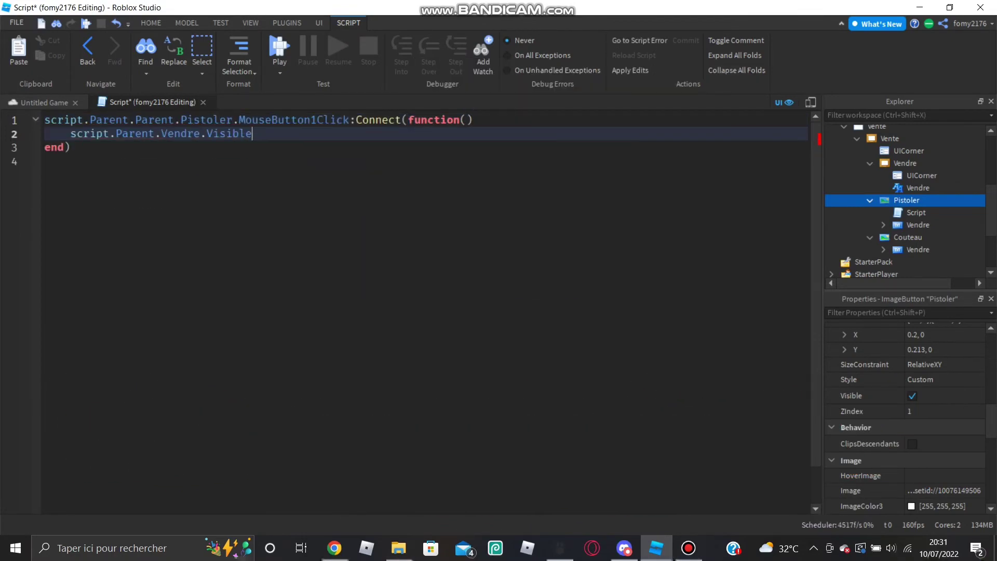
# Copy the handler code into a new Script under the Couteau image button and replace Pistoler with Couteau
pyautogui.hotkey('ctrl', 'a')
pyautogui.hotkey('ctrl', 'c')
pyautogui.click(930, 237)
pyautogui.click(710, 209)
pyautogui.hotkey('ctrl', 'a')
pyautogui.hotkey('ctrl', 'v')
pyautogui.click(72, 148)
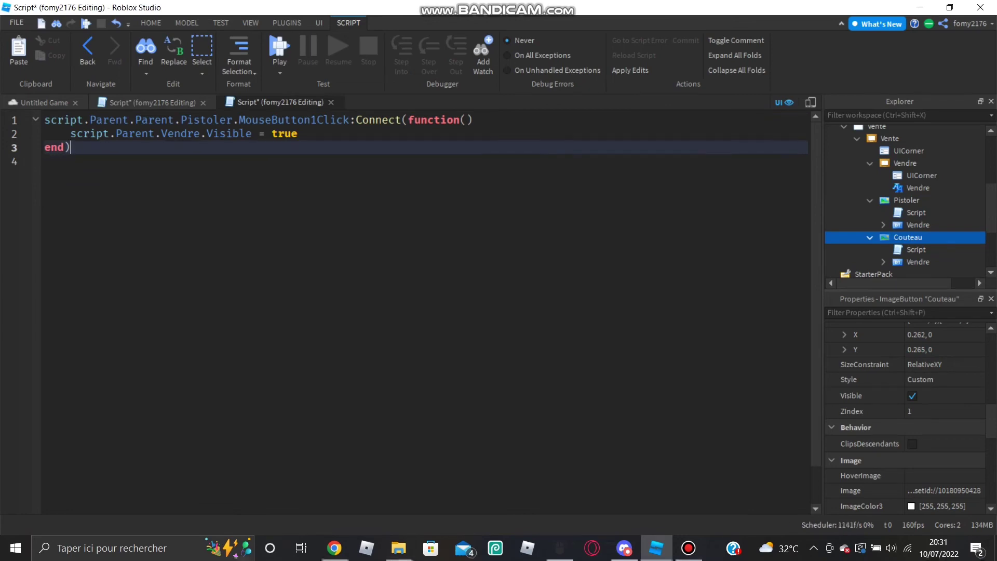
pyautogui.doubleClick(210, 120)
pyautogui.write('Couteau')
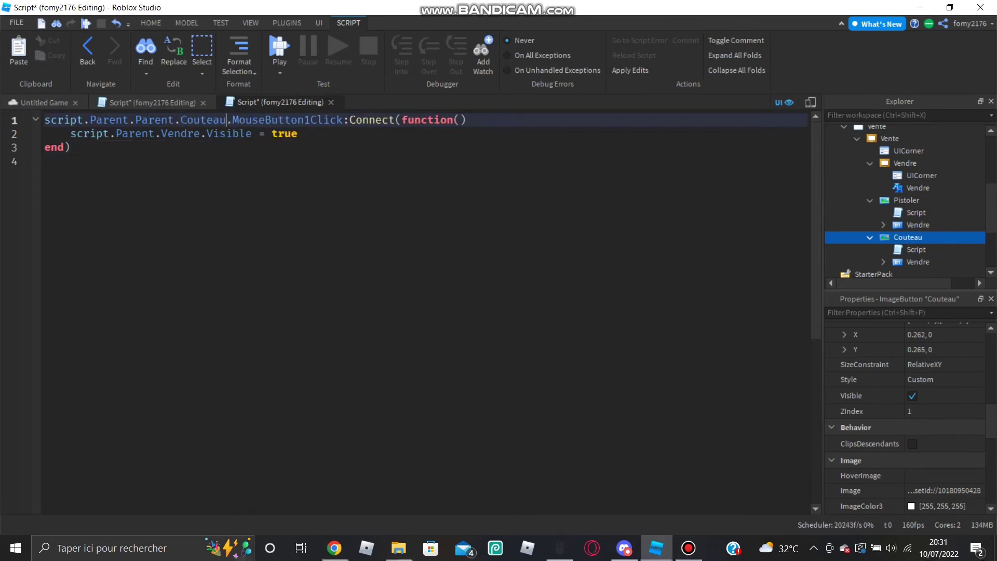
# Add a LocalScript with the copied handler to Couteau's Vendre button, strip its script.Parent.Parent prefix and add local player = game.Players.LocalPlayer above
pyautogui.click(938, 262)
pyautogui.click(123, 80)
pyautogui.hotkey('ctrl', 'v')
pyautogui.moveTo(181, 120); pyautogui.dragTo(45, 120)
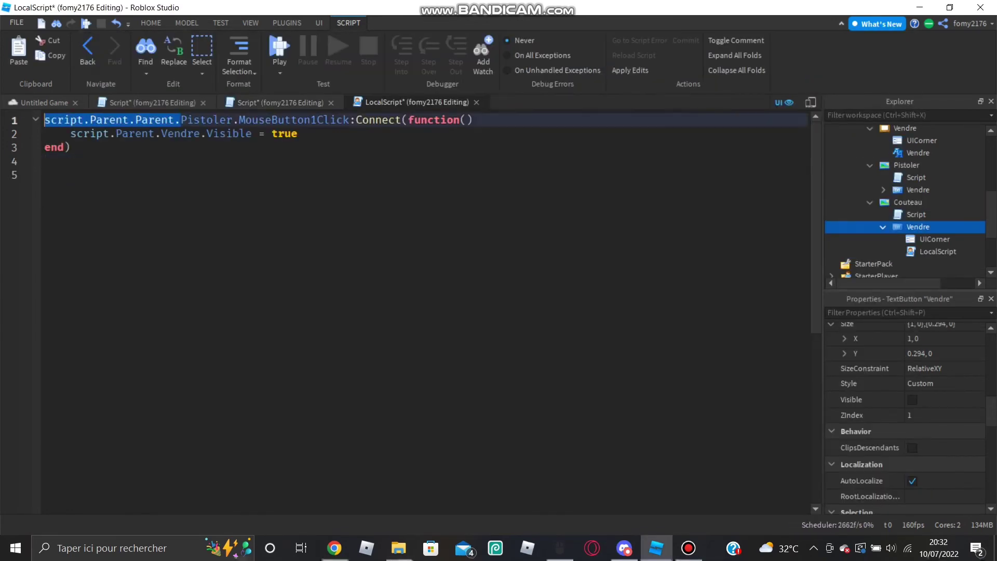
pyautogui.press('Return')
pyautogui.press('Return')
pyautogui.press('Up')
pyautogui.press('Up')
pyautogui.write('local player = game.Players.LocalPlayer')
pyautogui.press('Return')
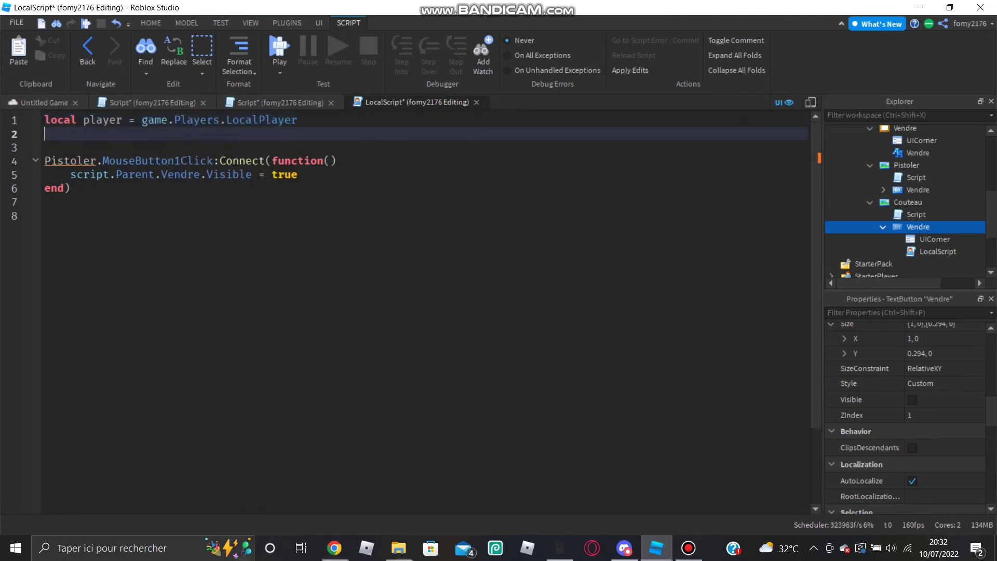
# Rewrite the handler's target in the LocalScript as player.PlayerGui.Vente.Vente.Couteau.Vendre.MouseButton1Click
pyautogui.press('BackSpace')
pyautogui.click(44, 147)
pyautogui.write('player')
pyautogui.press('Delete')
pyautogui.press('Delete')
pyautogui.press('Delete')
pyautogui.press('Delete')
pyautogui.press('Delete')
pyautogui.press('Delete')
pyautogui.press('Delete')
pyautogui.press('Delete')
pyautogui.write('.PlayerGui.')
pyautogui.scroll(3, 904, 209)
pyautogui.write('Vente.Vente.')
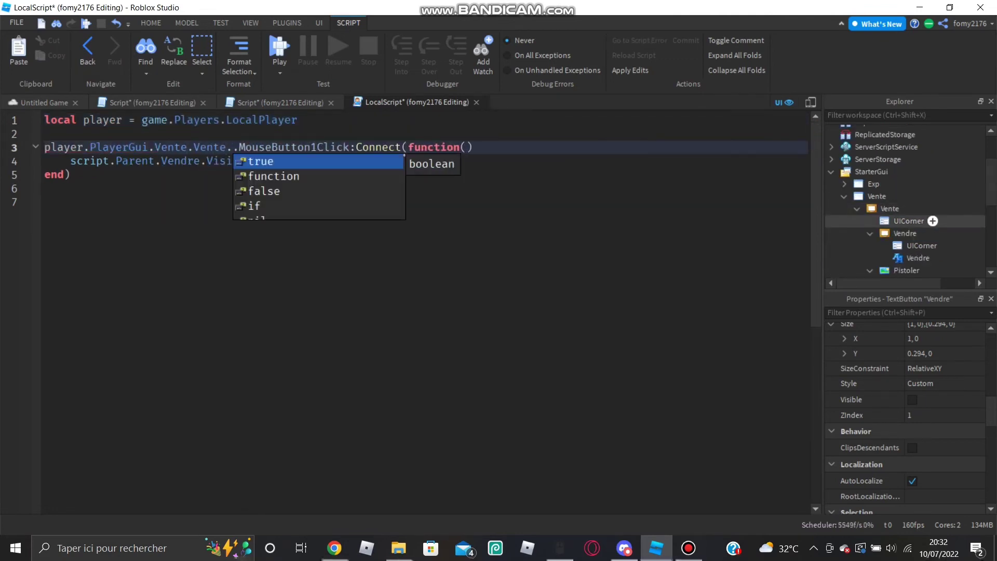
pyautogui.scroll(-1, 906, 221)
pyautogui.write('Couteau')
pyautogui.scroll(-1, 906, 231)
pyautogui.write('.Vendre')
# Replace the handler body with player.PlayerGui.Vente.Vente.Couteau.Visible = false and player.leaderstats.Money.Value += 70
pyautogui.moveTo(298, 162); pyautogui.dragTo(129, 162)
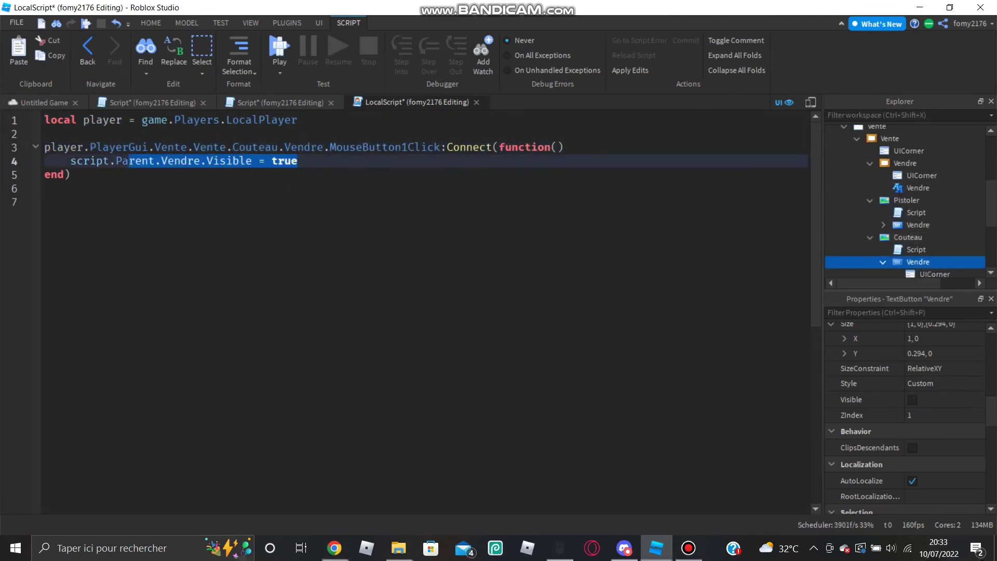
pyautogui.moveTo(232, 148); pyautogui.dragTo(44, 147)
pyautogui.hotkey('ctrl', 'c')
pyautogui.click(155, 162)
pyautogui.hotkey('ctrl', 'v')
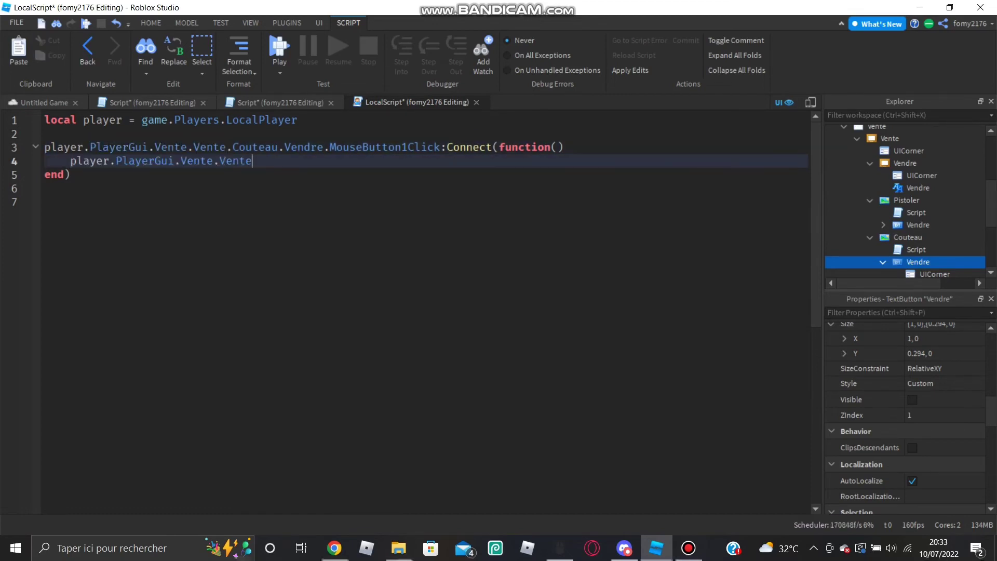
pyautogui.write('Chil')
pyautogui.write(' false')
pyautogui.press('Return')
pyautogui.hotkey('ctrl', 'v')
pyautogui.moveTo(253, 175); pyautogui.dragTo(83, 175)
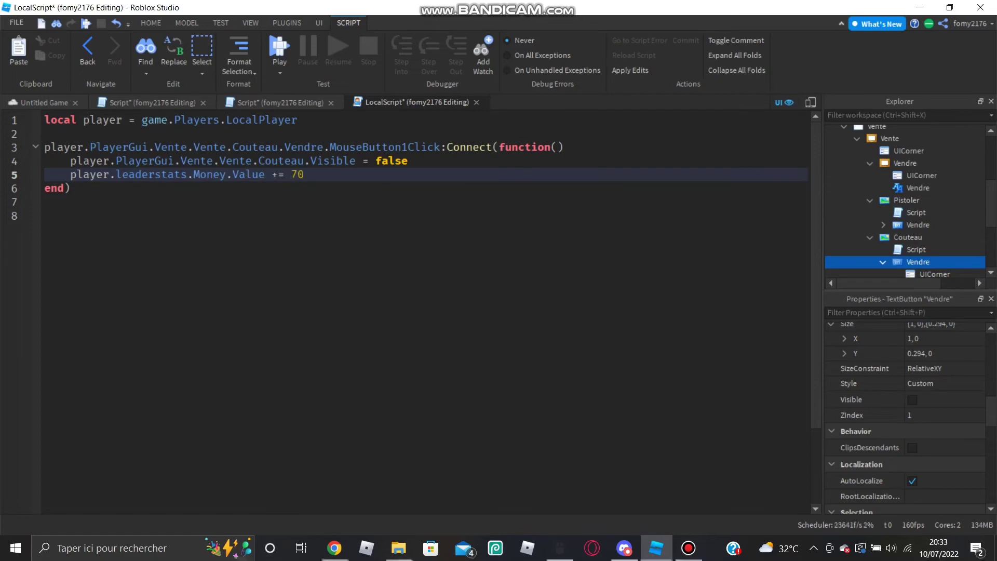
# Duplicate the Couteau Visible = false line in the handler and make the copy target Couteau.Vendre
pyautogui.moveTo(72, 189); pyautogui.dragTo(44, 120)
pyautogui.scroll(-1, 906, 221)
pyautogui.moveTo(409, 162); pyautogui.dragTo(71, 162)
pyautogui.press('Return')
pyautogui.hotkey('ctrl', 'v')
pyautogui.click(305, 175)
pyautogui.write('.Vendre')
# Copy the finished code into a new LocalScript under Pistoler's Vendre button and replace every Couteau reference with Pistoler
pyautogui.moveTo(71, 202); pyautogui.dragTo(83, 188)
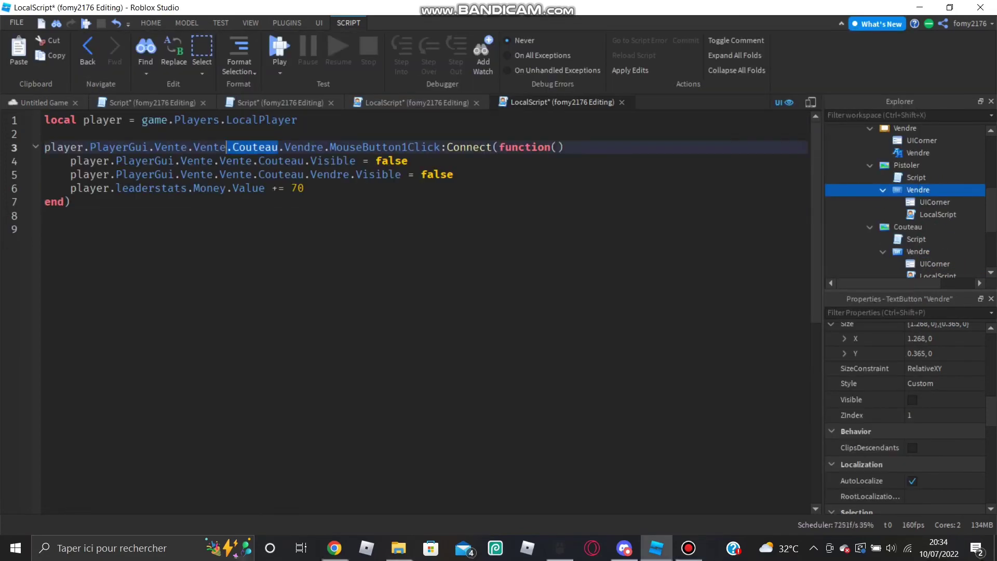
pyautogui.write('Pistoler')
pyautogui.moveTo(259, 160); pyautogui.dragTo(356, 161)
pyautogui.write('Pistoler')
pyautogui.moveTo(304, 174); pyautogui.dragTo(259, 174)
pyautogui.write('Pistoler')
# Set the money added by the pistol's LocalScript to 50 and close the open scripts
pyautogui.click(304, 188)
pyautogui.press('BackSpace')
pyautogui.press('BackSpace')
pyautogui.write('50')
pyautogui.click(156, 229)
pyautogui.click(622, 103)
pyautogui.click(477, 103)
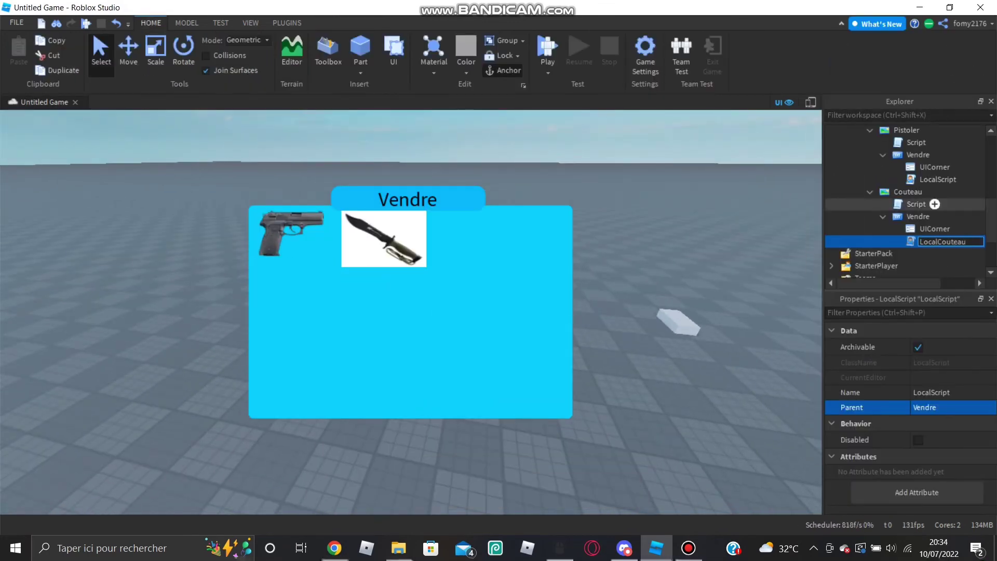
# Rename the knife's scripts Couteau and LocalCouteau, and the pistol's scripts Pistoler and LocalPistoler
pyautogui.rightClick(917, 204)
pyautogui.click(878, 87)
pyautogui.write('Cout')
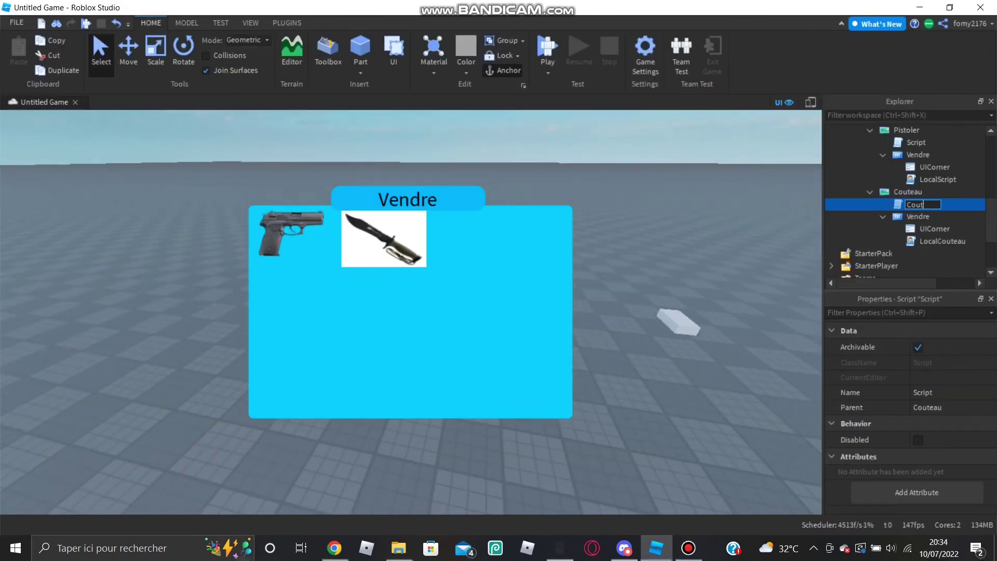
pyautogui.write('Pistoler')
pyautogui.rightClick(938, 180)
pyautogui.click(878, 87)
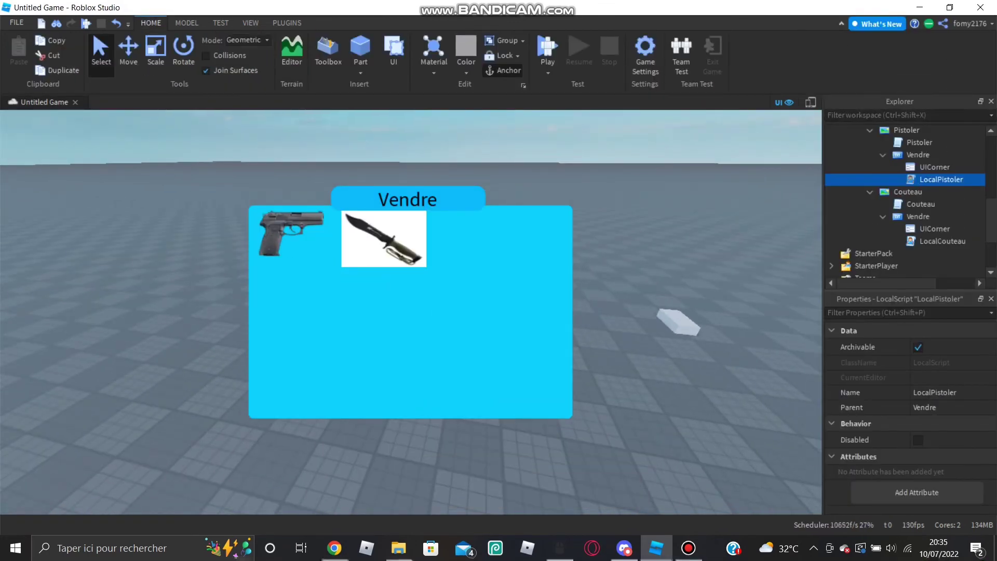
# Play-test the game with the Output window shown and try out the pistol and knife sell buttons
pyautogui.press('F5')
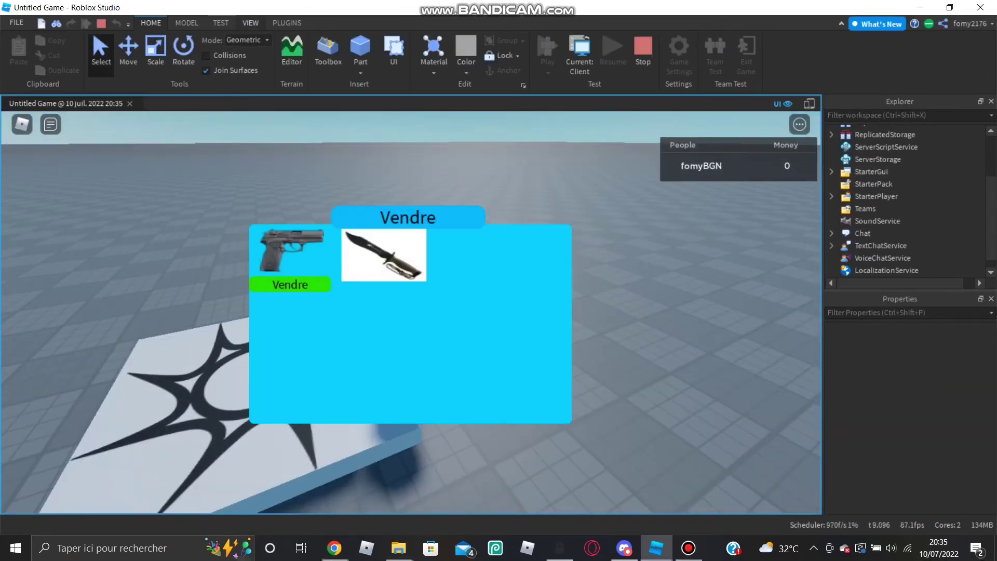
pyautogui.click(250, 23)
pyautogui.click(141, 51)
pyautogui.click(294, 474)
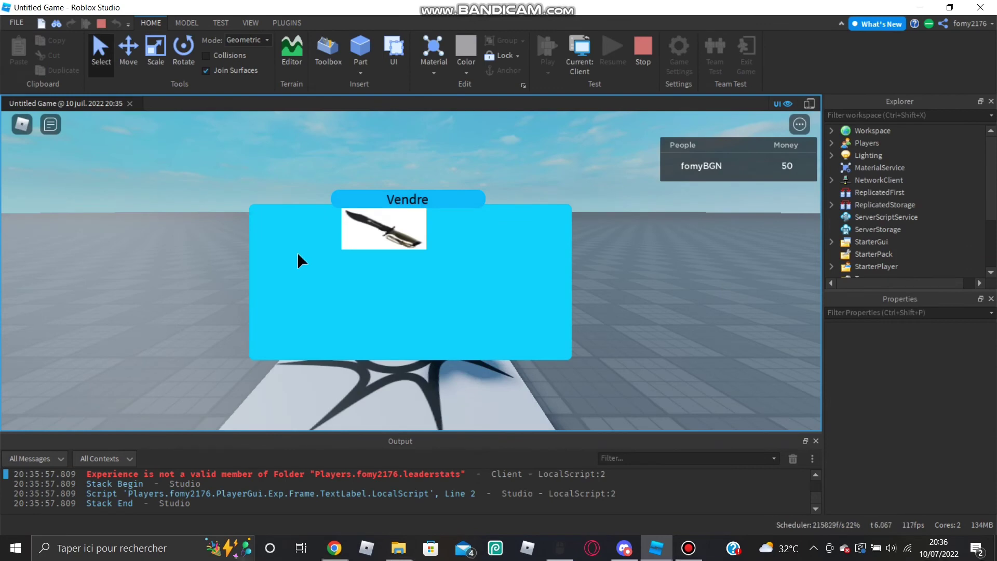
pyautogui.click(385, 243)
pyautogui.moveTo(623, 229); pyautogui.dragTo(675, 160, button='right')
pyautogui.click(816, 441)
pyautogui.click(643, 52)
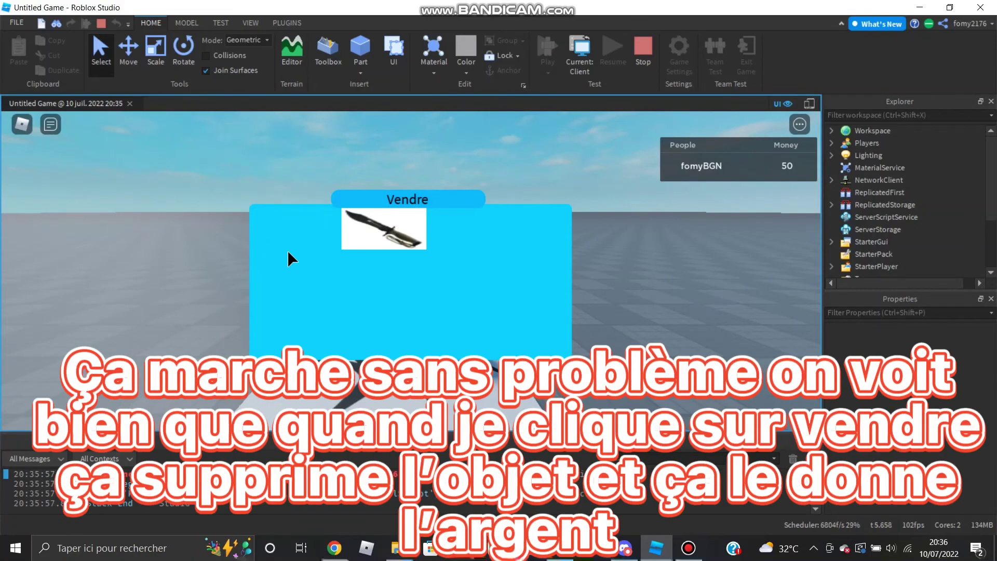
# Sell the knife in the play test, close the Output window and stop the test
pyautogui.click(397, 255)
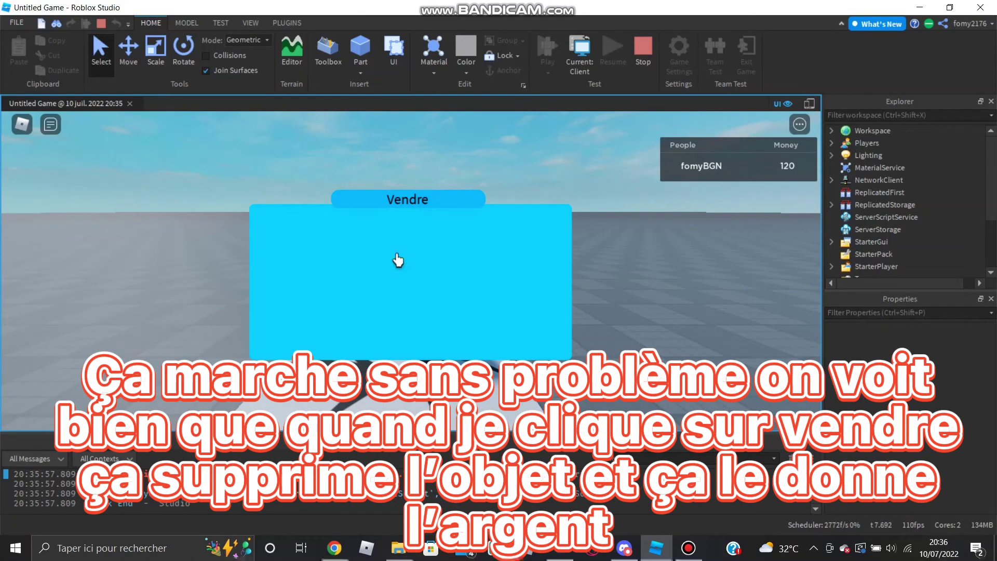
pyautogui.moveTo(700, 214); pyautogui.dragTo(623, 237, button='right')
pyautogui.click(816, 441)
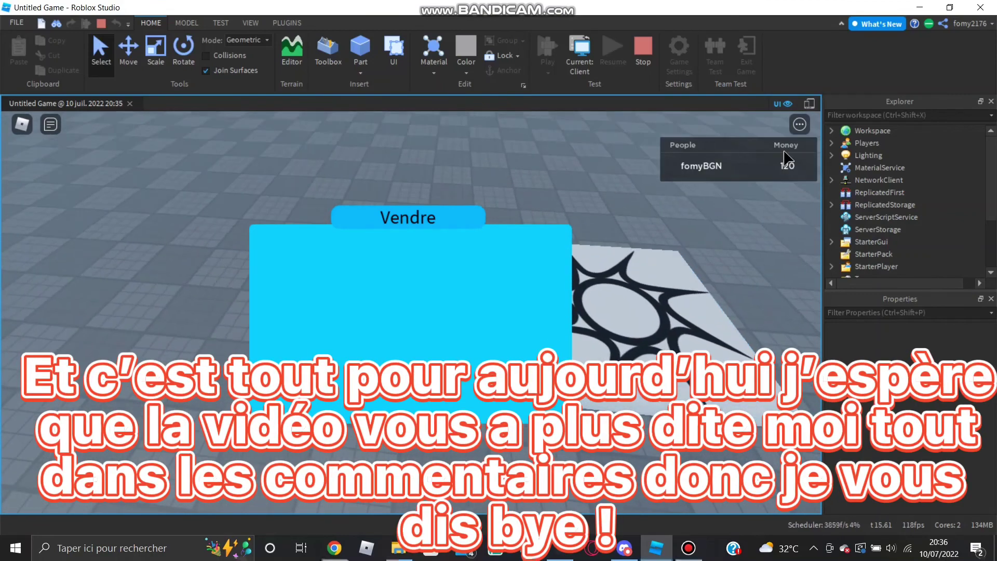
pyautogui.moveTo(728, 283); pyautogui.dragTo(729, 284, button='right')
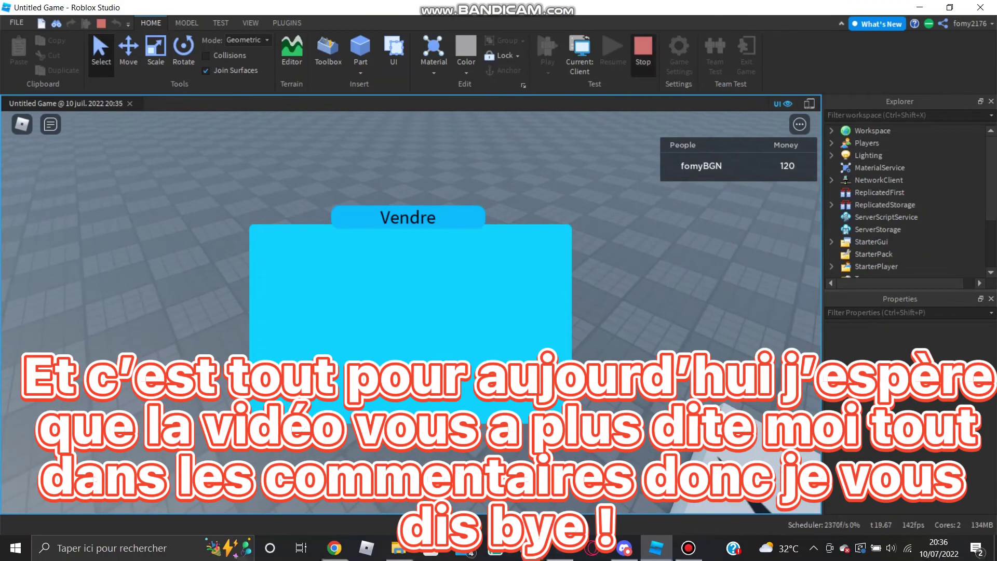
pyautogui.hotkey('shift', 'F5')
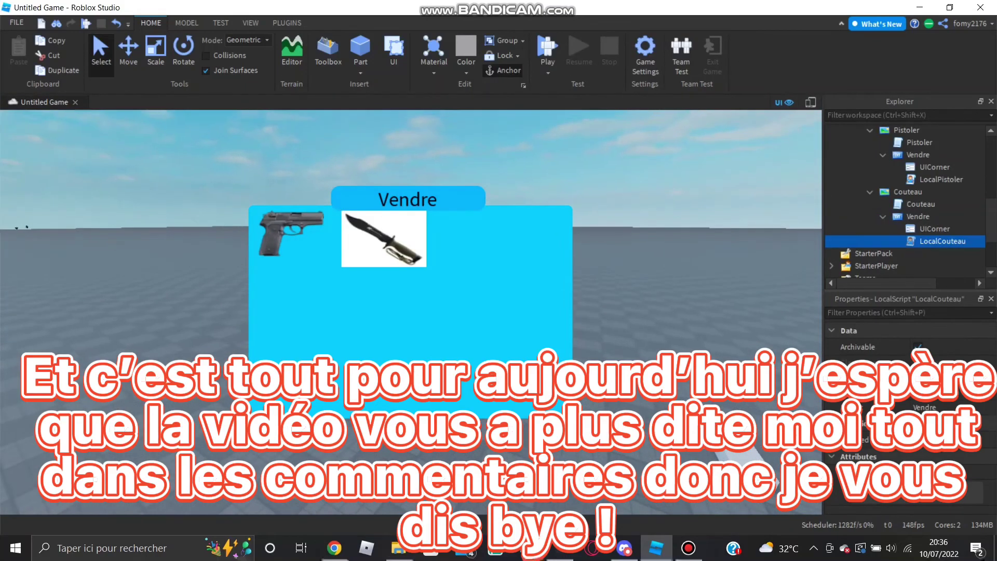